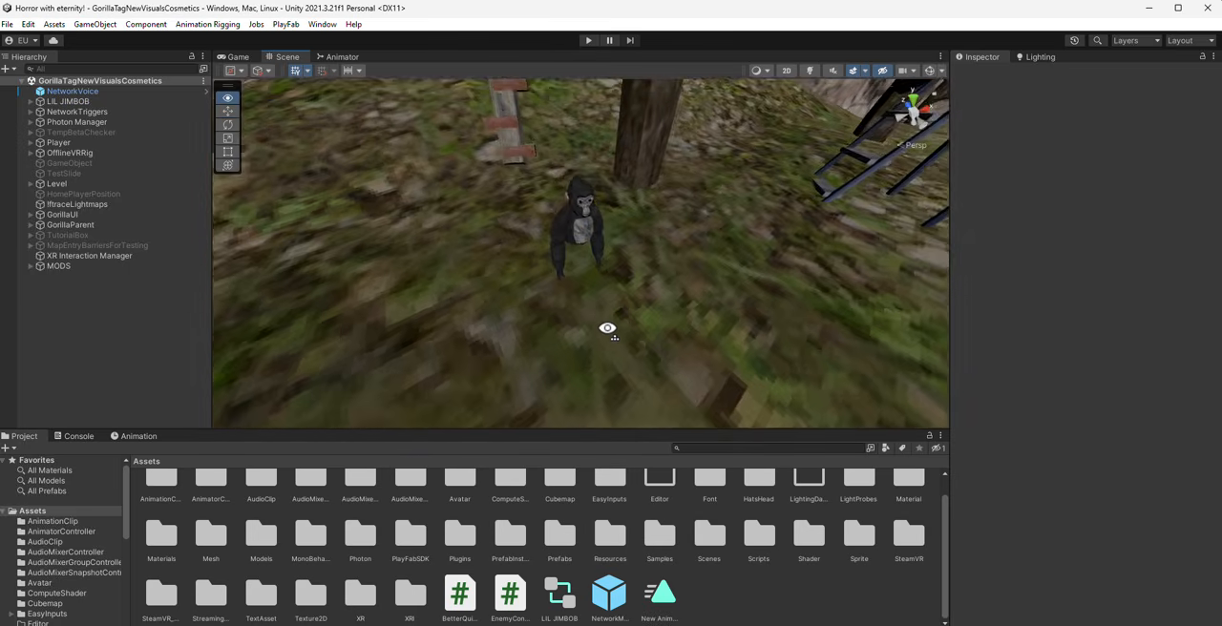
# - Select the gorilla enemy's parent object LIL JIMBOB to examine its components
pyautogui.click(609, 295)
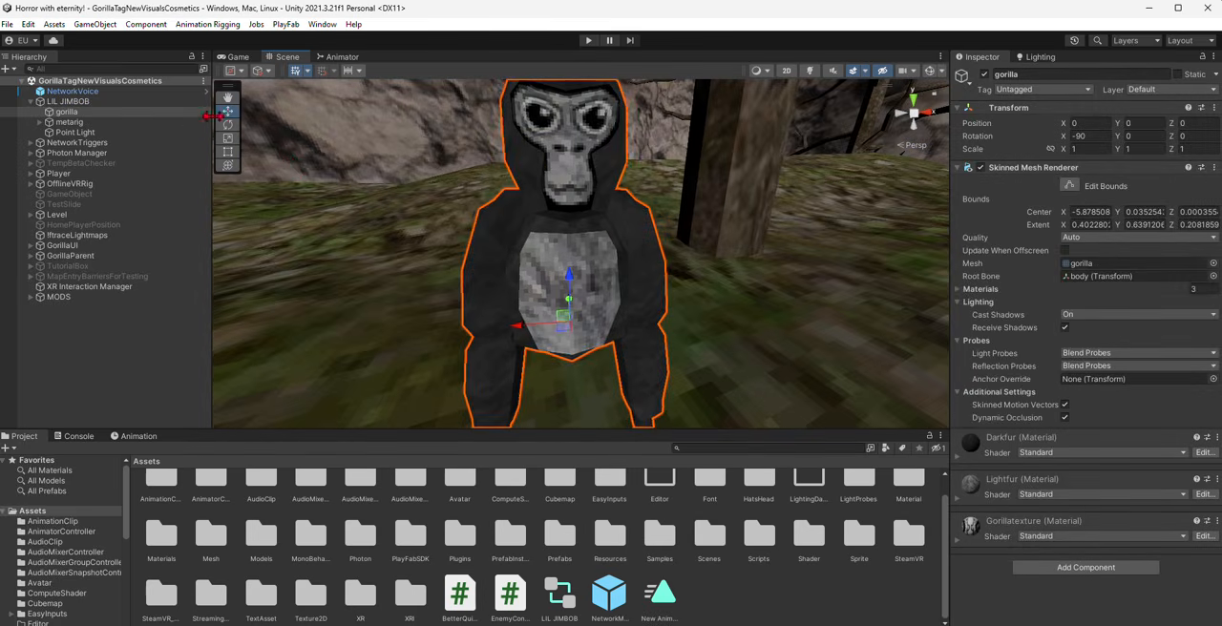
pyautogui.click(114, 102)
pyautogui.moveTo(381, 205); pyautogui.dragTo(505, 219, button='right')
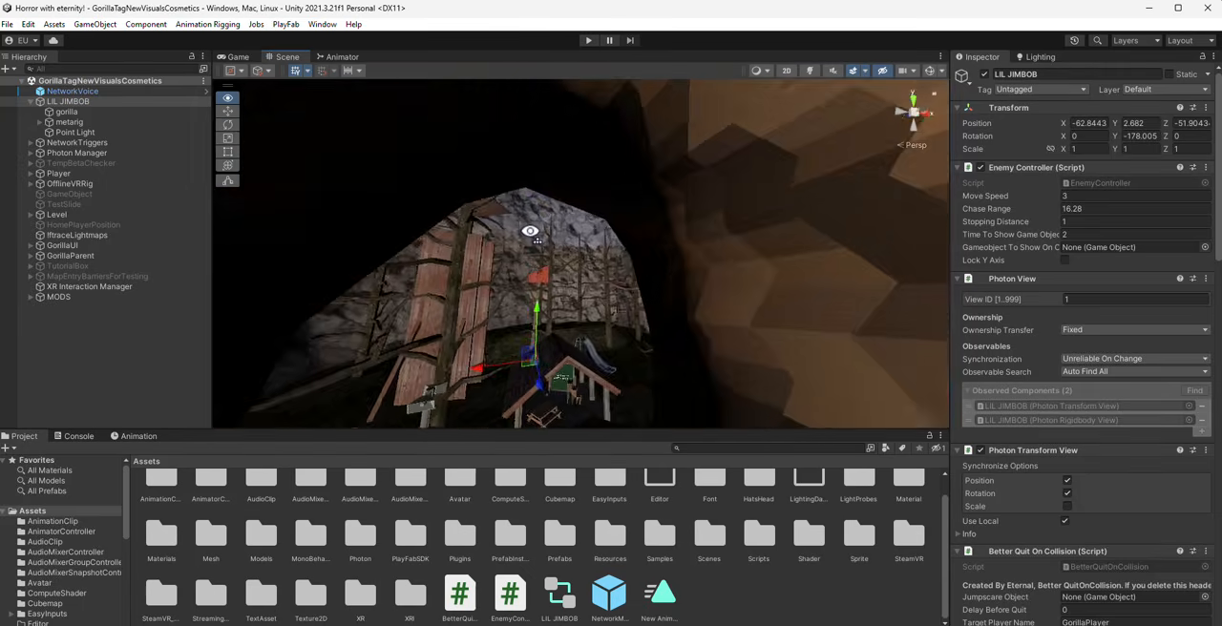
# - Try the sky1 and overcastsky materials on the level's existing sky dome
pyautogui.click(535, 162)
pyautogui.moveTo(535, 162); pyautogui.dragTo(597, 173, button='right')
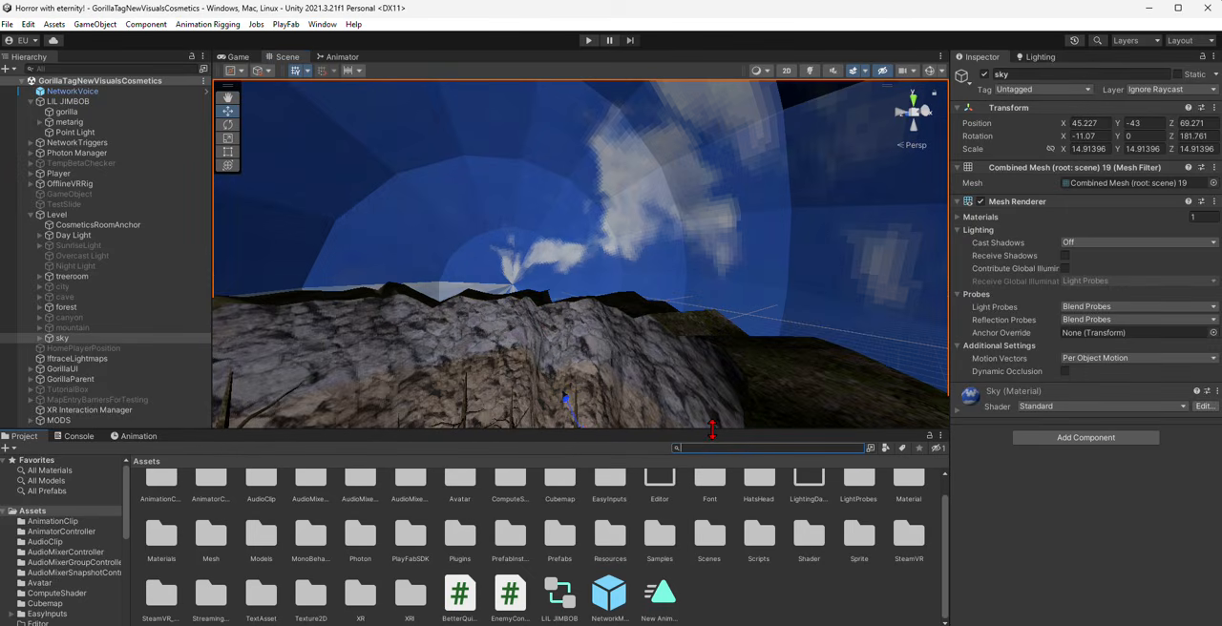
pyautogui.moveTo(515, 490); pyautogui.dragTo(581, 214)
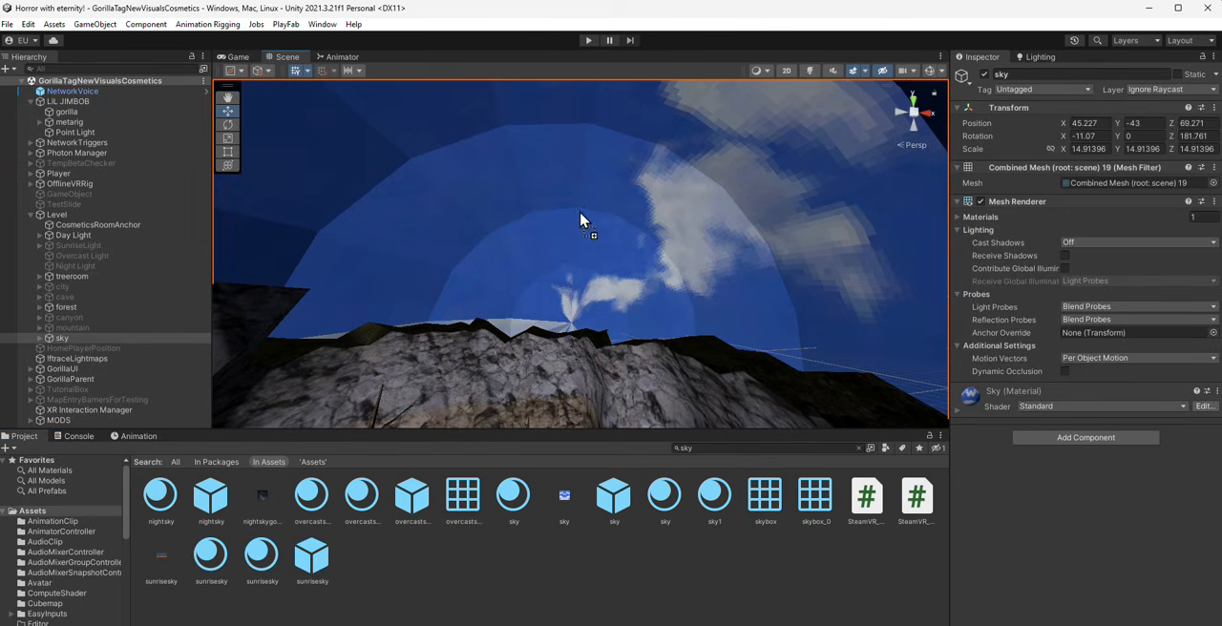
pyautogui.moveTo(620, 432); pyautogui.dragTo(666, 255)
pyautogui.moveTo(714, 497); pyautogui.dragTo(640, 227)
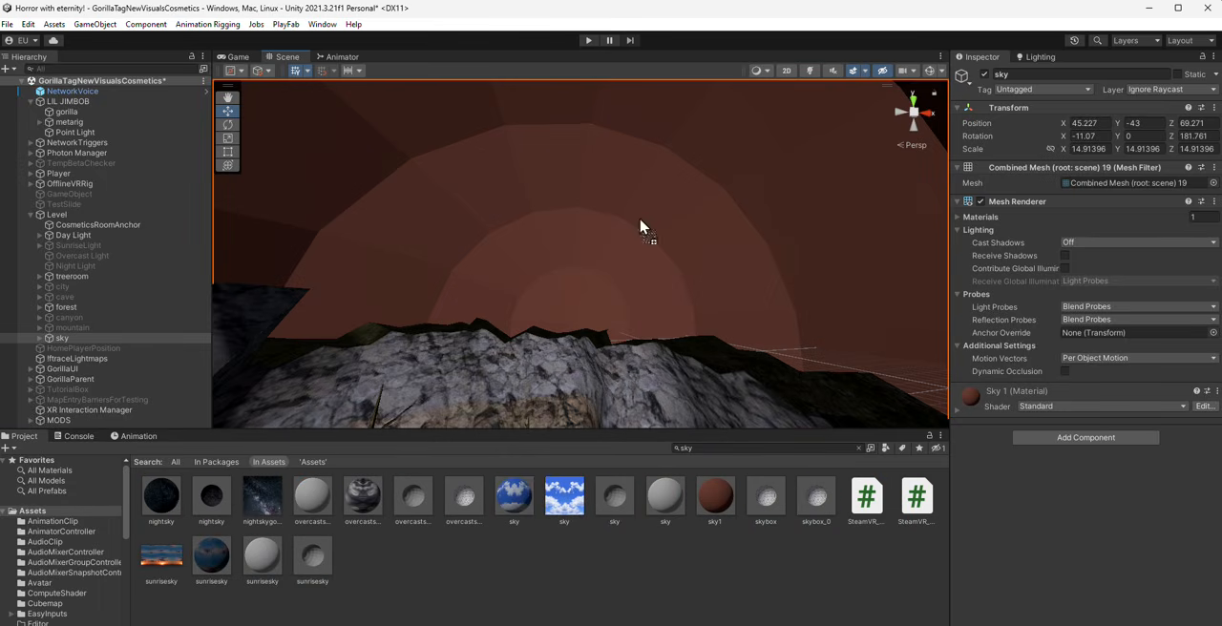
pyautogui.moveTo(363, 496); pyautogui.dragTo(531, 317)
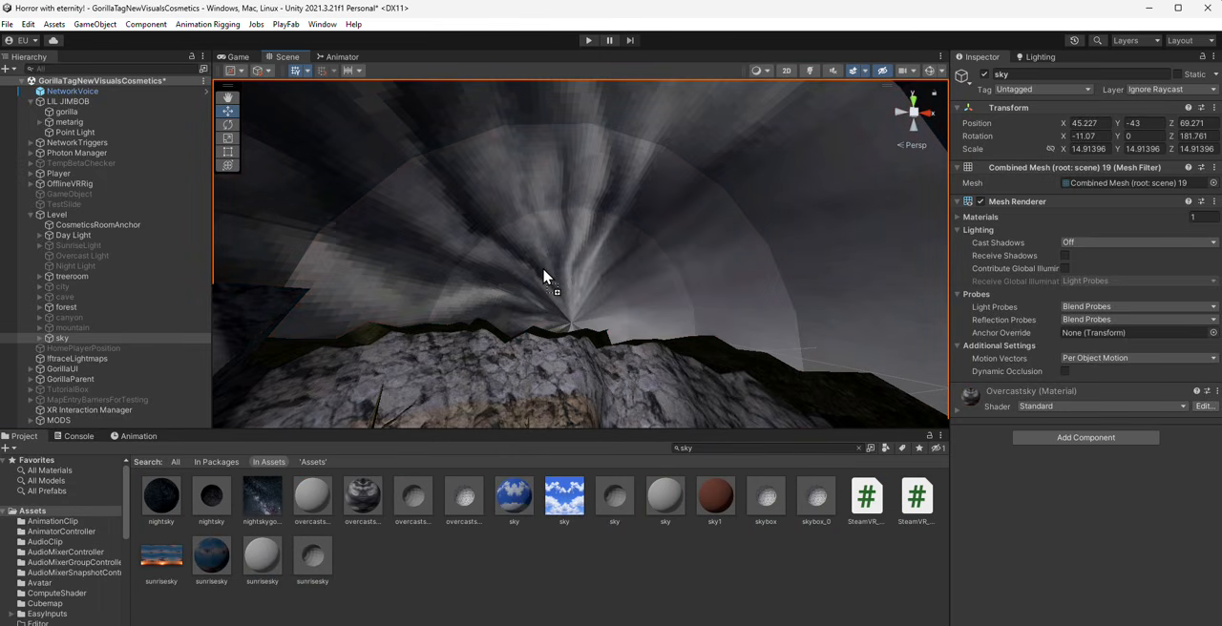
pyautogui.moveTo(543, 277); pyautogui.dragTo(642, 282, button='right')
# - Delete the level's existing sky object and add the sky prefab with the skybox mesh to the scene
pyautogui.press('Delete')
pyautogui.moveTo(624, 510); pyautogui.dragTo(571, 349)
pyautogui.moveTo(571, 350); pyautogui.dragTo(955, 370, button='right')
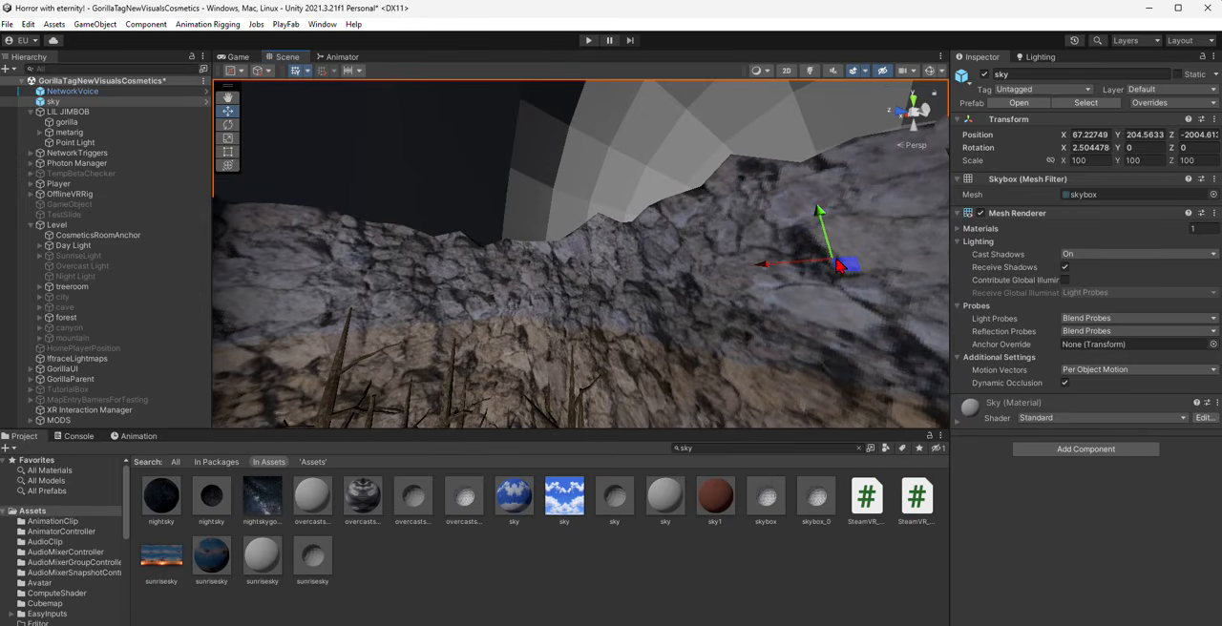
# - Move the new sky object over the forest map, to about X -56.5, Y 15.5, Z -53
pyautogui.moveTo(845, 266); pyautogui.dragTo(171, 410)
pyautogui.moveTo(745, 277); pyautogui.dragTo(668, 164, button='right')
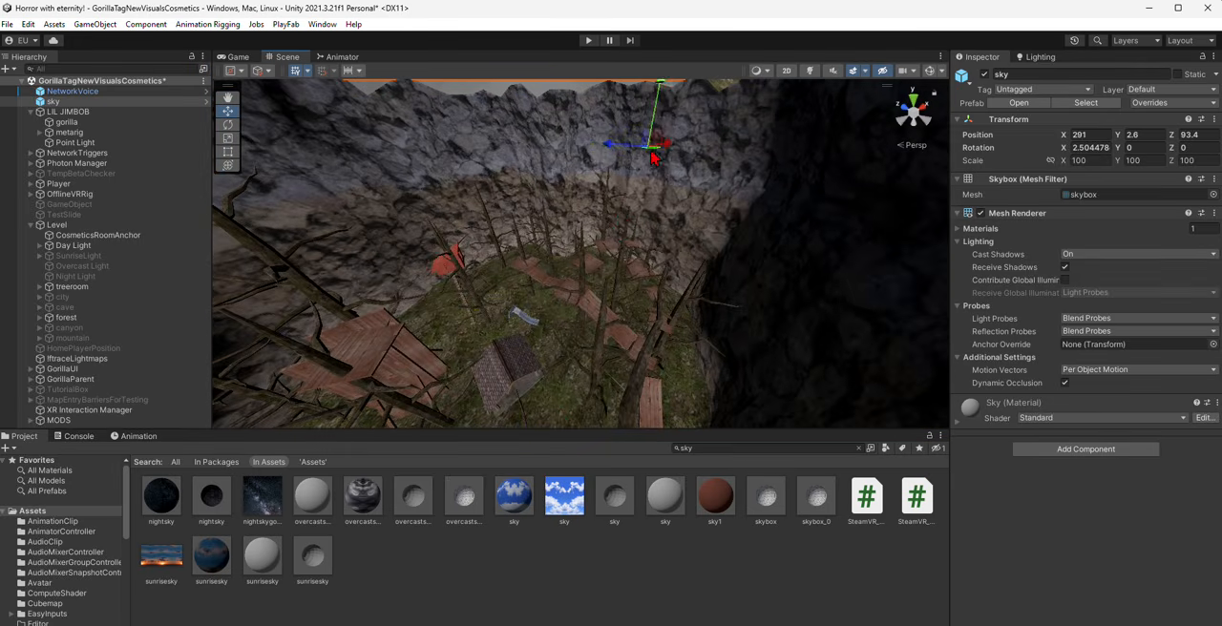
pyautogui.moveTo(652, 151); pyautogui.dragTo(436, 588)
pyautogui.moveTo(774, 377); pyautogui.dragTo(587, 240, button='right')
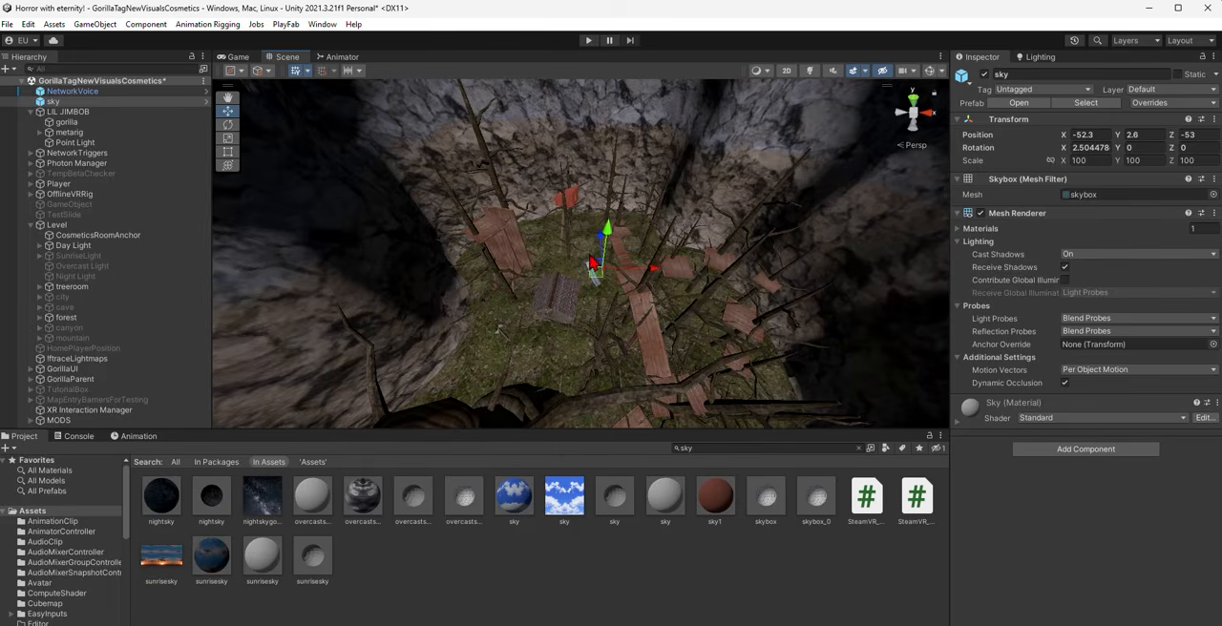
pyautogui.moveTo(592, 265); pyautogui.dragTo(588, 224)
# - Unpack the sky prefab completely and make it a child of the Level object
pyautogui.rightClick(98, 102)
pyautogui.moveTo(181, 263)
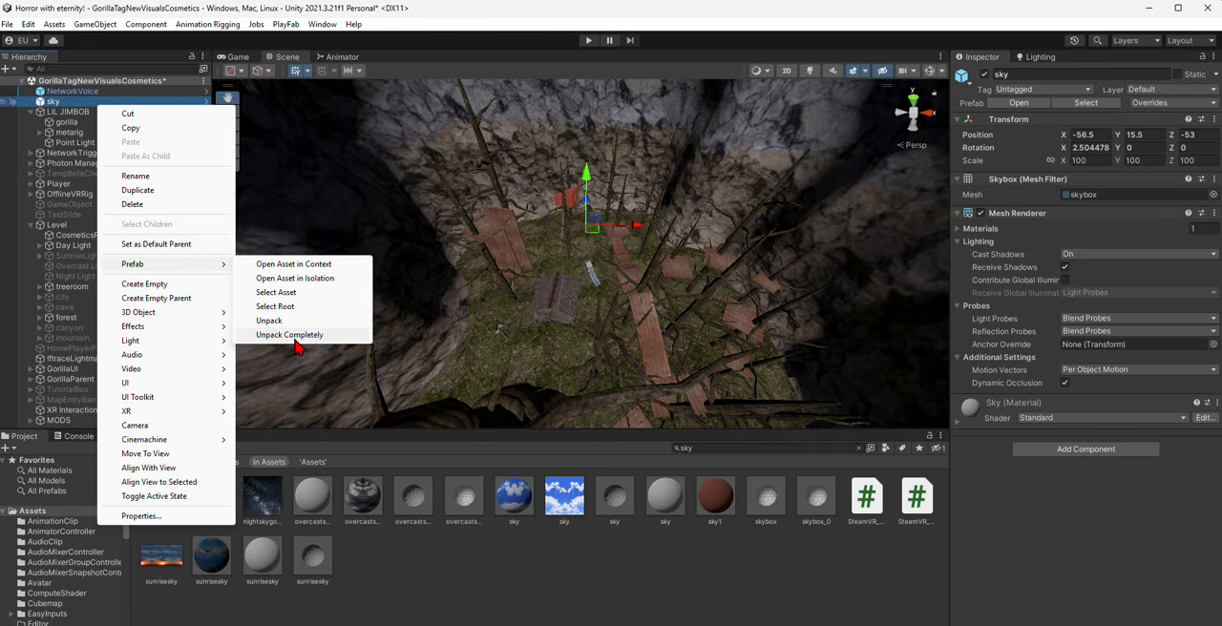
pyautogui.click(290, 335)
pyautogui.moveTo(53, 101); pyautogui.dragTo(81, 348)
# - Apply the overcastsky material to the new sky object
pyautogui.moveTo(315, 334); pyautogui.dragTo(504, 124, button='right')
pyautogui.moveTo(363, 499); pyautogui.dragTo(573, 239)
pyautogui.moveTo(573, 239); pyautogui.dragTo(286, 231, button='right')
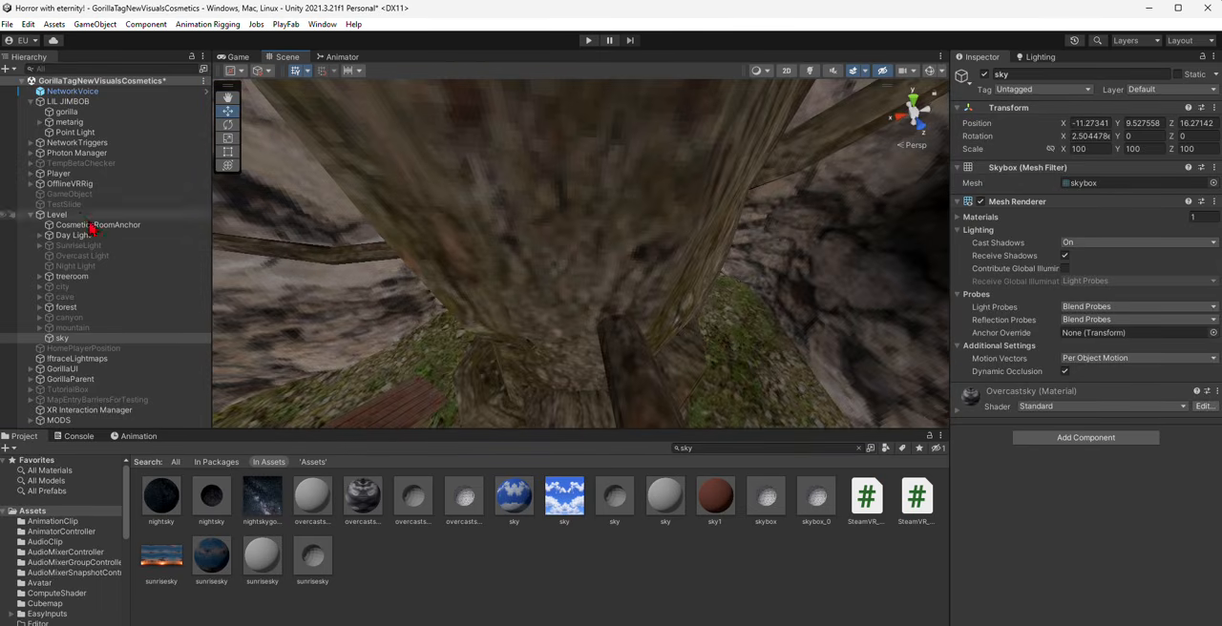
# - Set the far clipping plane of GorillaPlayer's Main Camera to 20000
pyautogui.click(31, 174)
pyautogui.click(39, 235)
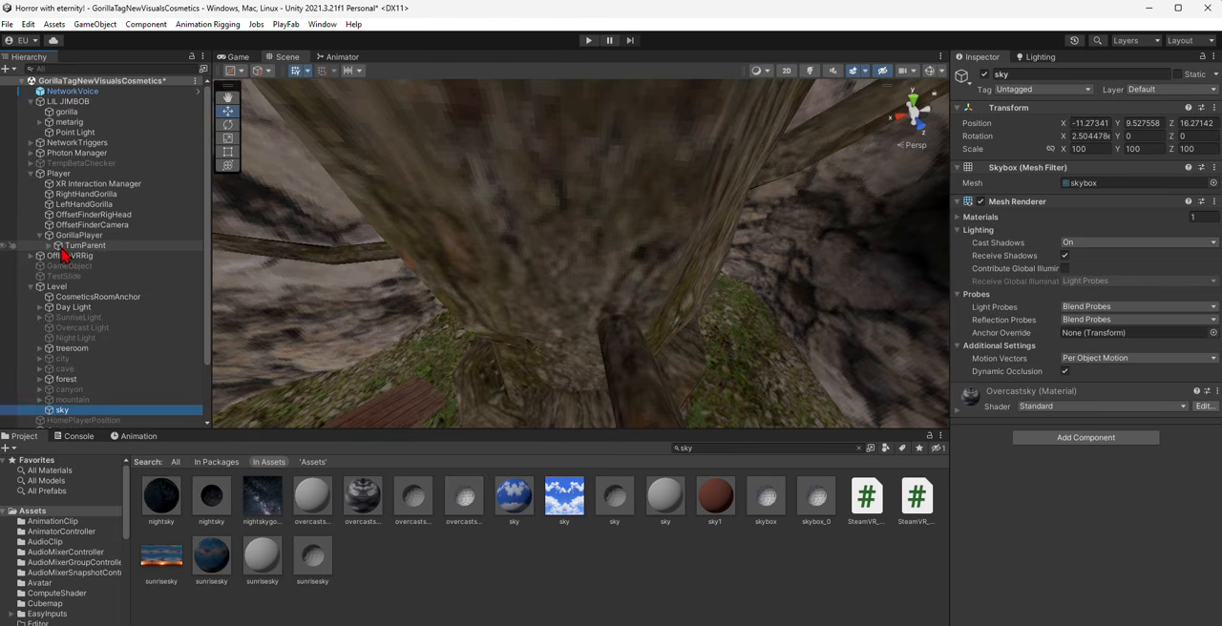
pyautogui.click(49, 245)
pyautogui.click(96, 257)
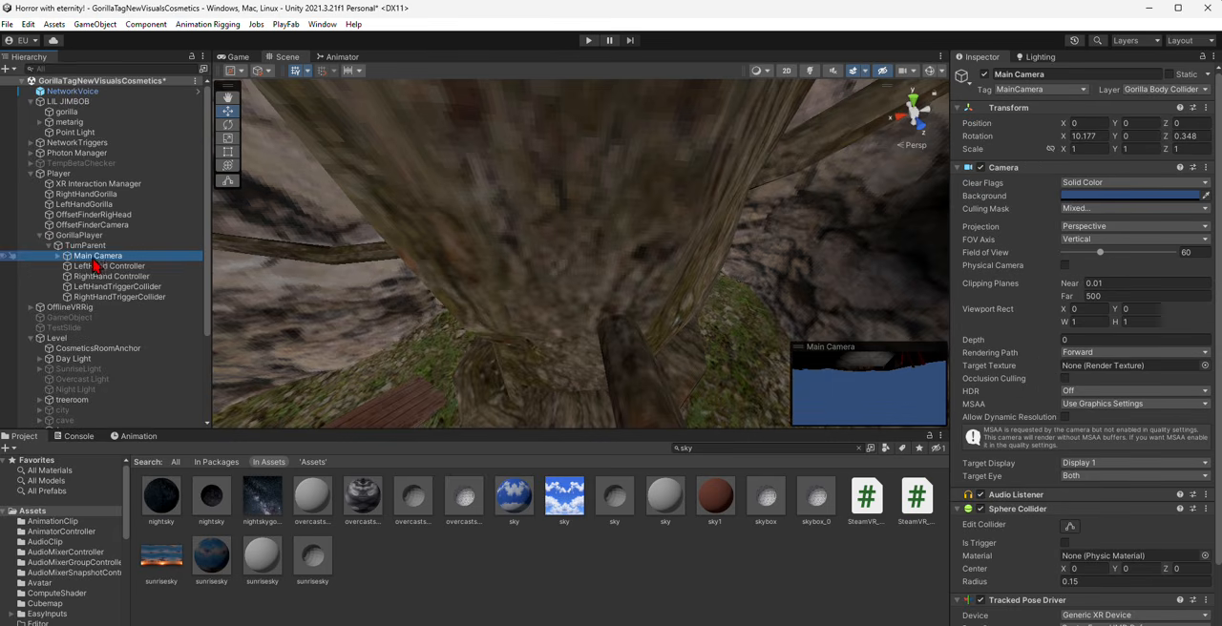
pyautogui.moveTo(587, 250); pyautogui.dragTo(939, 177, button='right')
pyautogui.moveTo(738, 310); pyautogui.dragTo(869, 297, button='right')
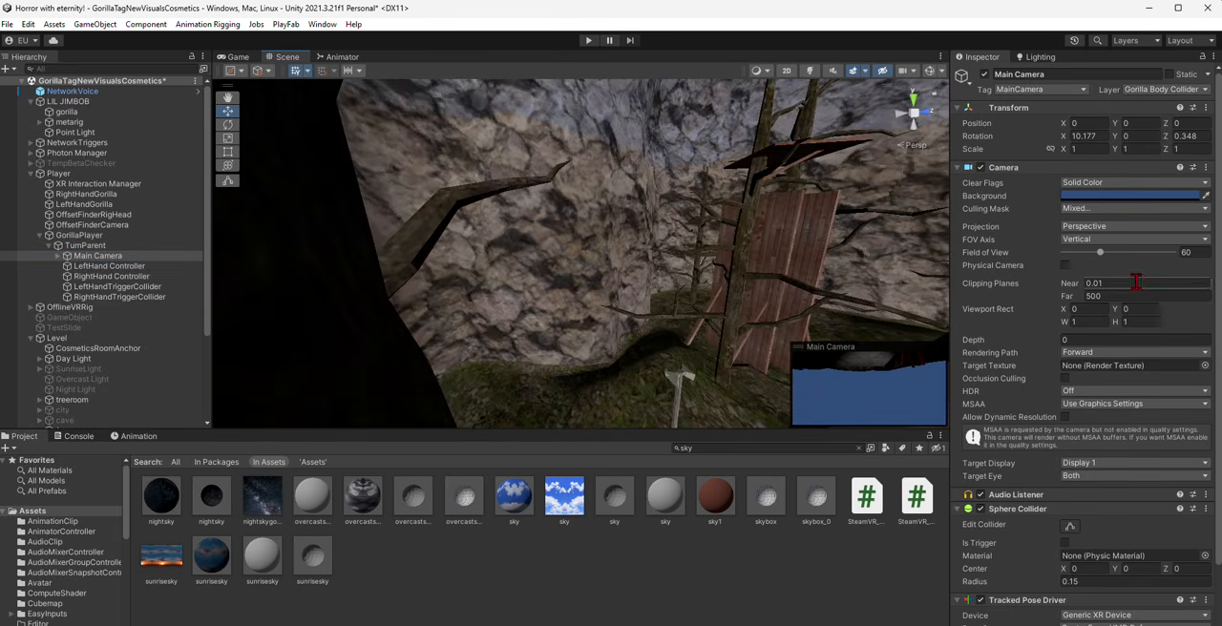
pyautogui.click(1132, 293)
pyautogui.write('2')
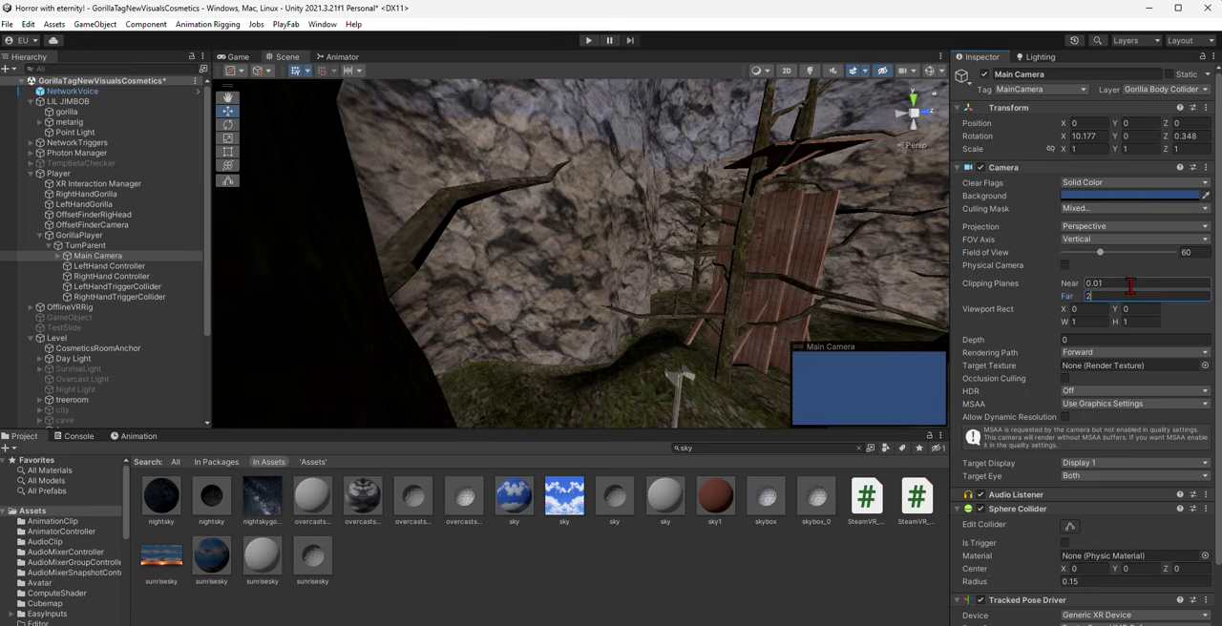
pyautogui.write('0000')
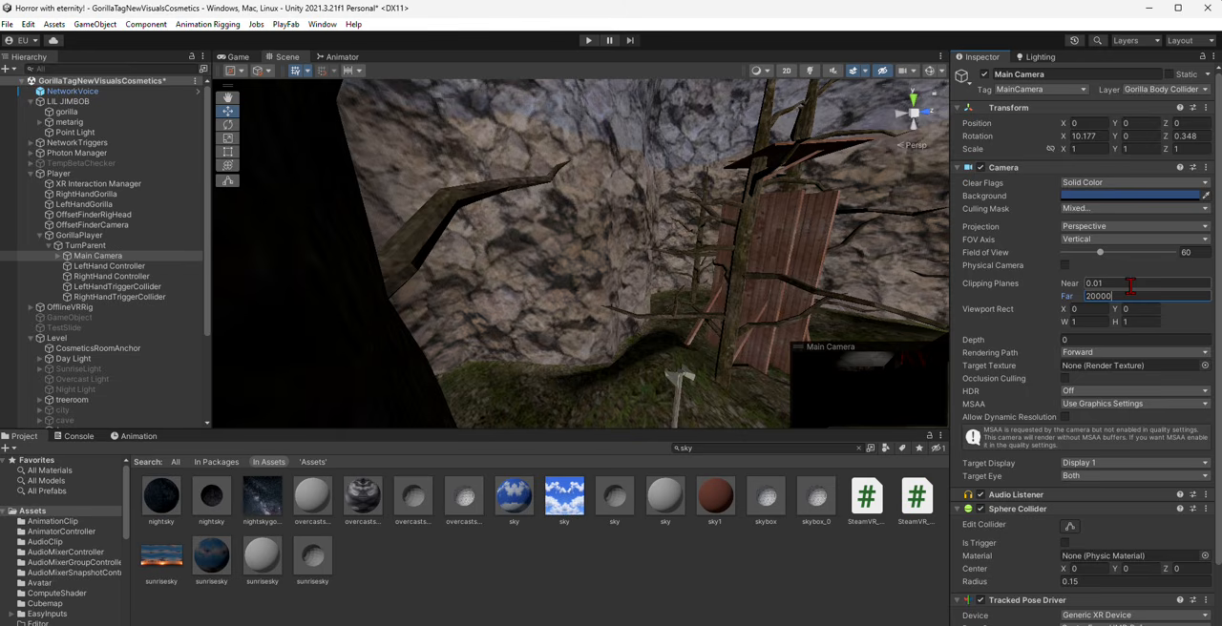
# - Toggle the scene lighting on and off to check how the sky looks above the map
pyautogui.moveTo(700, 339); pyautogui.dragTo(807, 101, button='right')
pyautogui.click(812, 73)
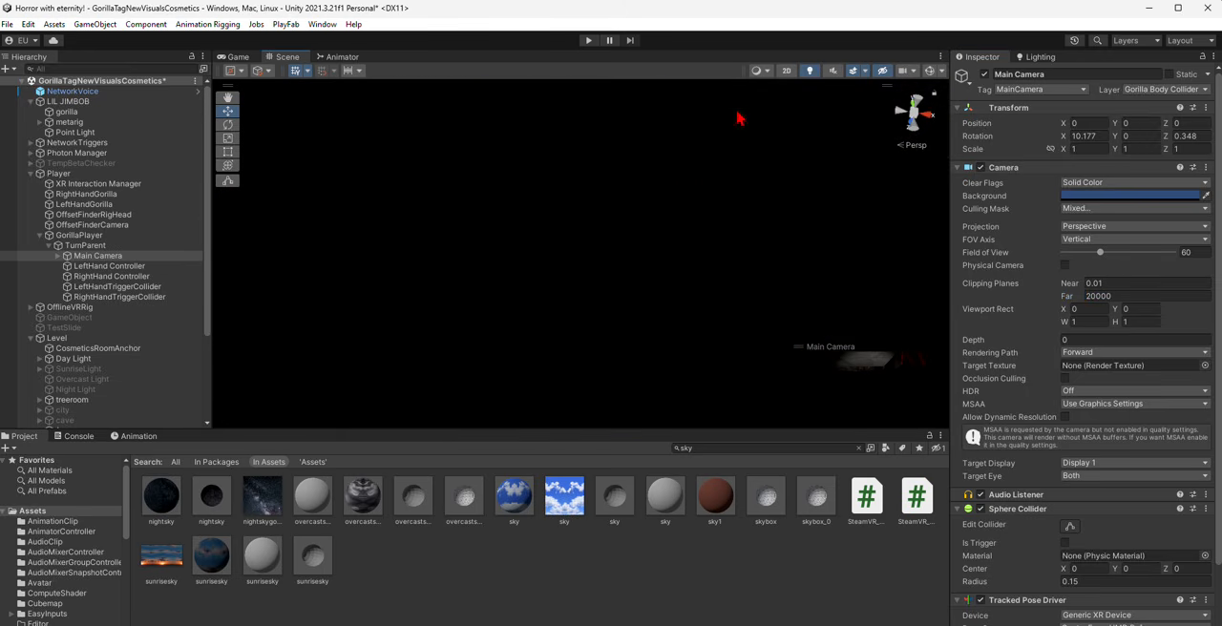
pyautogui.click(810, 72)
pyautogui.moveTo(728, 224); pyautogui.dragTo(736, 107, button='right')
# - Set the overcastsky material's Albedo color to pure red
pyautogui.click(362, 499)
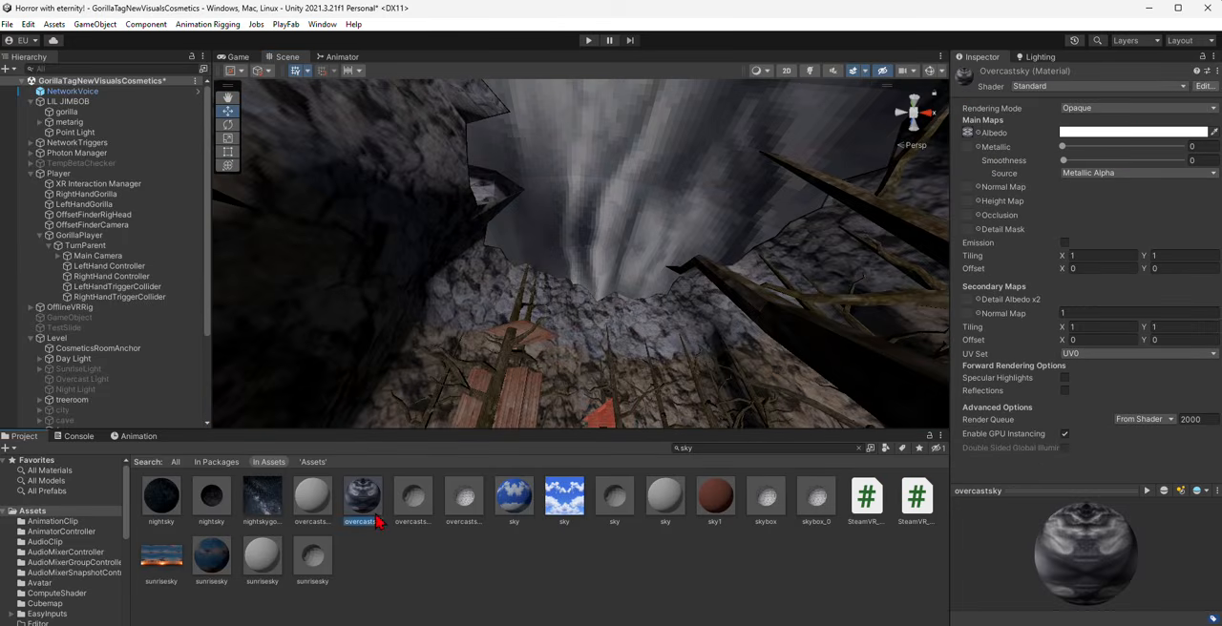
pyautogui.click(1141, 133)
pyautogui.click(1182, 194)
pyautogui.moveTo(611, 286); pyautogui.dragTo(507, 276, button='right')
pyautogui.moveTo(504, 226); pyautogui.dragTo(561, 201, button='right')
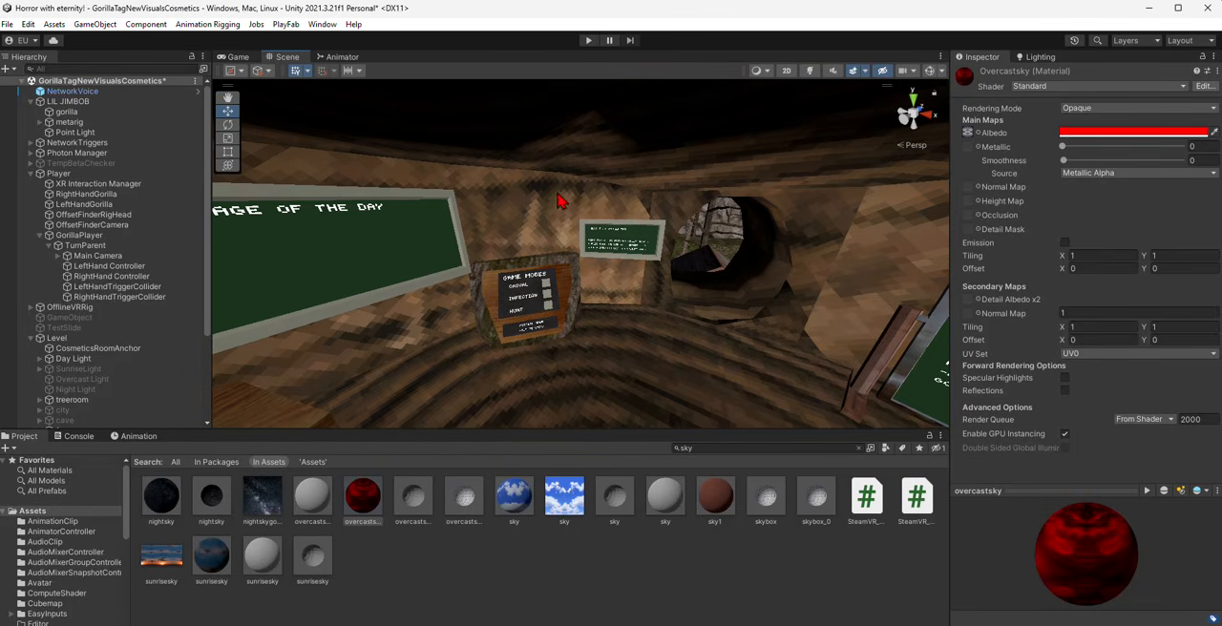
# - Find the Post Processing package in the Unity Registry, install it, and close the Package Manager
pyautogui.moveTo(412, 119); pyautogui.dragTo(412, 131, button='right')
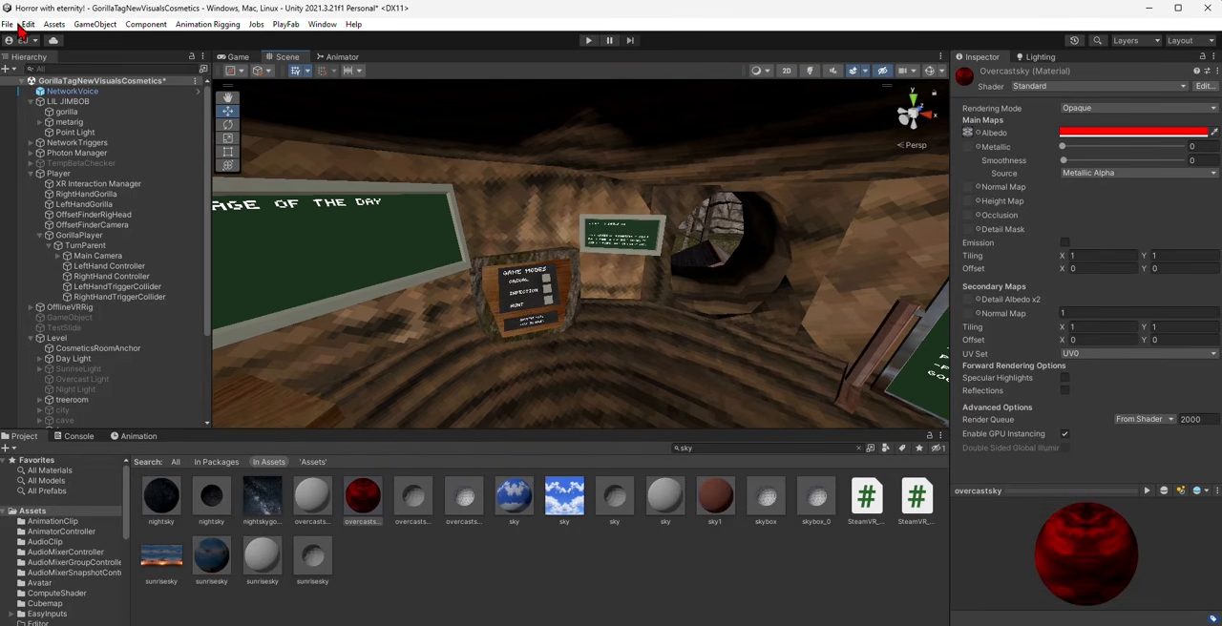
pyautogui.click(325, 24)
pyautogui.click(382, 187)
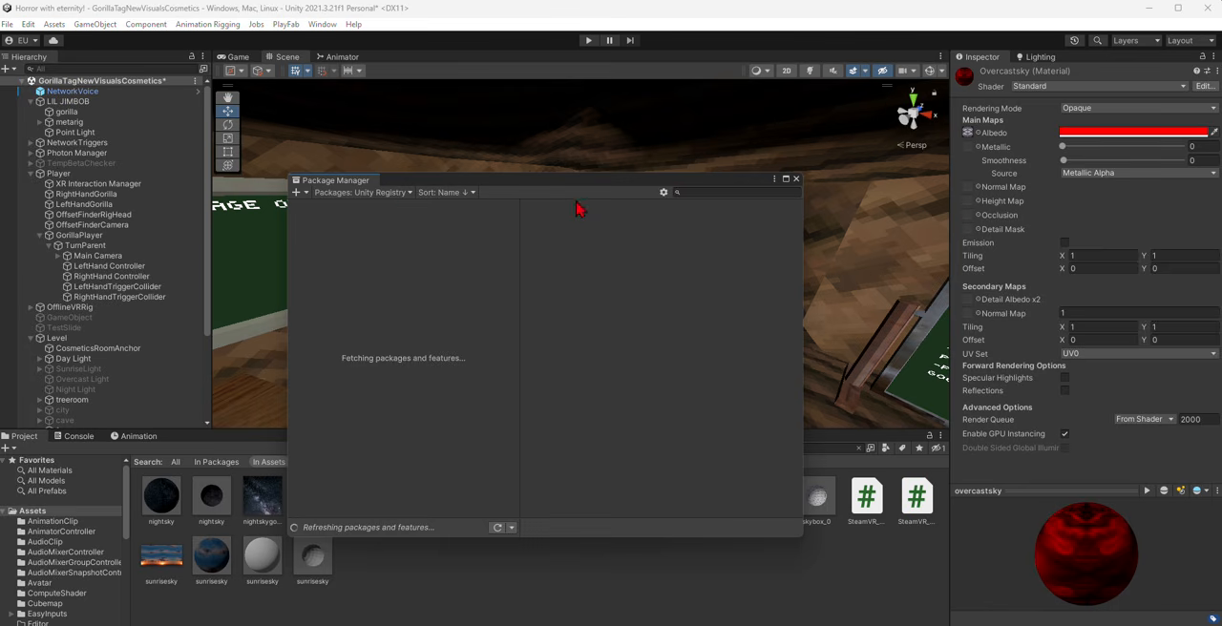
pyautogui.click(691, 192)
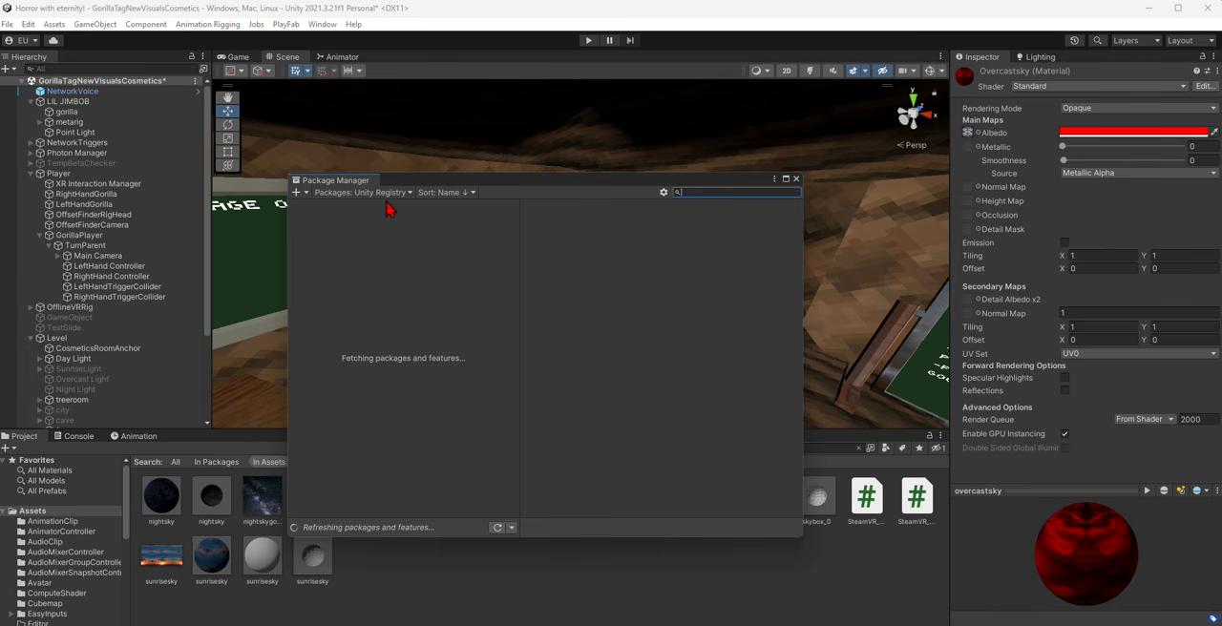
pyautogui.write('po')
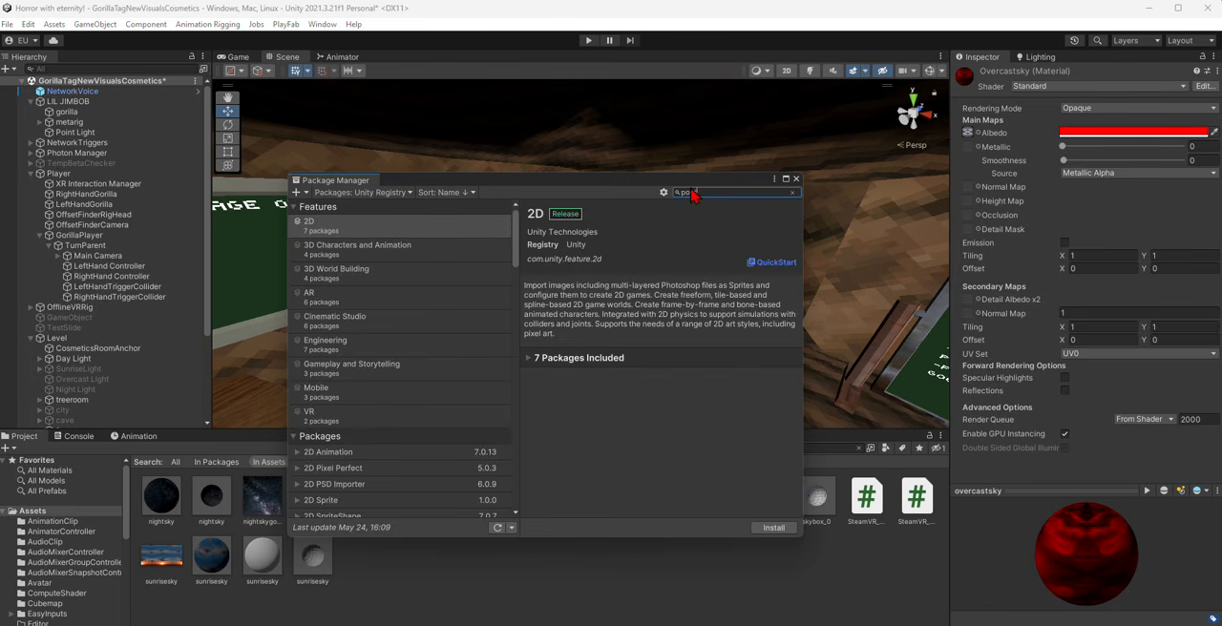
pyautogui.write('st')
pyautogui.click(778, 530)
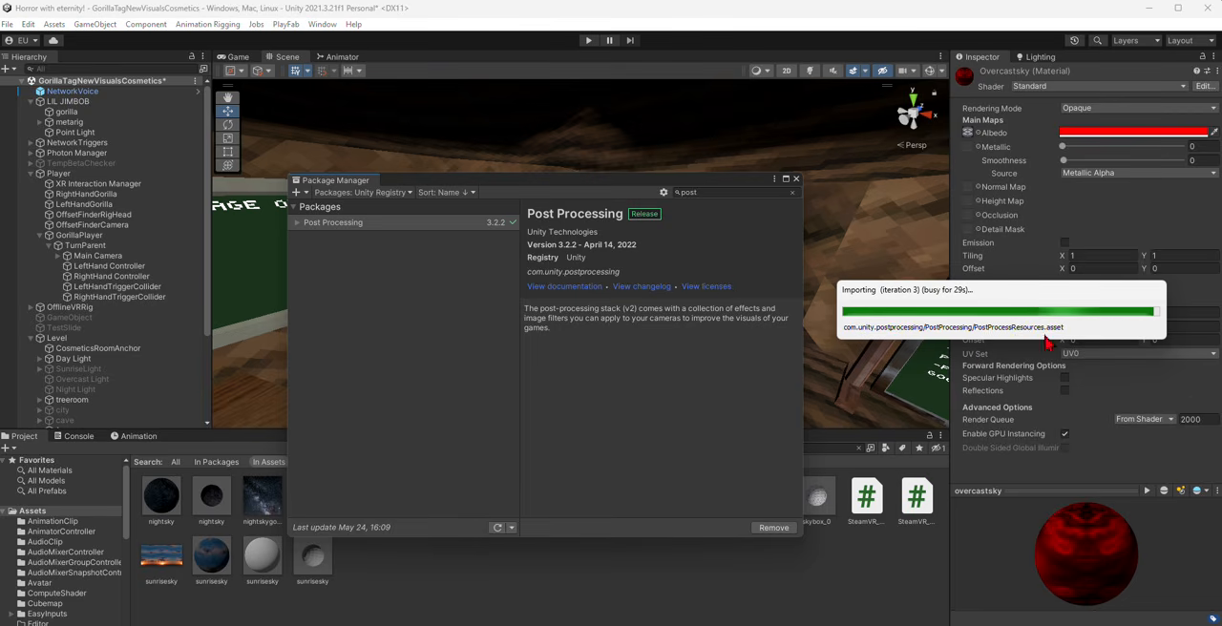
pyautogui.click(795, 179)
# - Add a Post-process Layer component to the player's Main Camera
pyautogui.moveTo(592, 315); pyautogui.dragTo(439, 320, button='right')
pyautogui.press('s')
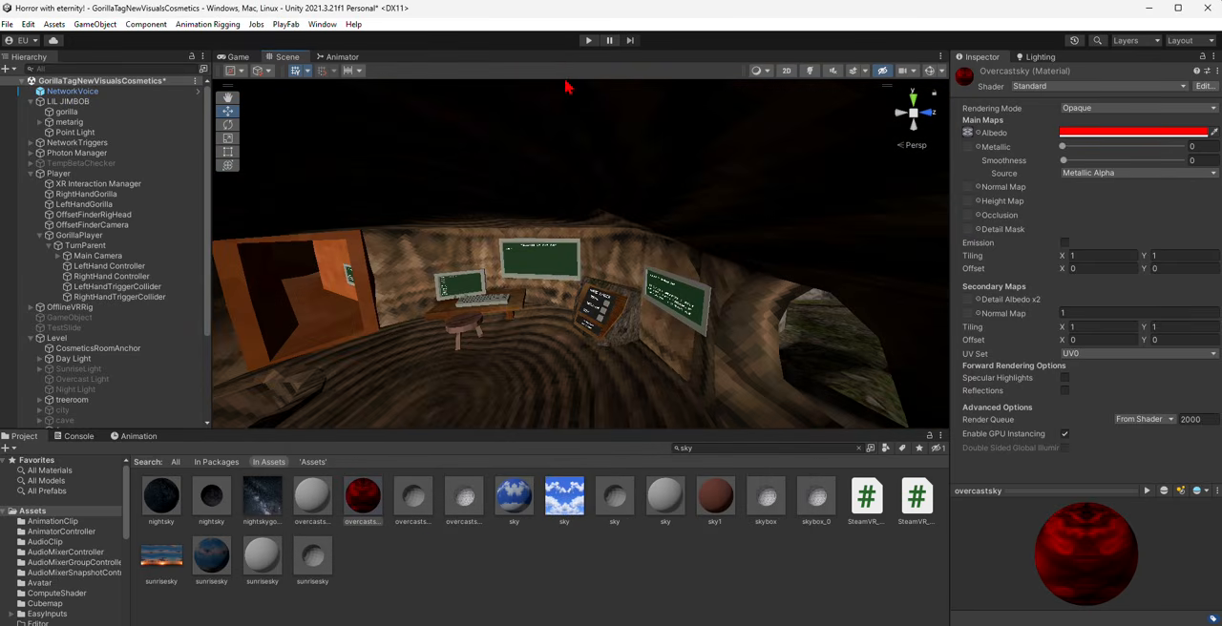
pyautogui.moveTo(565, 106); pyautogui.dragTo(448, 315, button='right')
pyautogui.press('w')
pyautogui.moveTo(320, 131); pyautogui.dragTo(210, 182, button='right')
pyautogui.click(66, 253)
pyautogui.moveTo(410, 303); pyautogui.dragTo(372, 209, button='right')
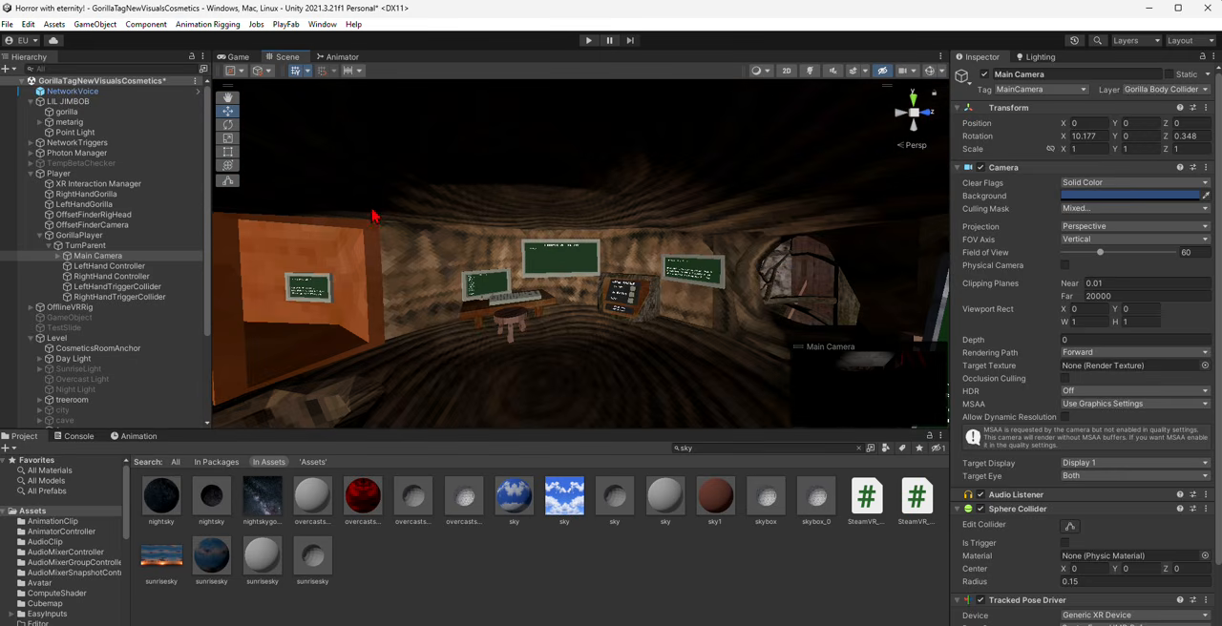
pyautogui.scroll(-3, 1046, 477)
pyautogui.hotkey('ctrl', 'shift', 'a')
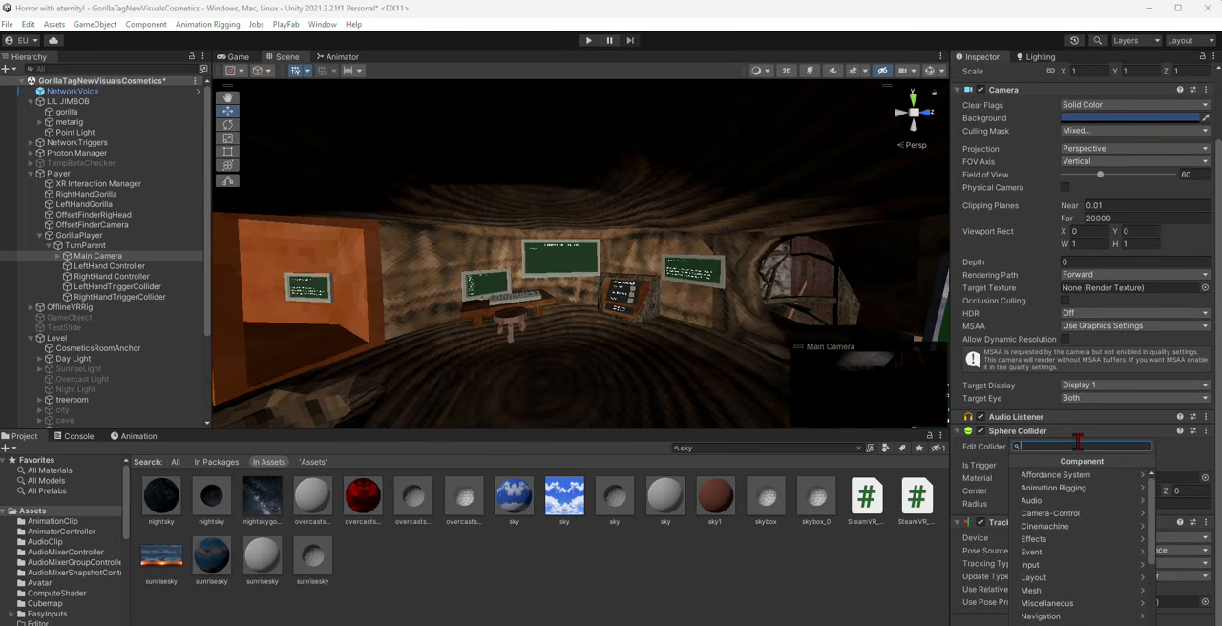
pyautogui.write('post')
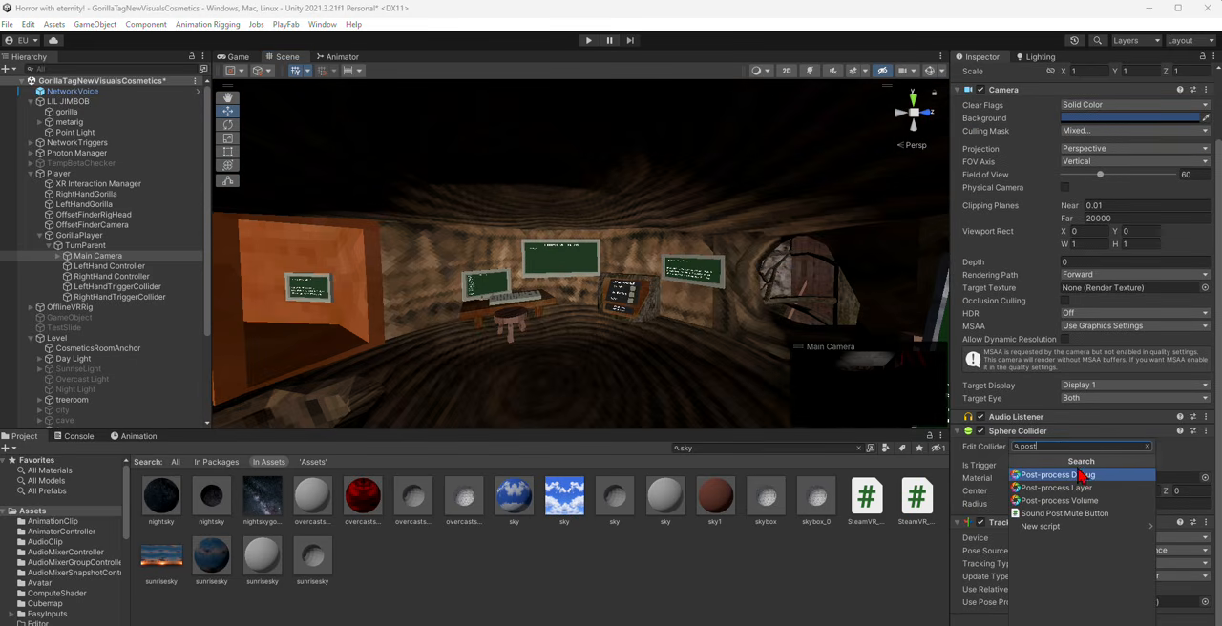
pyautogui.click(1084, 489)
# - Set the Post-process Layer's volume blending layer to Everything
pyautogui.scroll(-5, 1098, 478)
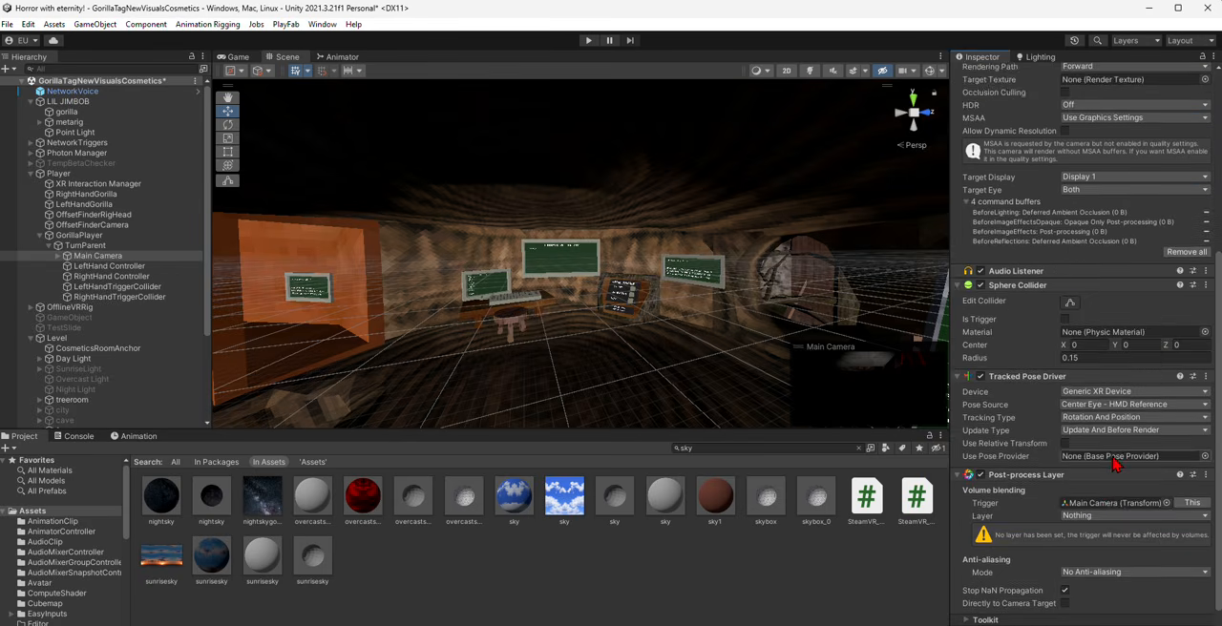
pyautogui.click(1108, 482)
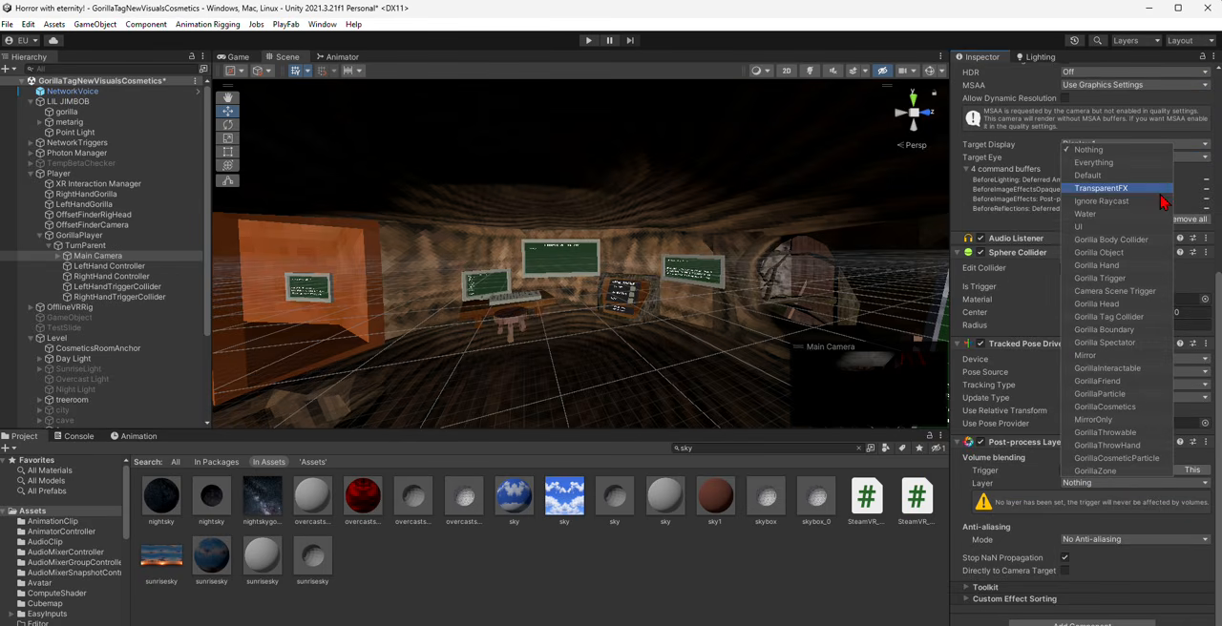
pyautogui.click(1093, 162)
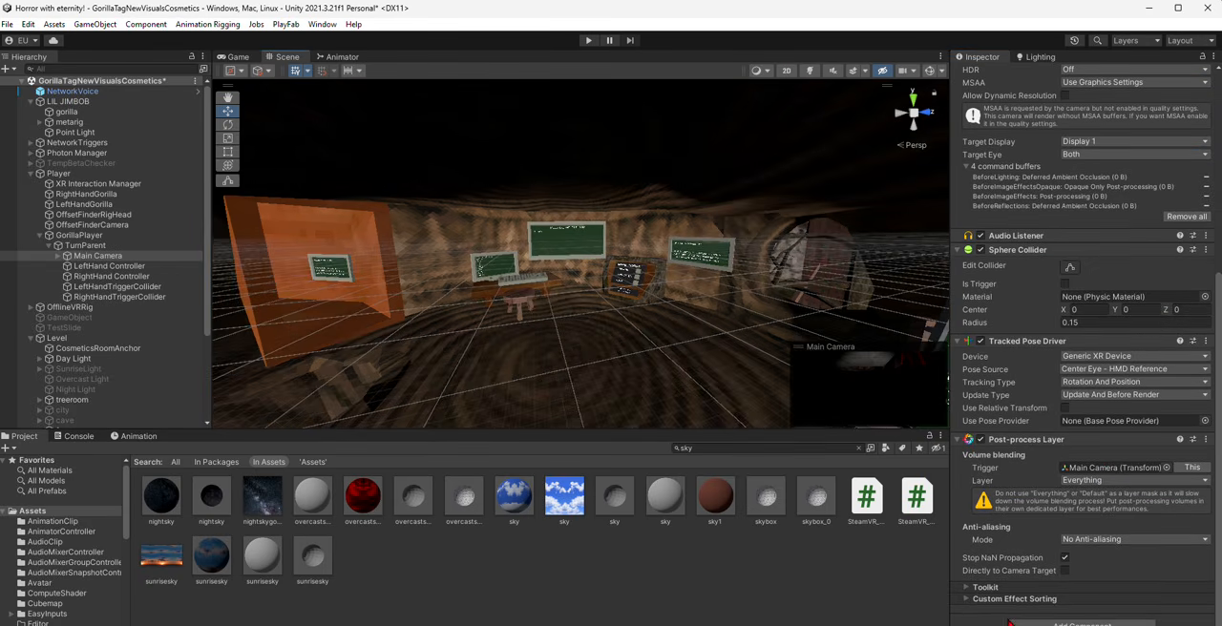
# - Add a Post-process Volume component to the Main Camera and place it above the Post-process Layer
pyautogui.click(1081, 622)
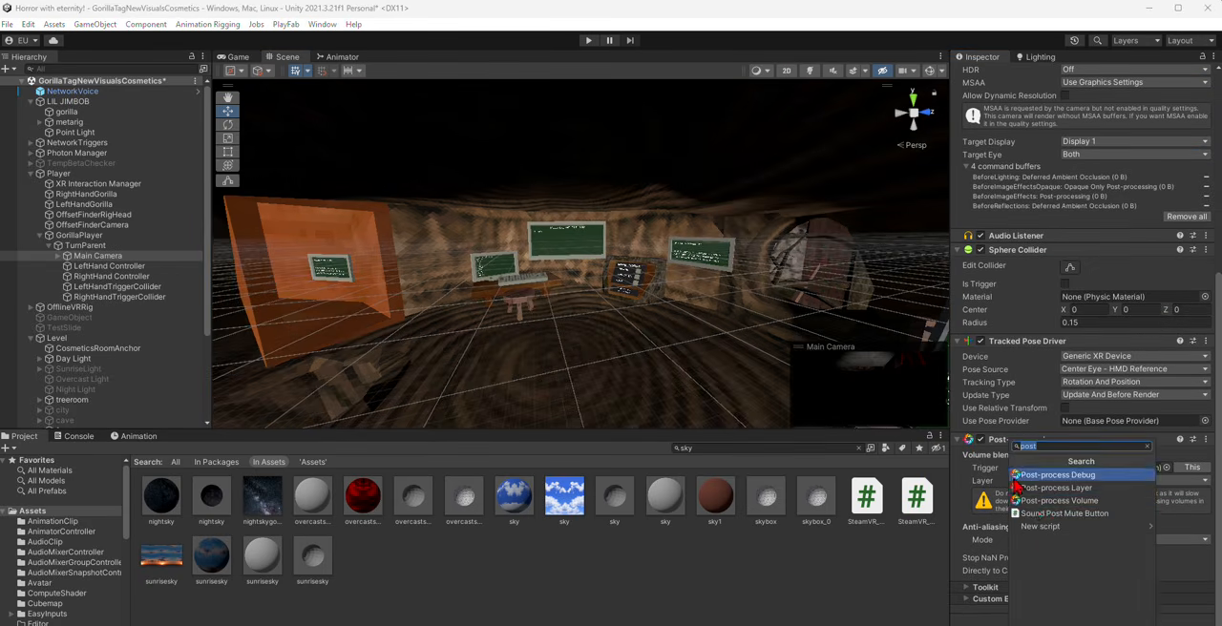
pyautogui.click(1059, 501)
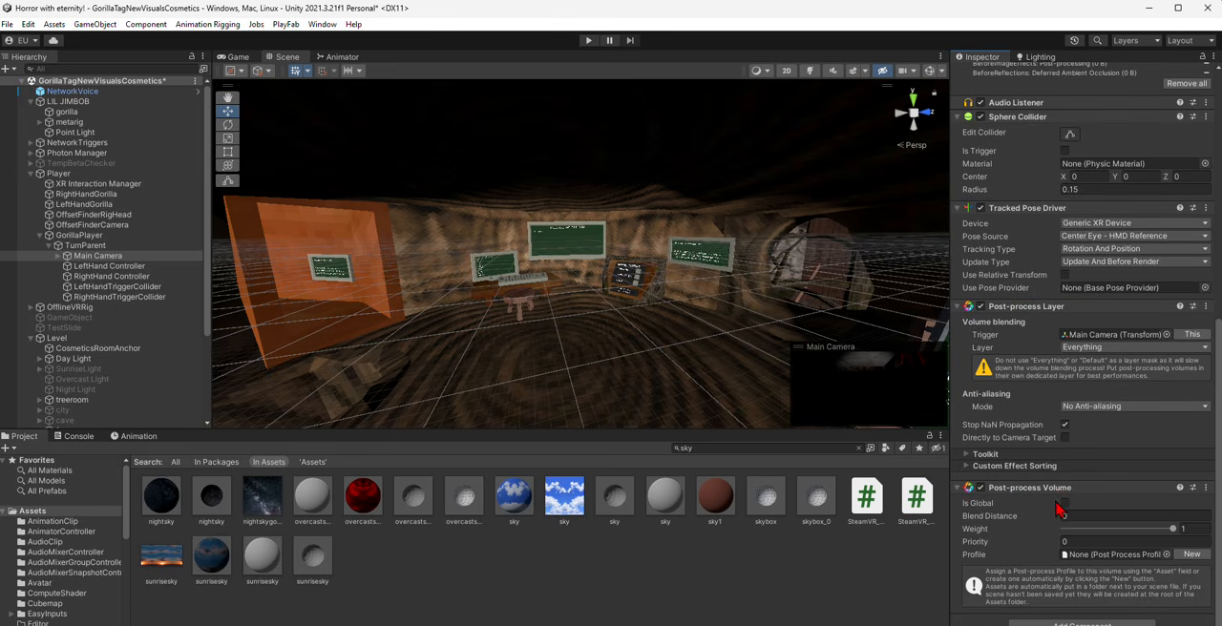
pyautogui.moveTo(1024, 291); pyautogui.dragTo(1030, 308)
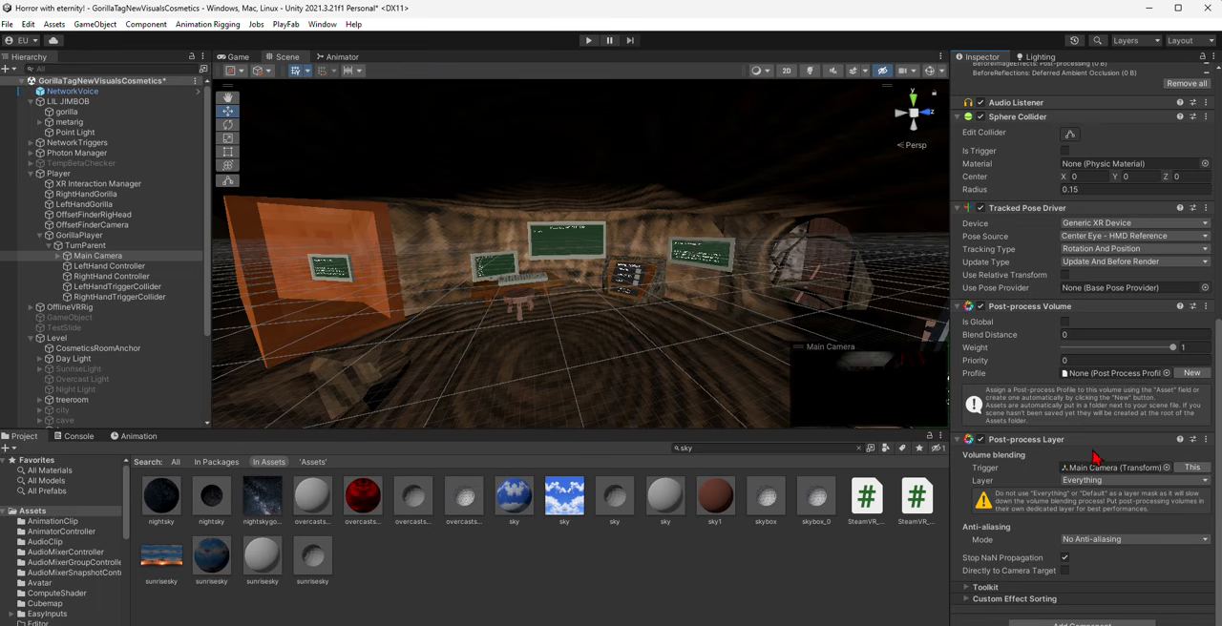
pyautogui.click(1098, 621)
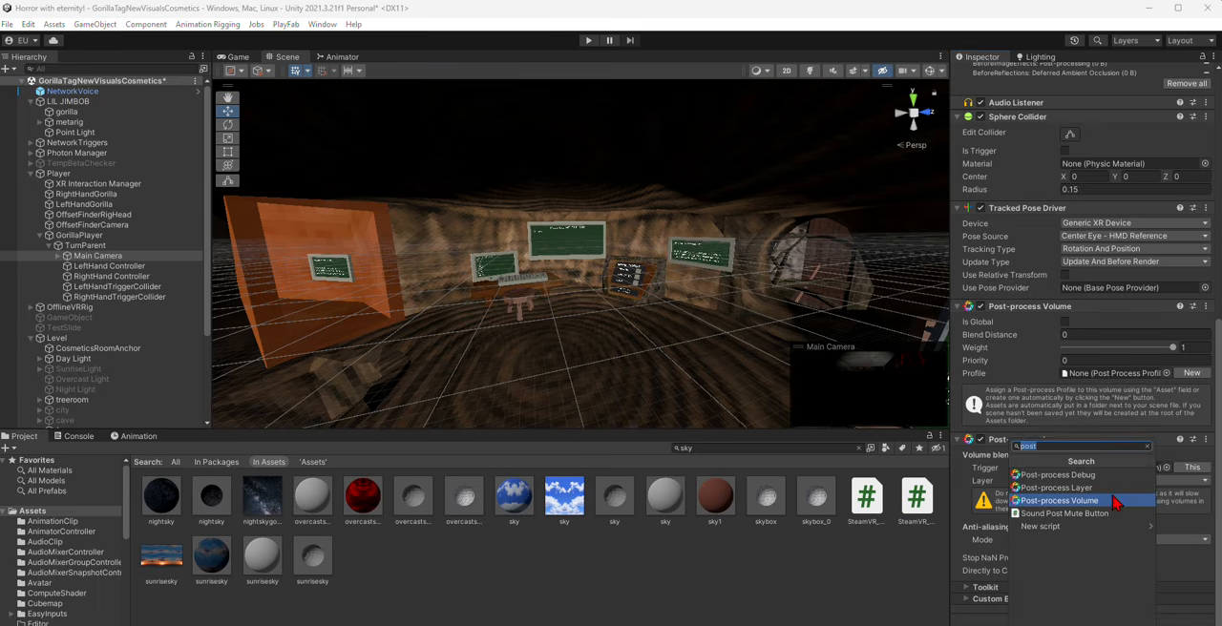
pyautogui.click(1058, 475)
pyautogui.scroll(-3, 1140, 537)
pyautogui.click(1207, 487)
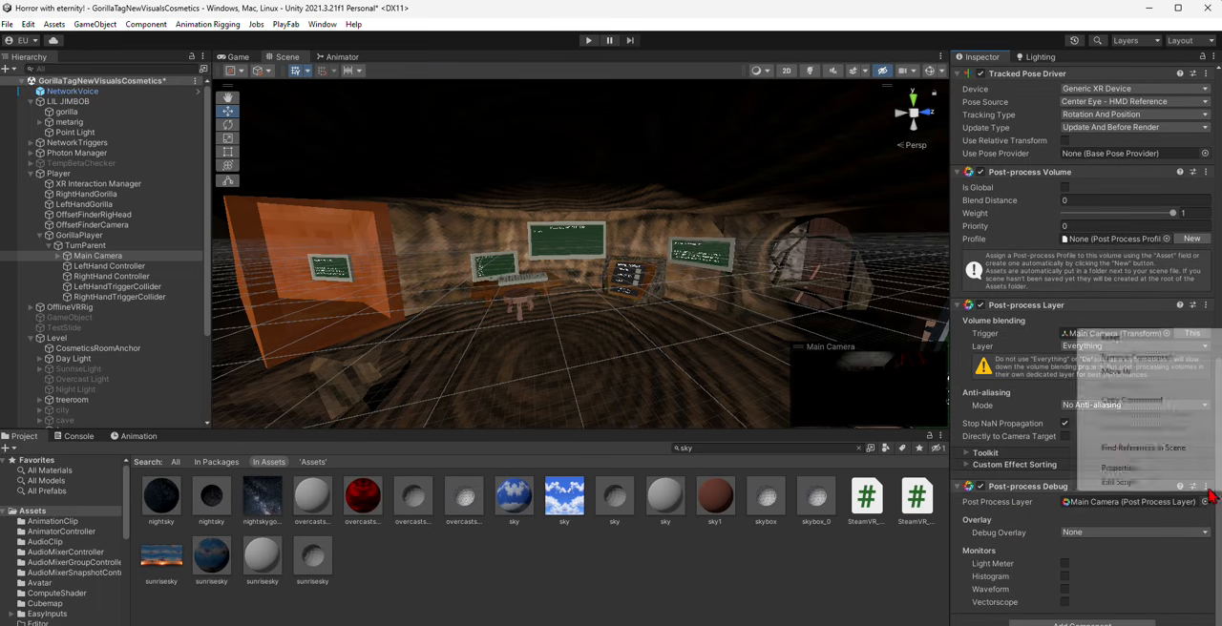
pyautogui.click(1137, 362)
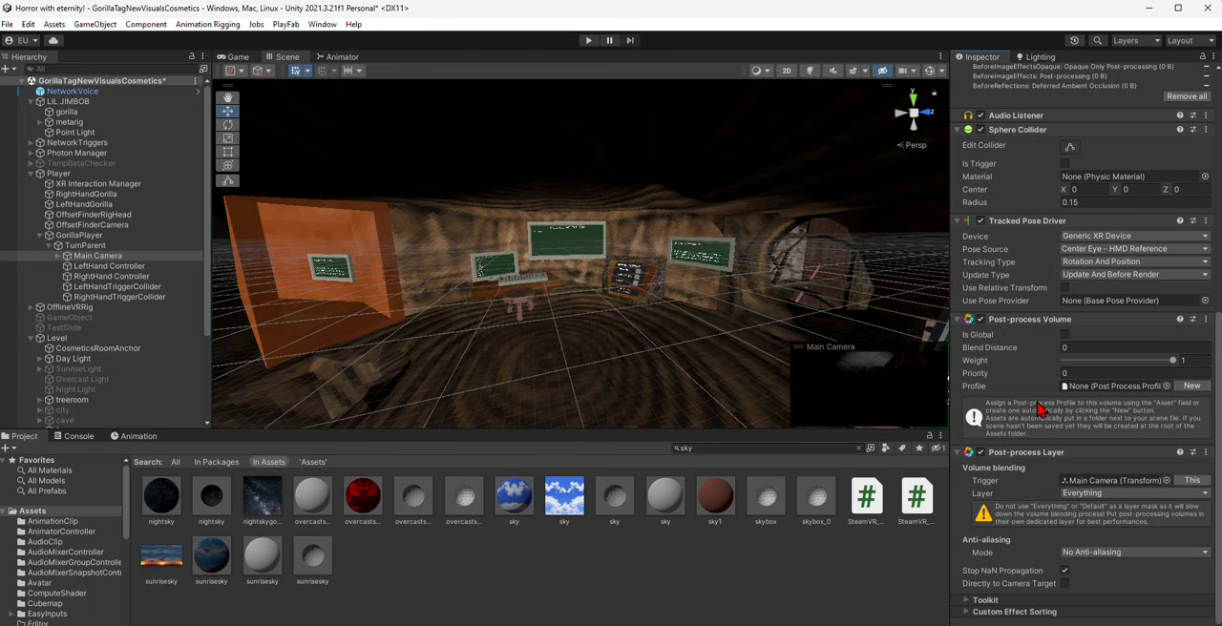
# - Create a new profile for the Main Camera's Post-process Volume and add a Bloom effect to it
pyautogui.moveTo(1048, 321)
pyautogui.mouseDown()
pyautogui.moveTo(1045, 471)
pyautogui.moveTo(1038, 327)
pyautogui.mouseUp()
pyautogui.scroll(-1, 1074, 345)
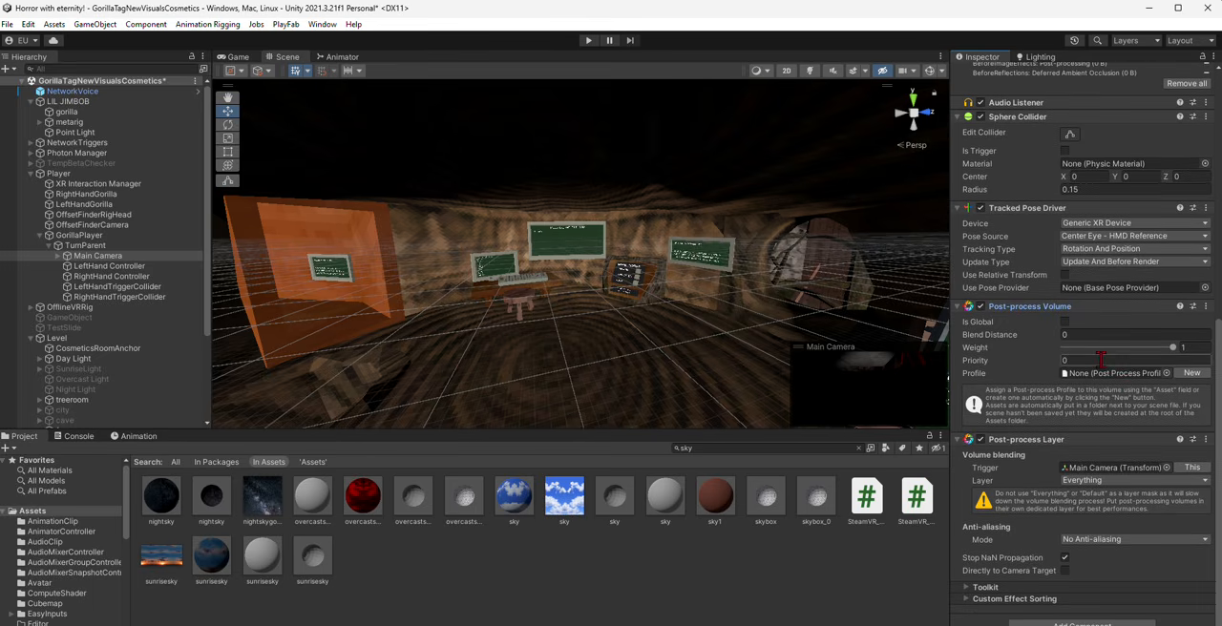
pyautogui.click(1180, 375)
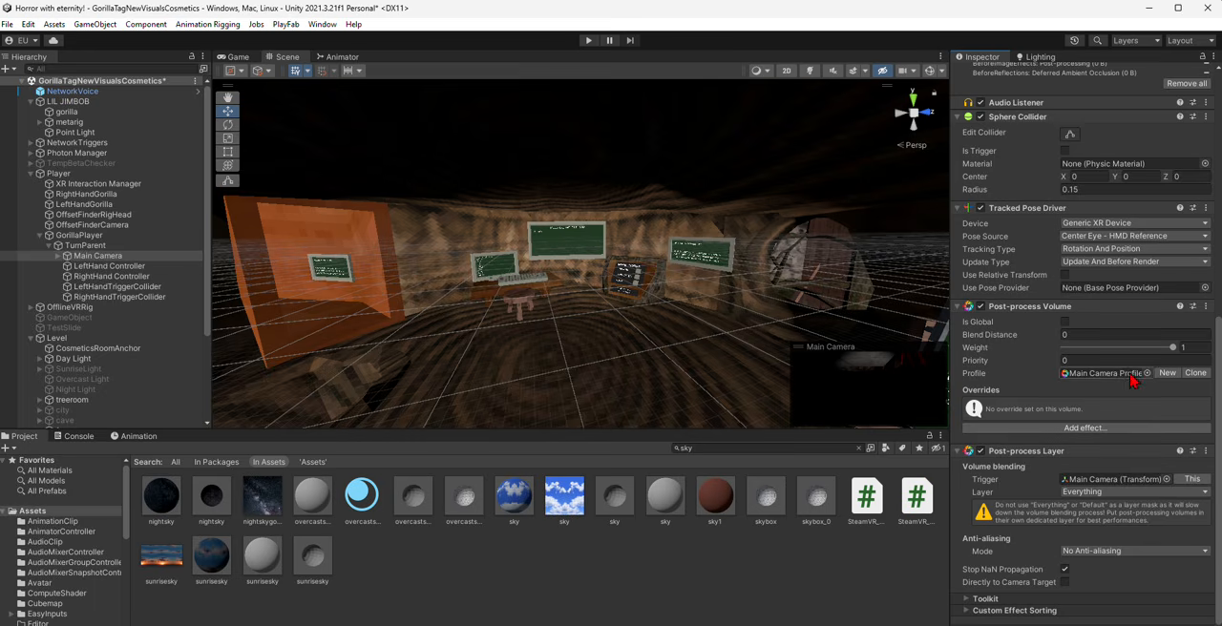
pyautogui.click(1097, 429)
pyautogui.moveTo(1115, 436)
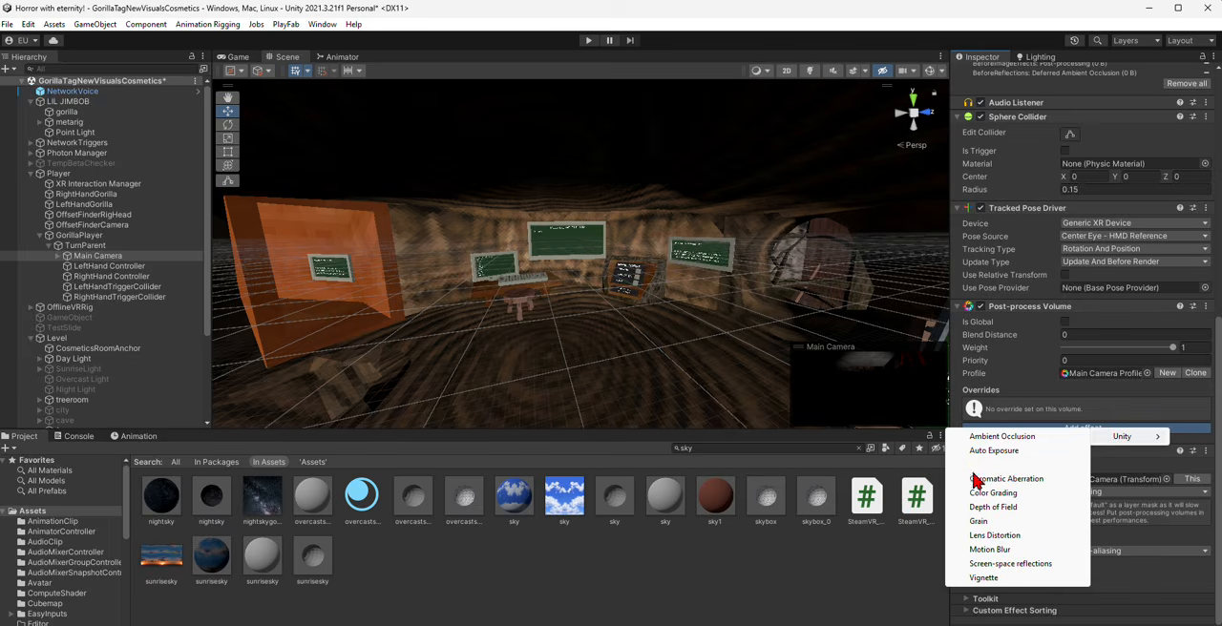
pyautogui.click(997, 466)
pyautogui.scroll(-4, 1044, 466)
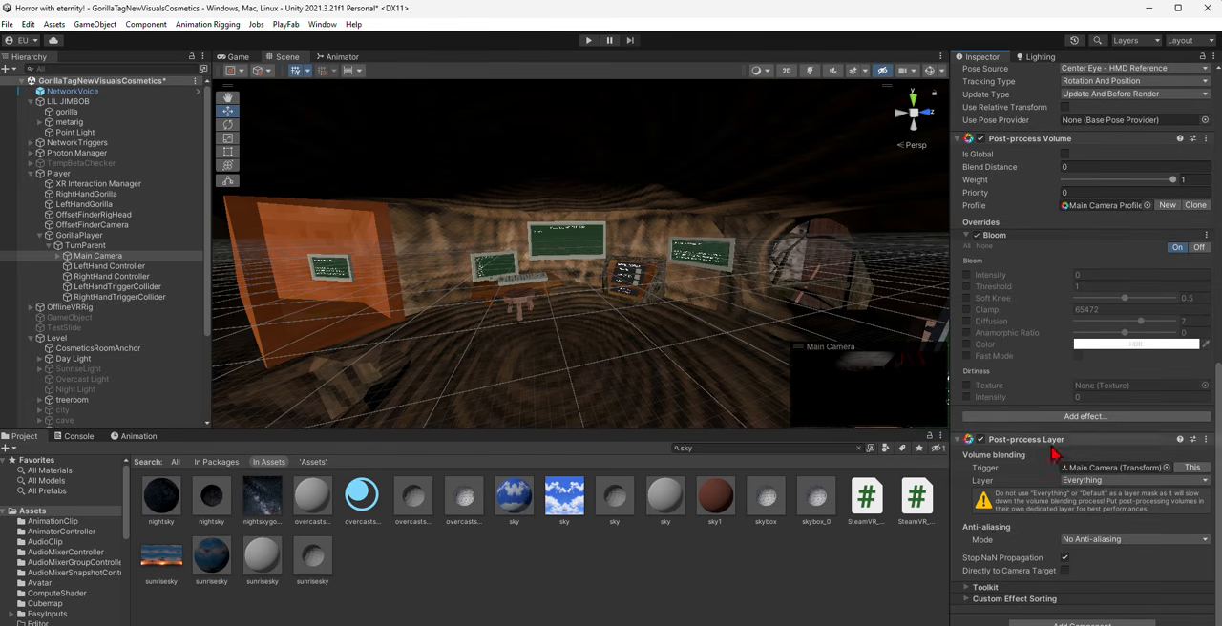
# - Enable the Bloom intensity override and set the intensity to 555
pyautogui.click(966, 275)
pyautogui.click(1098, 275)
pyautogui.write('5')
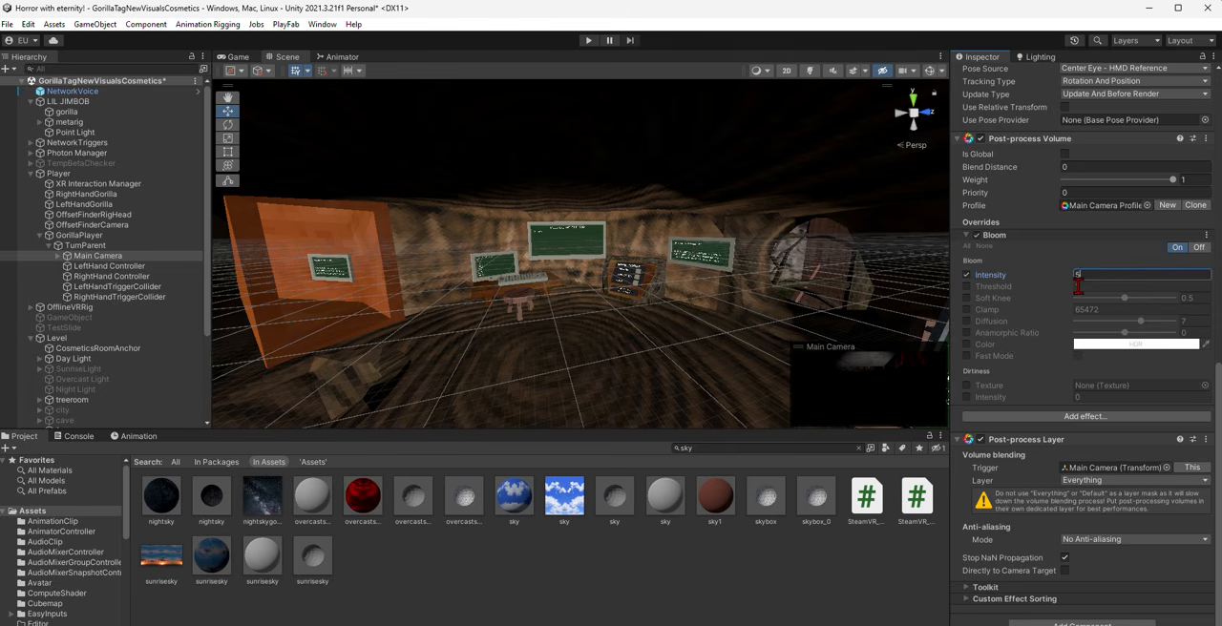
pyautogui.write('555')
pyautogui.press('BackSpace')
# - Turn on scene lighting and effects in the Scene view to preview the bloom on the Message of the Day board
pyautogui.click(813, 73)
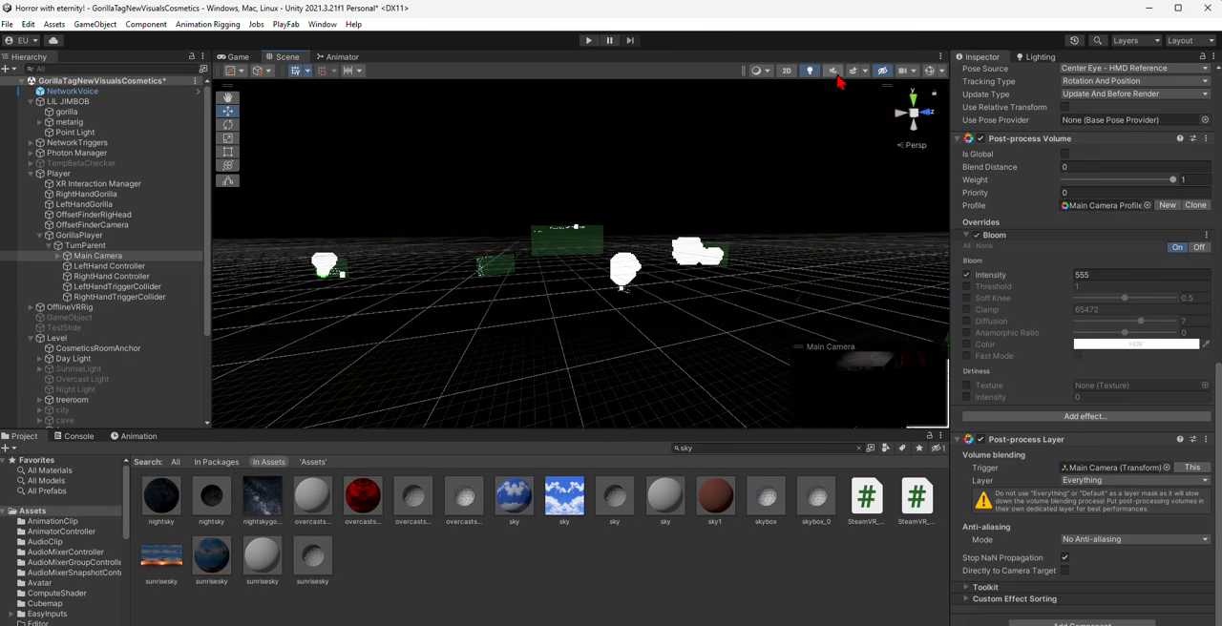
pyautogui.click(853, 75)
pyautogui.press('w')
pyautogui.moveTo(781, 174); pyautogui.dragTo(738, 121, button='right')
# - Set the Bloom intensity to 4 and enable the threshold override
pyautogui.click(1091, 277)
pyautogui.write('4')
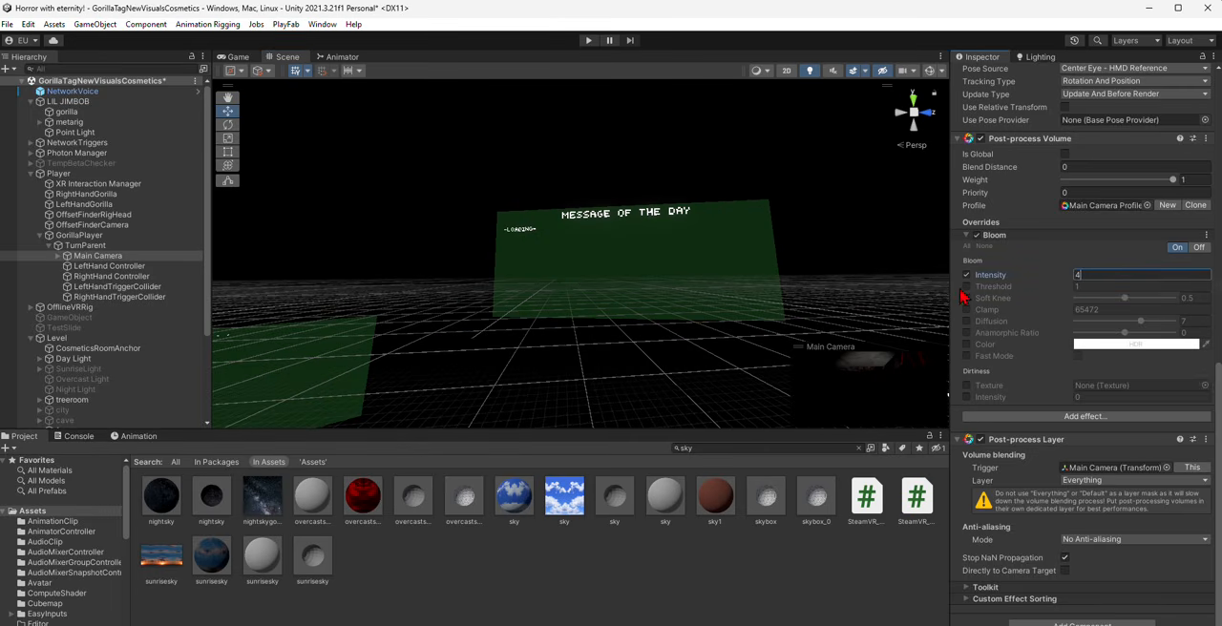
pyautogui.click(966, 287)
pyautogui.press('w')
pyautogui.moveTo(752, 292); pyautogui.dragTo(773, 263, button='right')
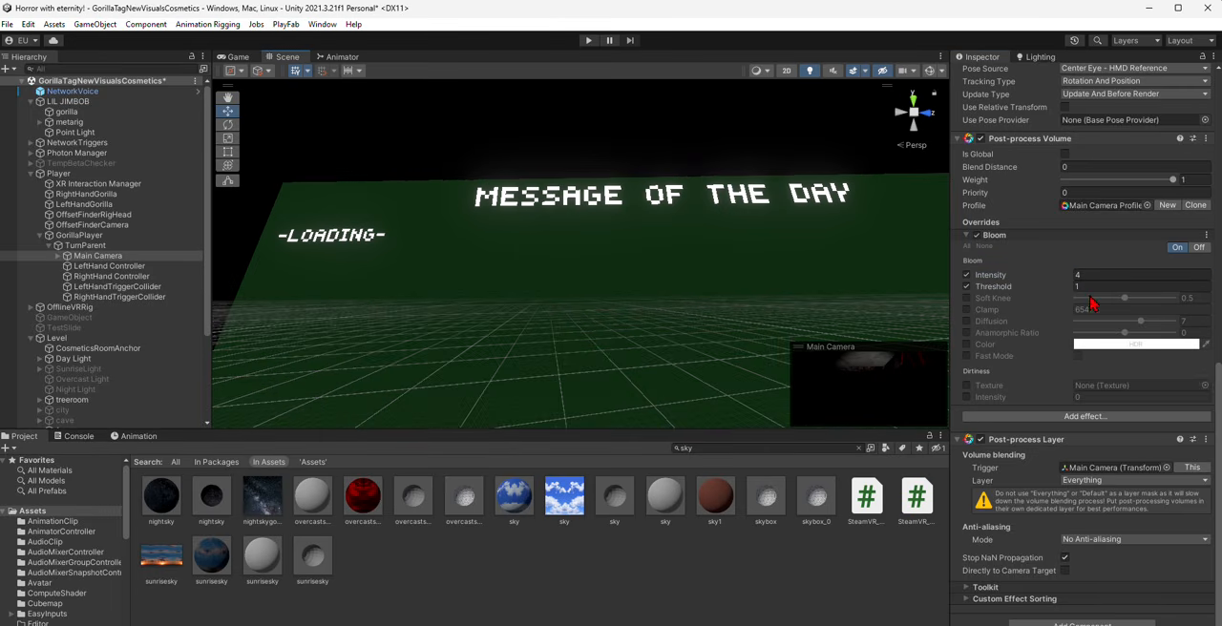
# - Set the Bloom threshold to 0.8
pyautogui.click(1077, 287)
pyautogui.write('2')
pyautogui.press('BackSpace')
pyautogui.write('10.')
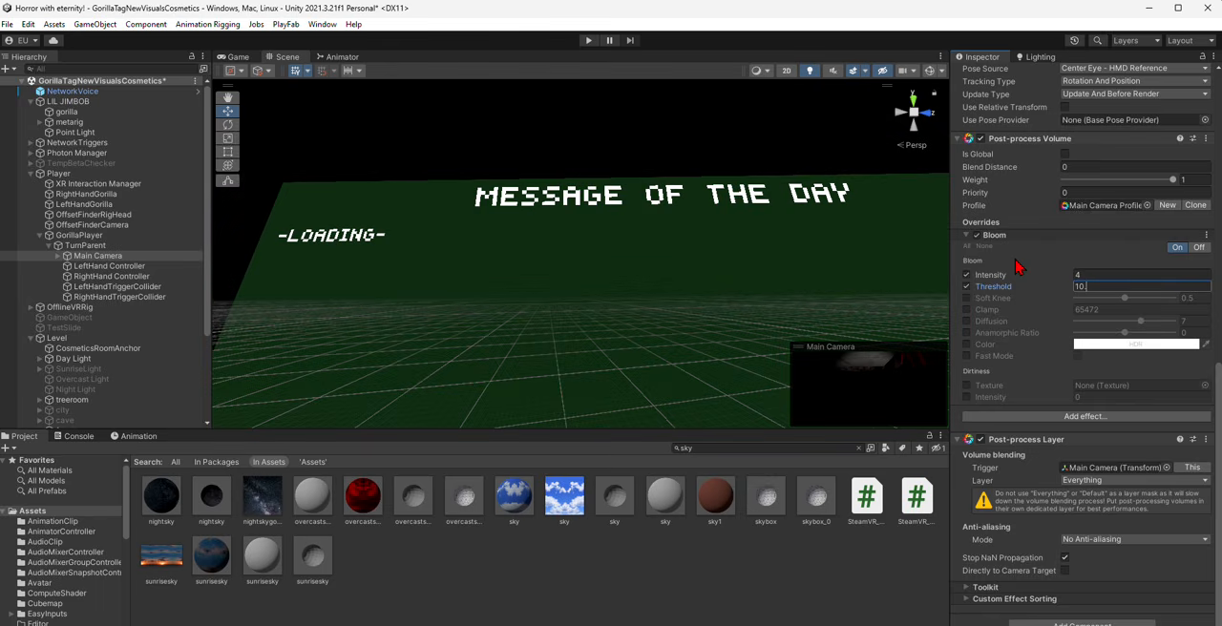
pyautogui.write('8')
pyautogui.press('BackSpace')
pyautogui.press('BackSpace')
pyautogui.press('BackSpace')
pyautogui.press('BackSpace')
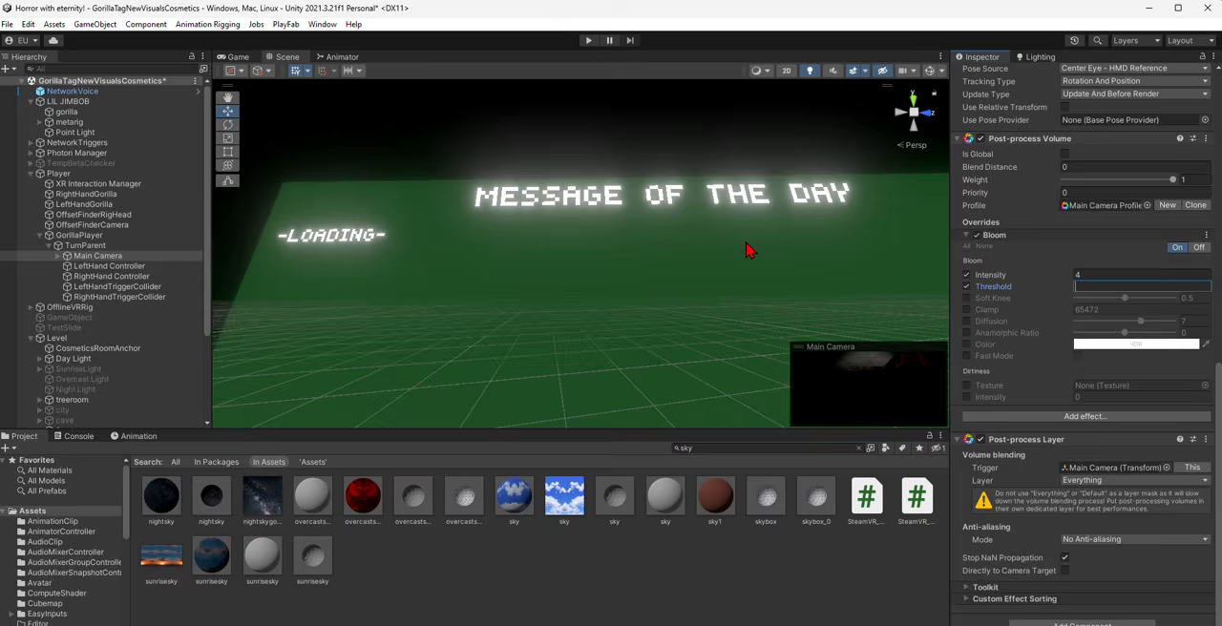
pyautogui.write('0.8')
pyautogui.moveTo(746, 241)
pyautogui.mouseDown(button='right')
pyautogui.moveTo(716, 200)
pyautogui.moveTo(717, 231)
pyautogui.mouseUp(button='right')
pyautogui.press('s')
# - Set the Bloom intensity to 2.85
pyautogui.click(1130, 274)
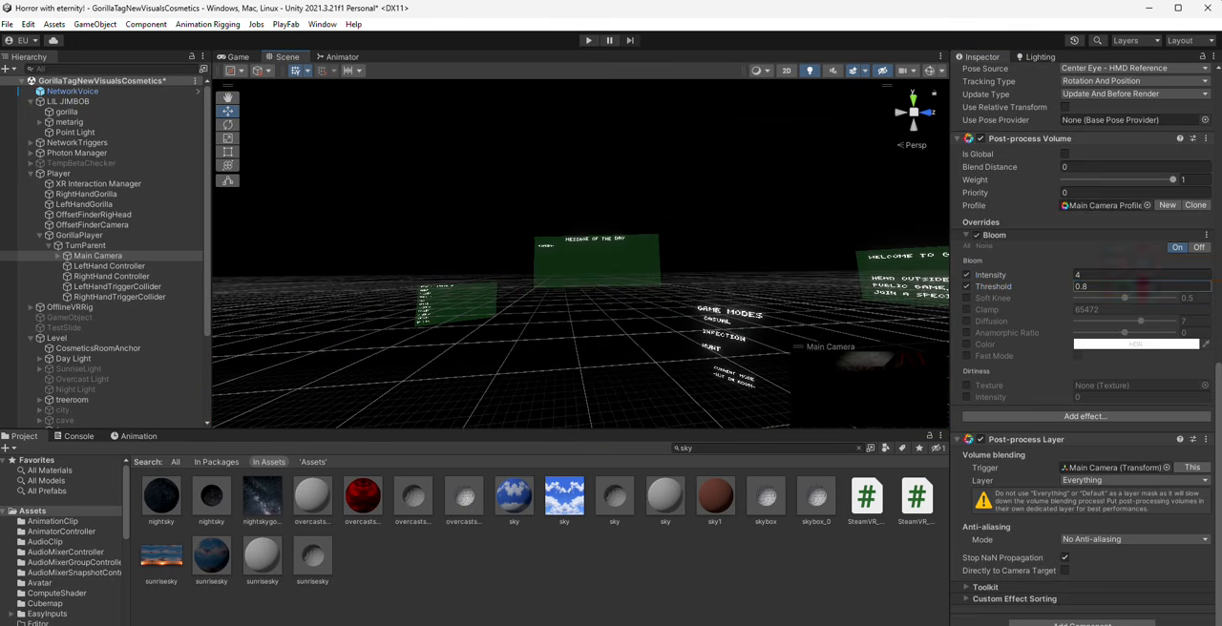
pyautogui.write('2.85')
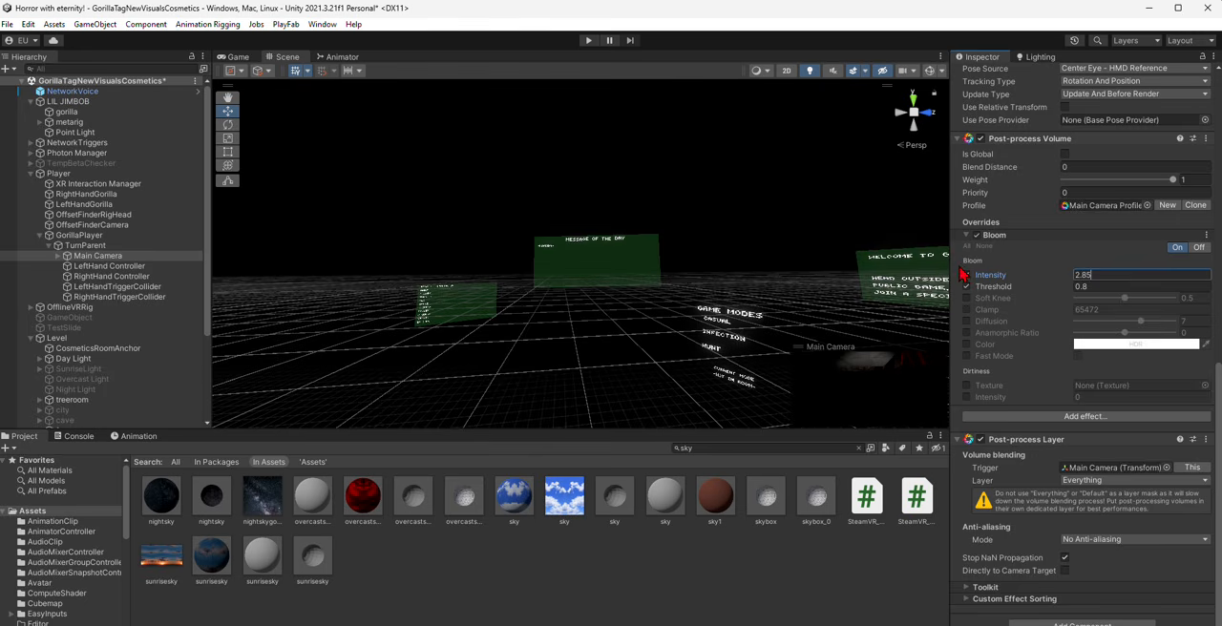
pyautogui.moveTo(733, 250); pyautogui.dragTo(837, 94, button='right')
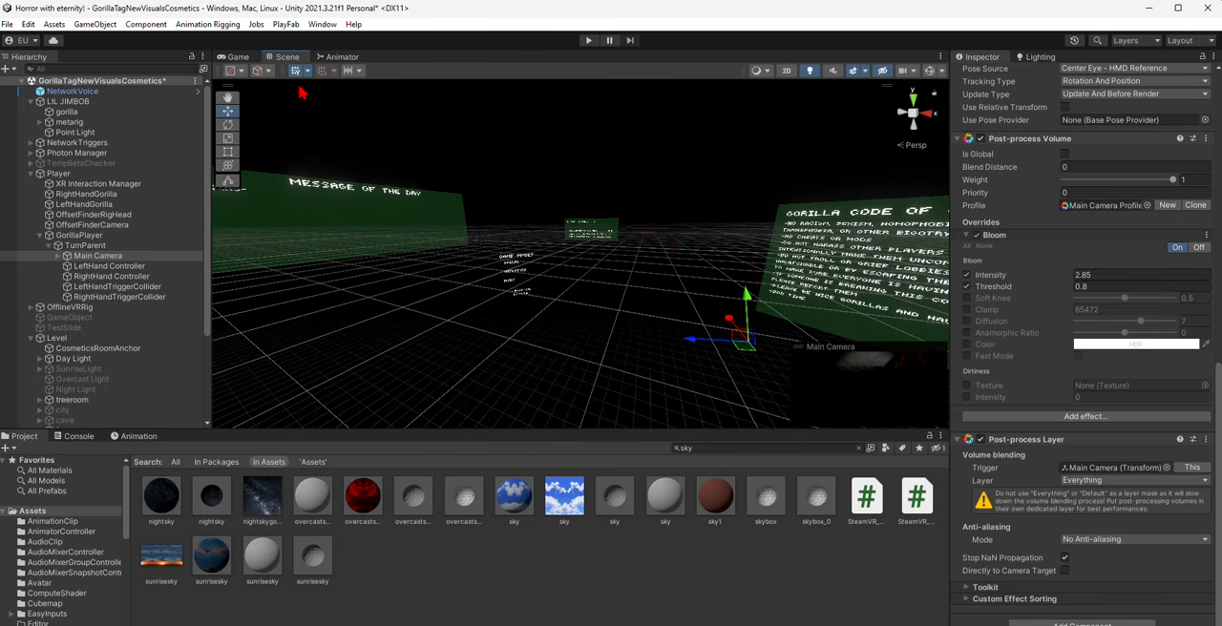
# - Turn off the grid and the scene visibility filter in the Scene view and view the boards from farther away
pyautogui.click(883, 72)
pyautogui.moveTo(791, 136); pyautogui.dragTo(924, 201, button='right')
pyautogui.press('s')
pyautogui.moveTo(814, 85); pyautogui.dragTo(524, 176, button='right')
pyautogui.click(810, 71)
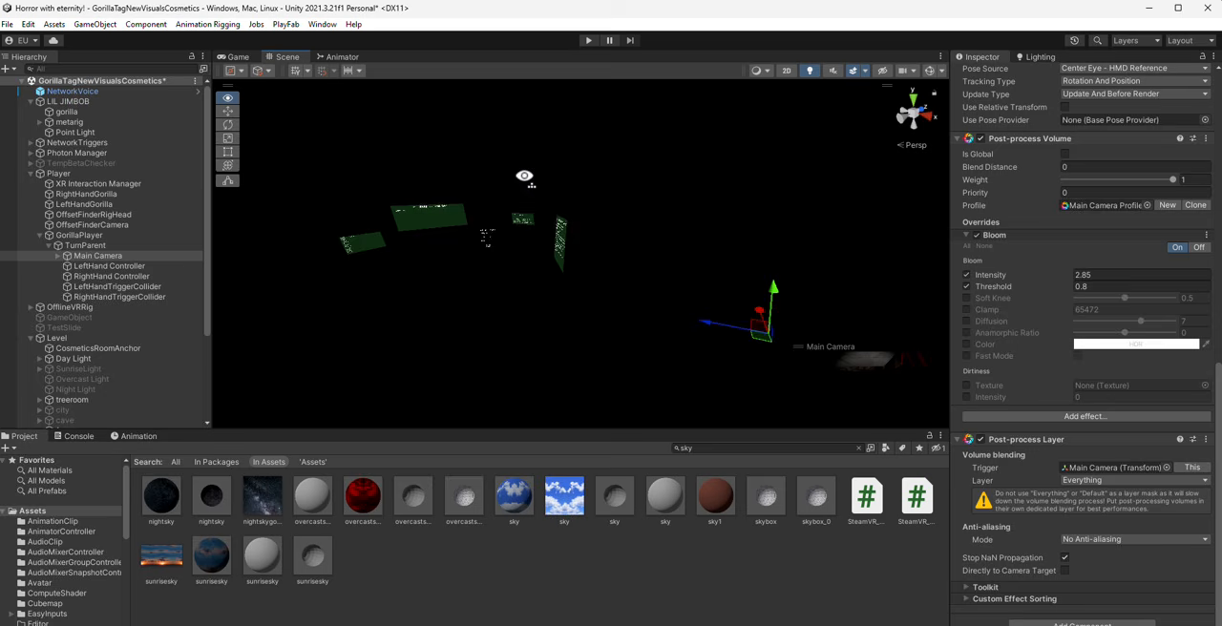
# - Select GorillaPlayer and examine it and its surroundings in the Scene and Game views
pyautogui.click(236, 56)
pyautogui.click(284, 56)
pyautogui.click(79, 235)
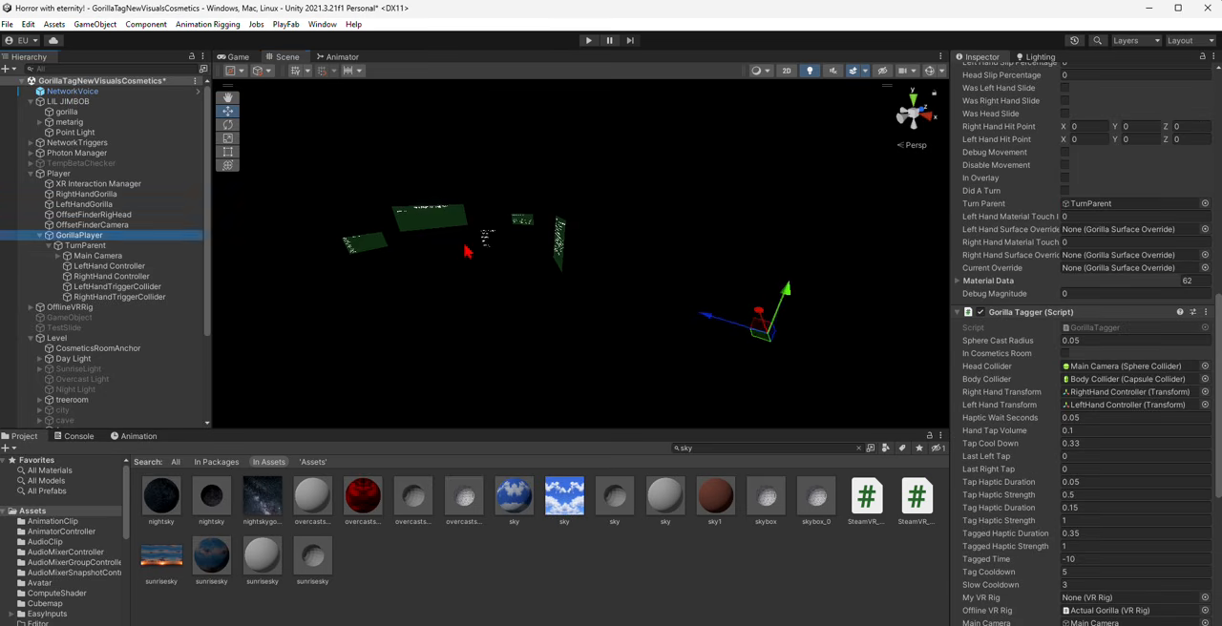
pyautogui.click(810, 73)
pyautogui.moveTo(800, 120); pyautogui.dragTo(750, 229, button='right')
pyautogui.moveTo(748, 263); pyautogui.dragTo(673, 304)
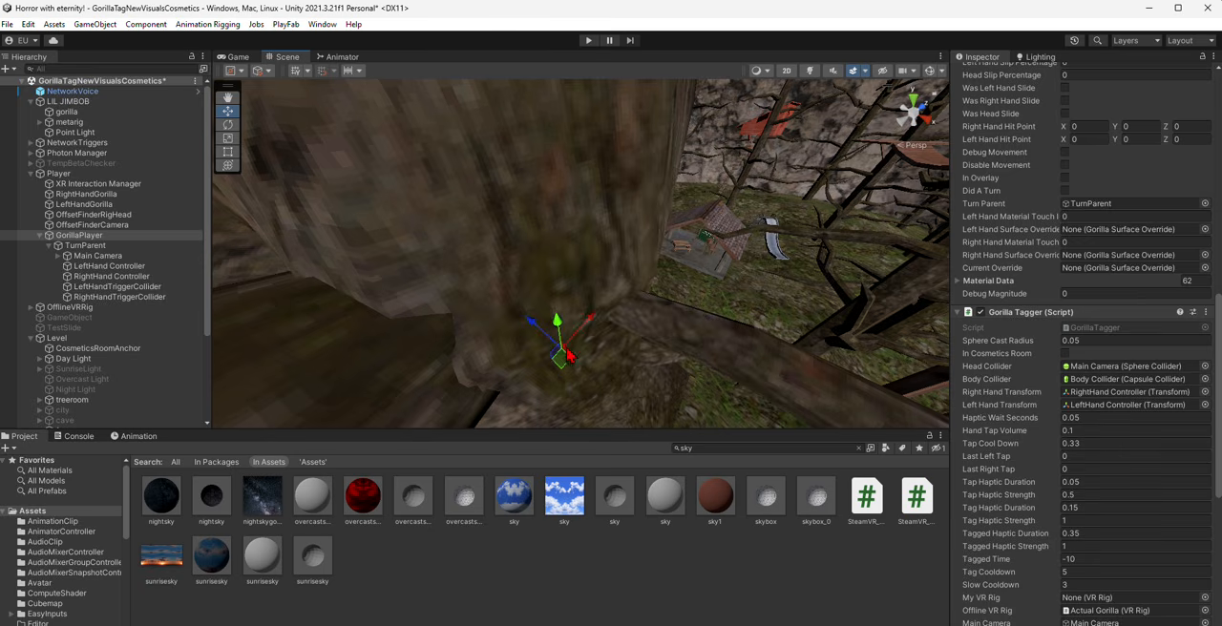
pyautogui.moveTo(547, 144); pyautogui.dragTo(393, 173, button='right')
pyautogui.moveTo(616, 236); pyautogui.dragTo(665, 260, button='right')
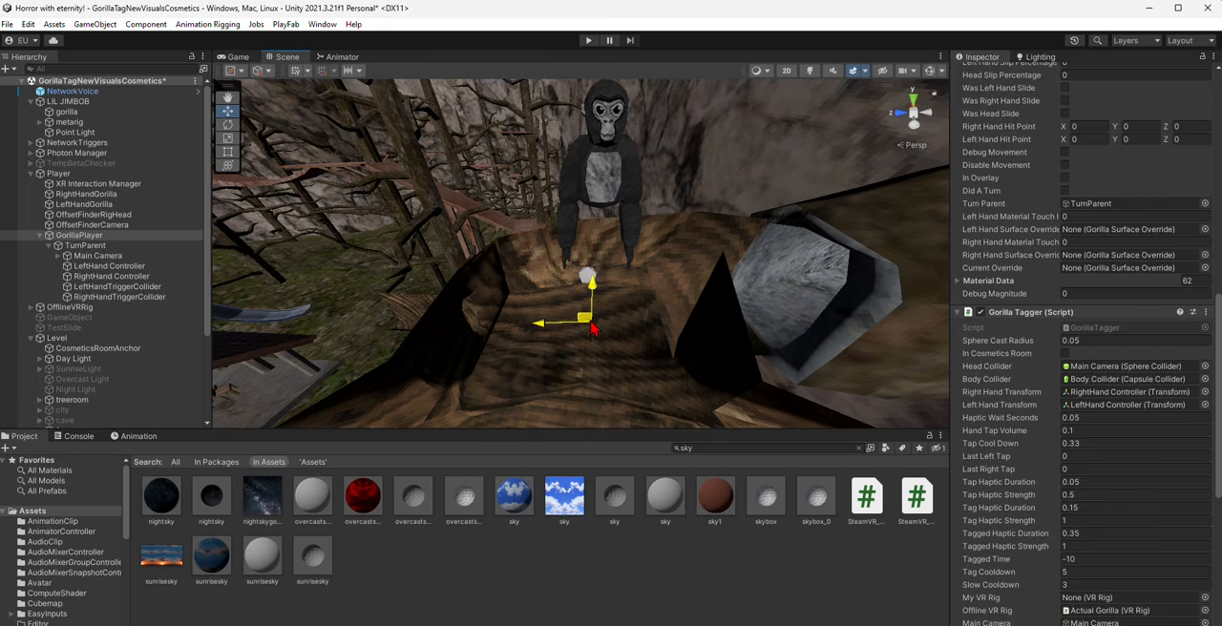
pyautogui.click(244, 59)
pyautogui.click(290, 61)
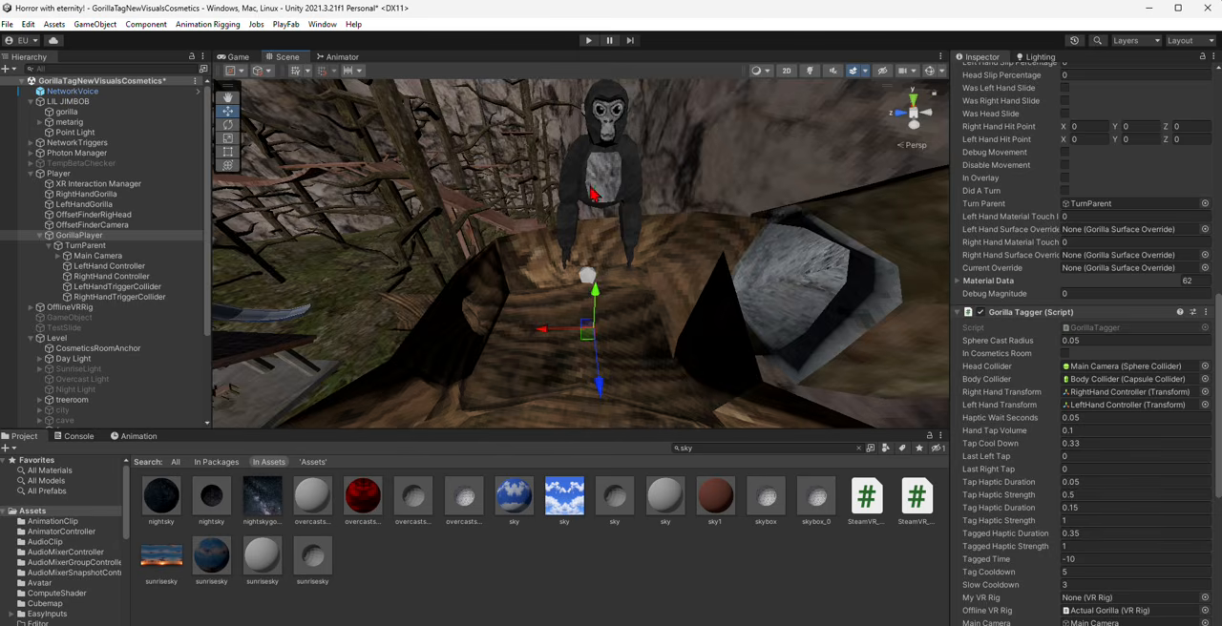
# - Select the Message of the Day wall monitor in the tree room and focus the view on it
pyautogui.moveTo(590, 187); pyautogui.dragTo(752, 119, button='right')
pyautogui.moveTo(611, 215); pyautogui.dragTo(580, 244, button='right')
pyautogui.click(586, 248)
pyautogui.press('f')
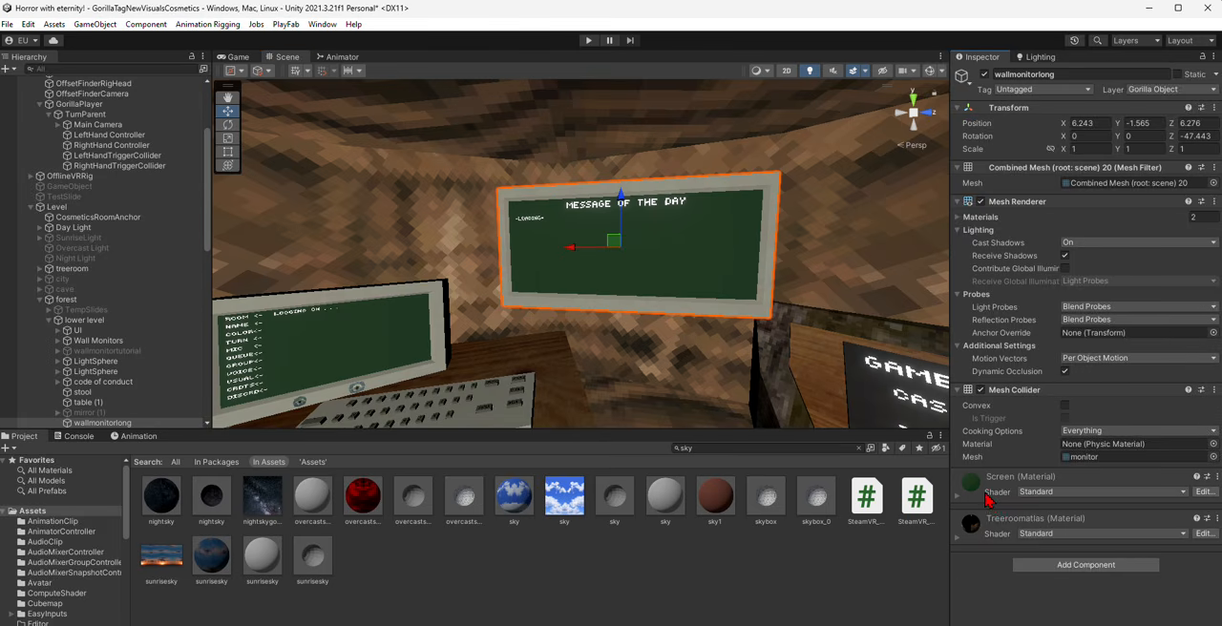
# - Set the emission colour of the wall monitor's Screen material to a bright blue-violet, about RGB 50, 0, 255
pyautogui.click(989, 497)
pyautogui.scroll(-3, 1088, 516)
pyautogui.click(1084, 566)
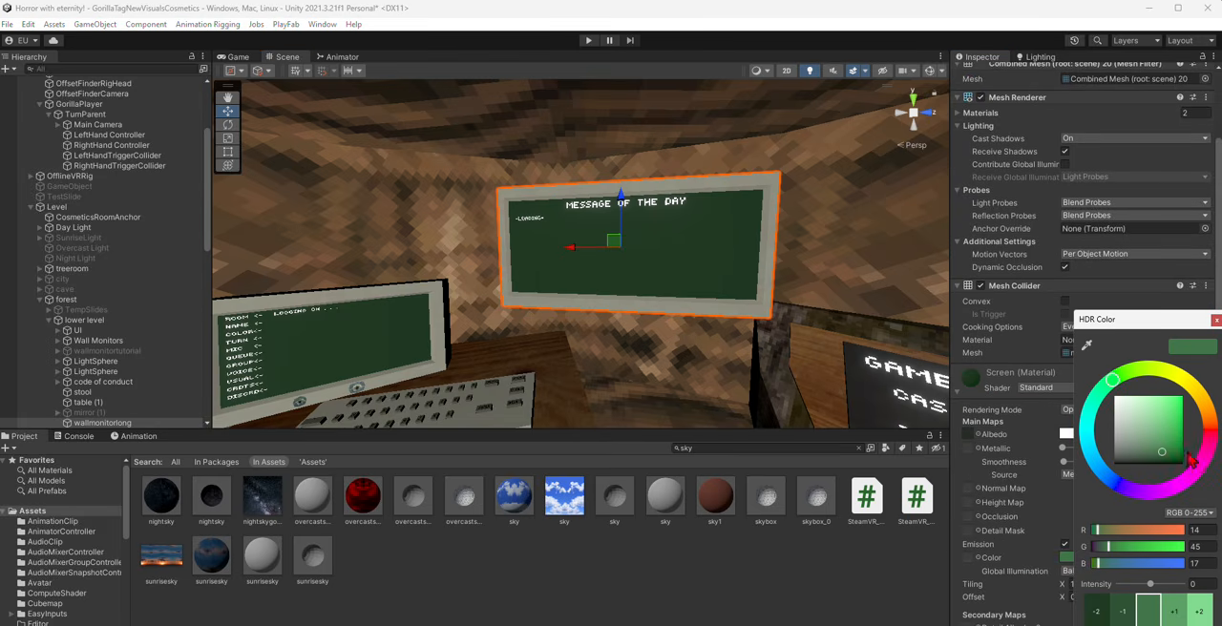
pyautogui.click(1210, 429)
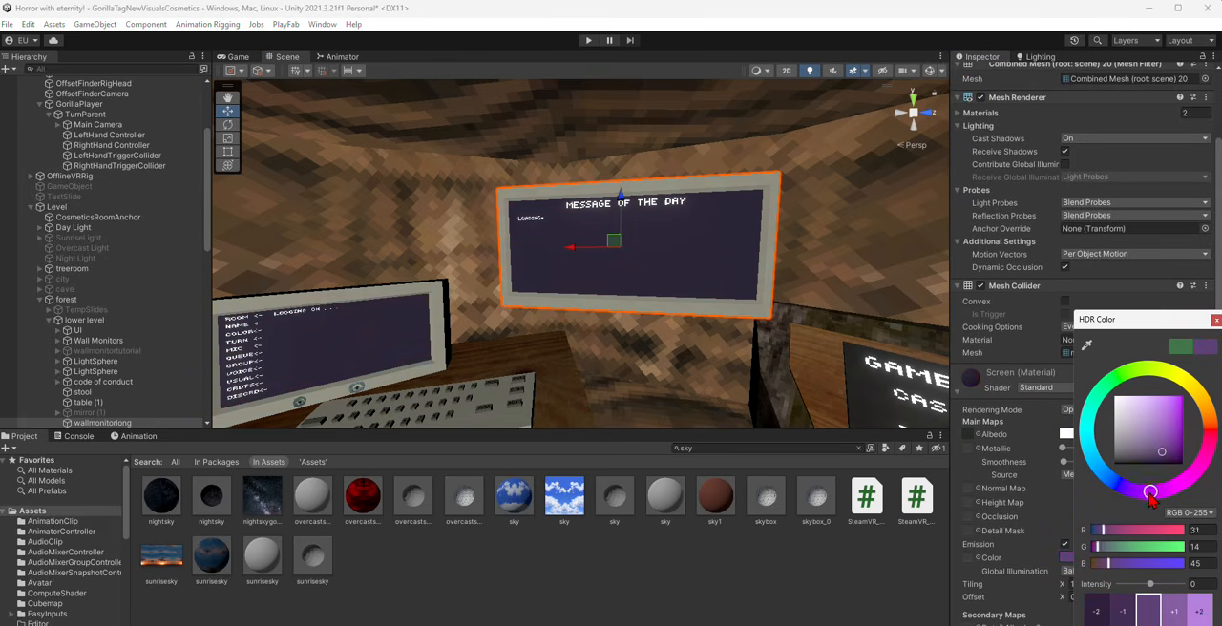
pyautogui.moveTo(809, 378); pyautogui.dragTo(825, 408, button='right')
pyautogui.click(1108, 558)
pyautogui.moveTo(1152, 418)
pyautogui.mouseDown()
pyautogui.moveTo(1184, 407)
pyautogui.moveTo(1208, 369)
pyautogui.mouseUp()
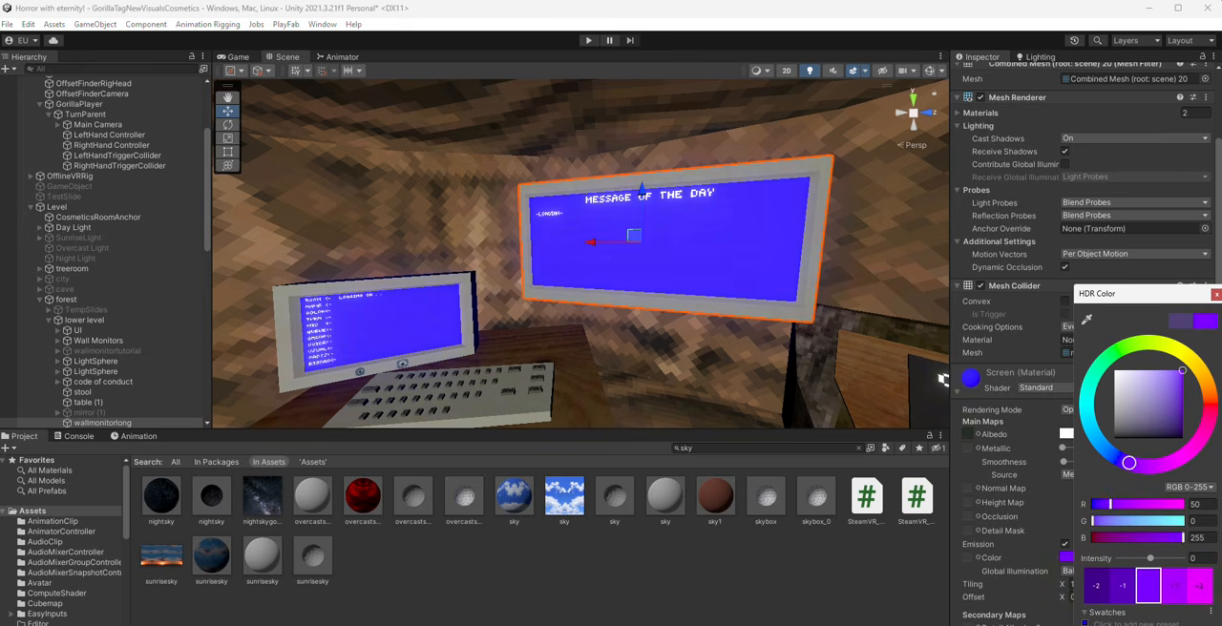
# - Search the project assets for "red" and select the screenRed material
pyautogui.moveTo(677, 260)
pyautogui.mouseDown(button='right')
pyautogui.moveTo(253, 290)
pyautogui.moveTo(581, 288)
pyautogui.moveTo(702, 304)
pyautogui.moveTo(767, 273)
pyautogui.moveTo(753, 290)
pyautogui.moveTo(740, 414)
pyautogui.mouseUp(button='right')
pyautogui.press('s')
pyautogui.click(722, 447)
pyautogui.write('red')
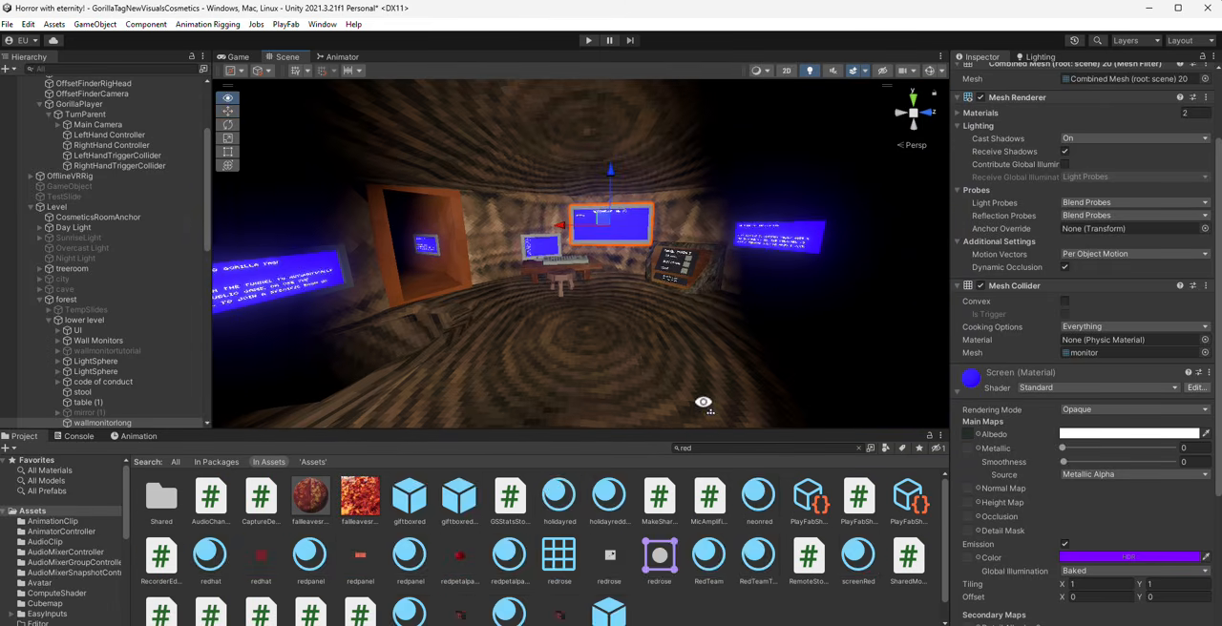
pyautogui.scroll(-1, 306, 595)
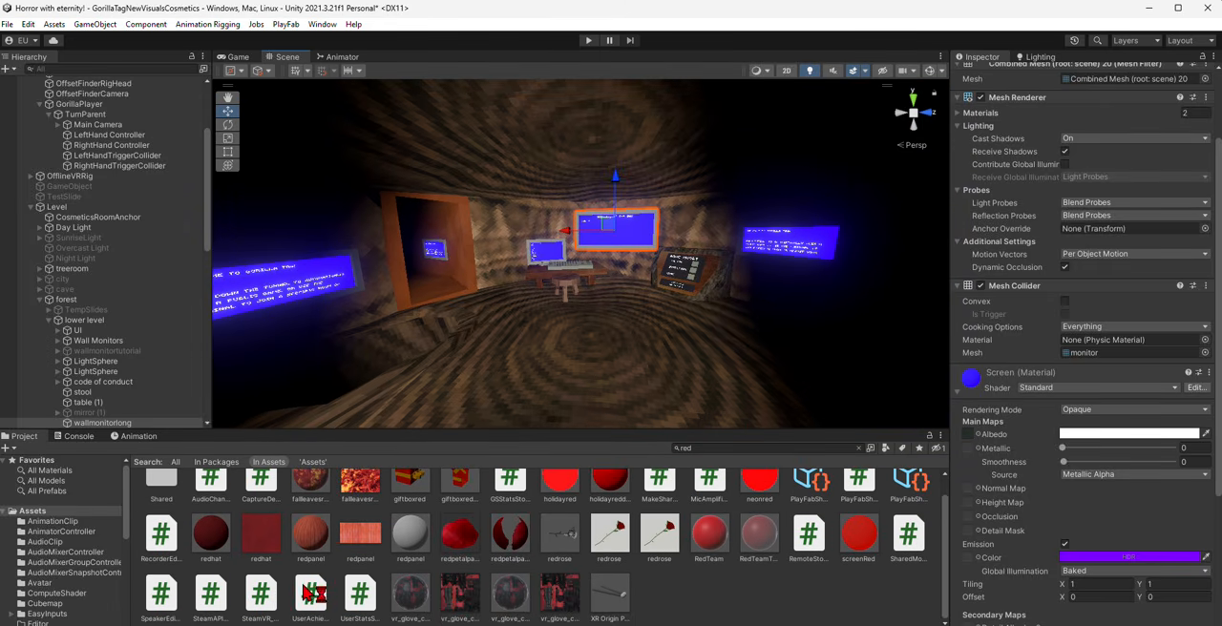
pyautogui.click(859, 534)
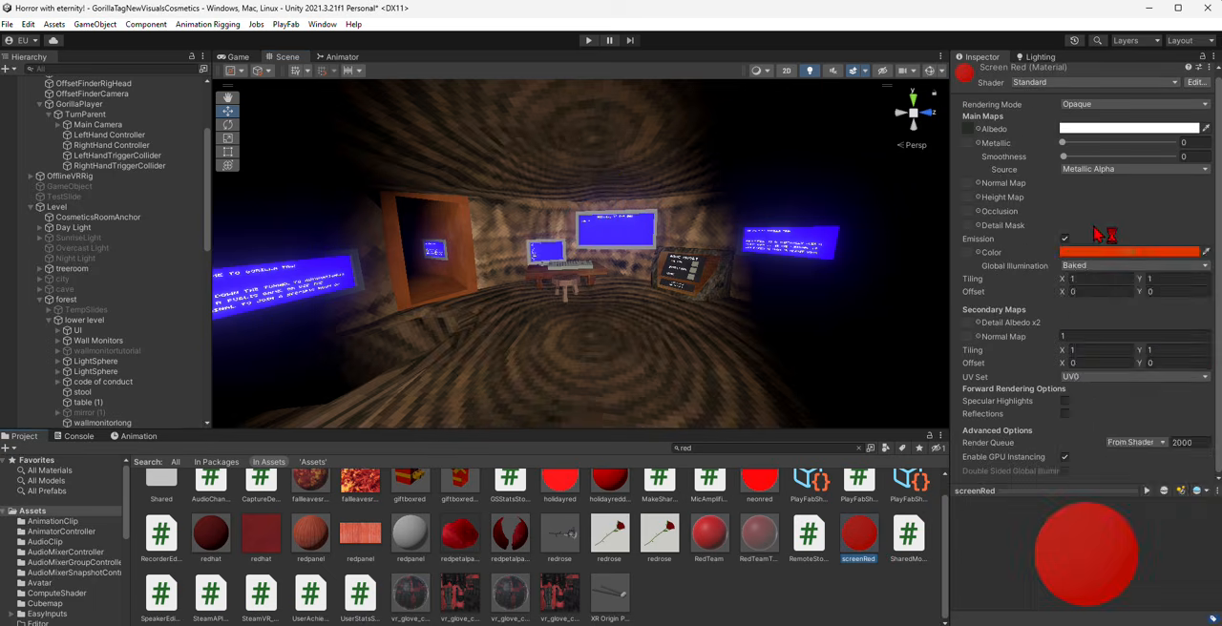
# - Change the screenRed material's emission colour to bright red and deselect the material
pyautogui.click(1127, 252)
pyautogui.moveTo(1210, 355); pyautogui.dragTo(1217, 380)
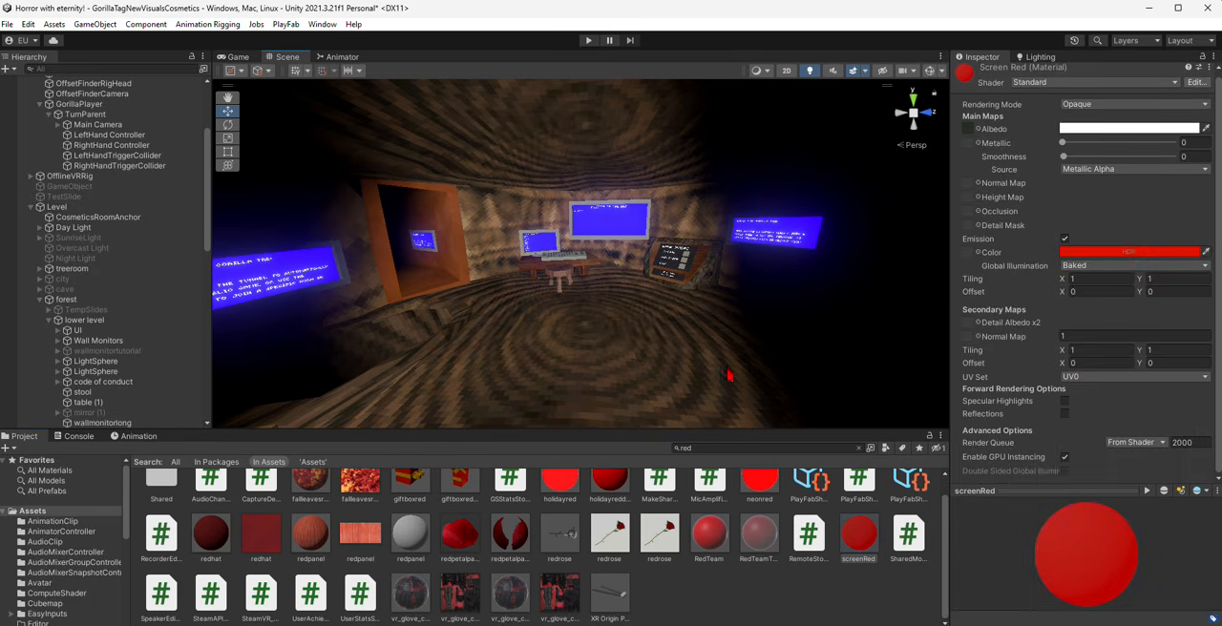
pyautogui.click(844, 592)
# - Search the assets for "scree" and check the emission colour values of the blue screen material
pyautogui.click(745, 448)
pyautogui.write('scree')
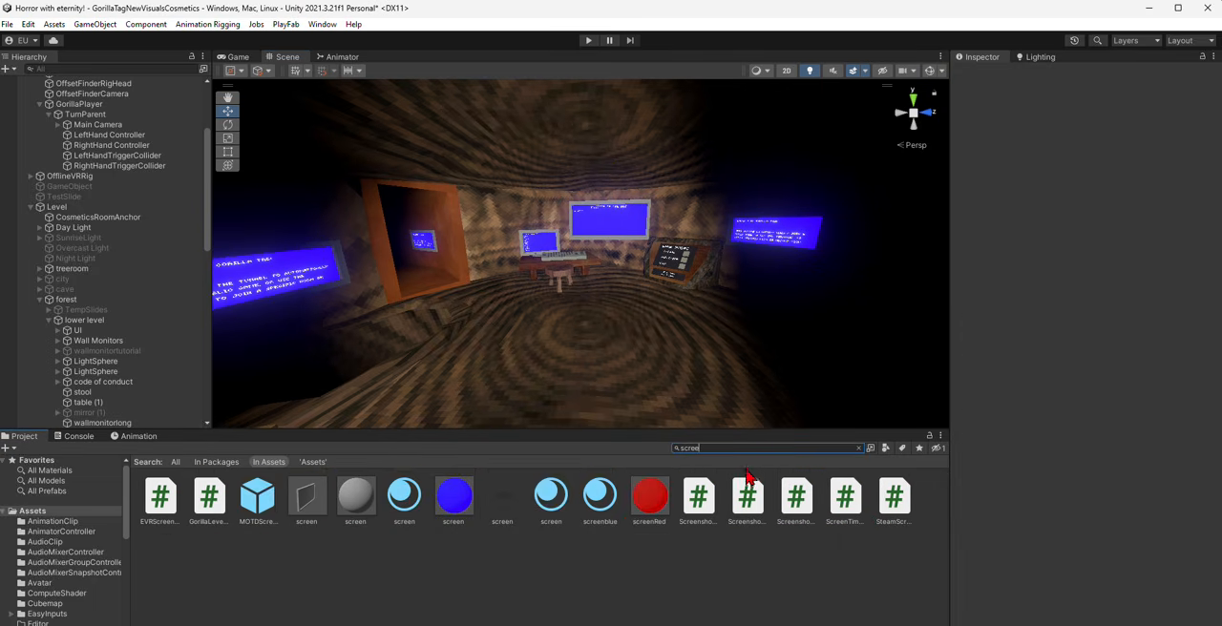
pyautogui.click(453, 496)
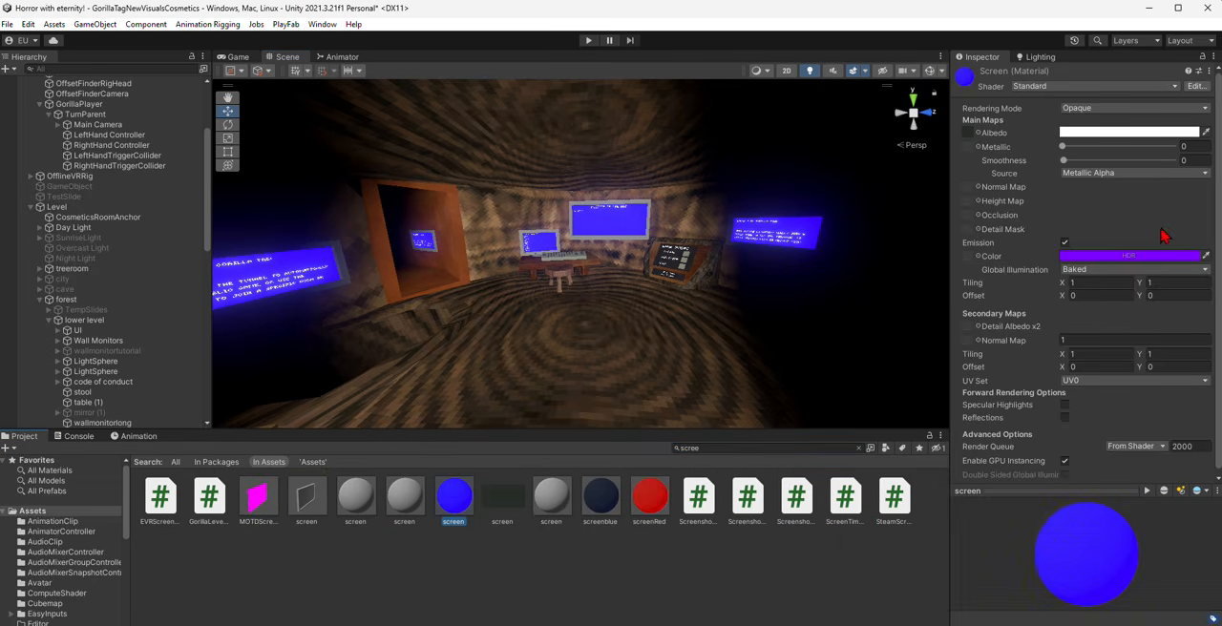
pyautogui.click(1106, 256)
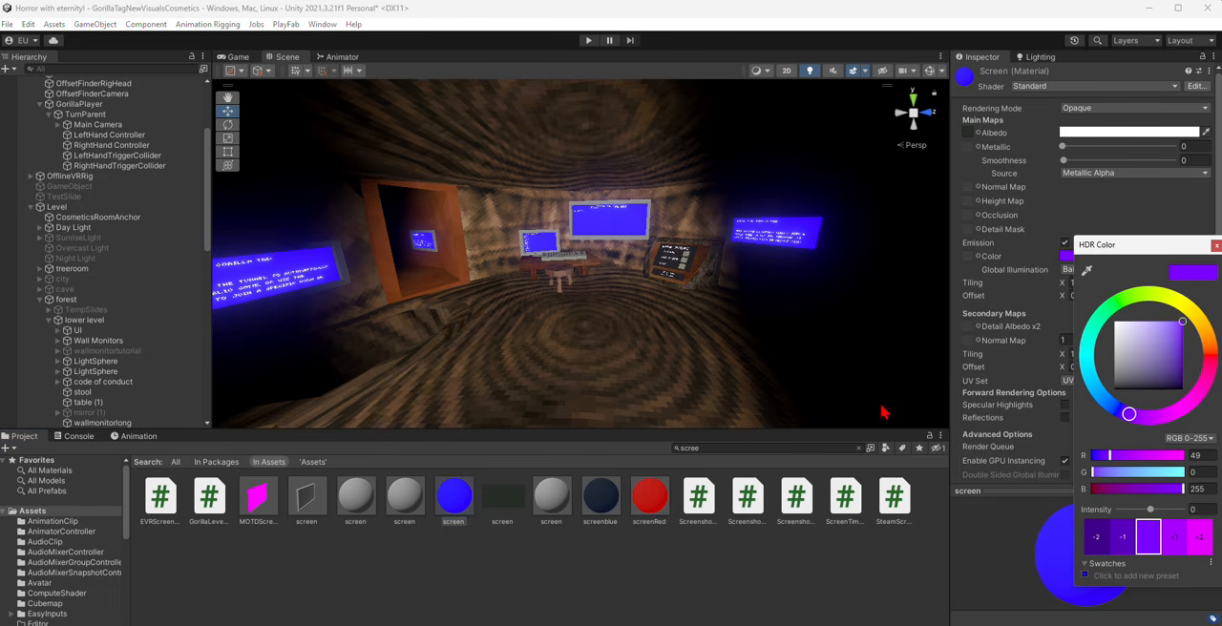
pyautogui.moveTo(665, 366); pyautogui.dragTo(664, 366, button='right')
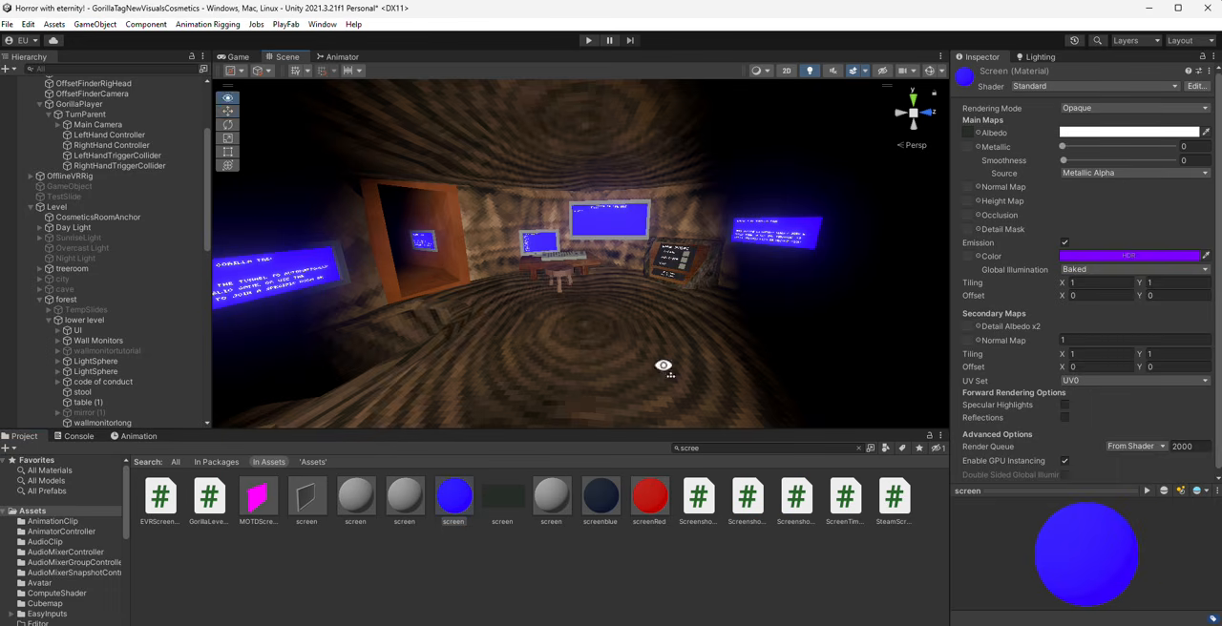
# - Set the screenRed material's emission colour to RGB 49, 0, 255 and deselect the material
pyautogui.click(1127, 256)
pyautogui.click(1205, 460)
pyautogui.write('40')
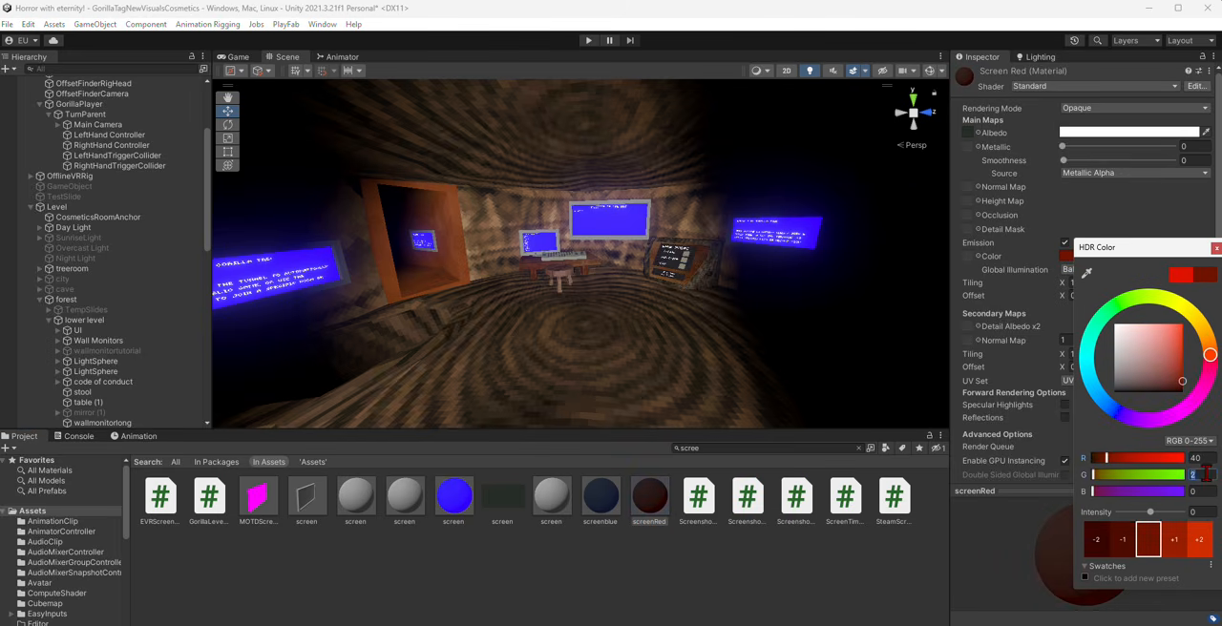
pyautogui.write('8')
pyautogui.write('0')
pyautogui.click(1205, 461)
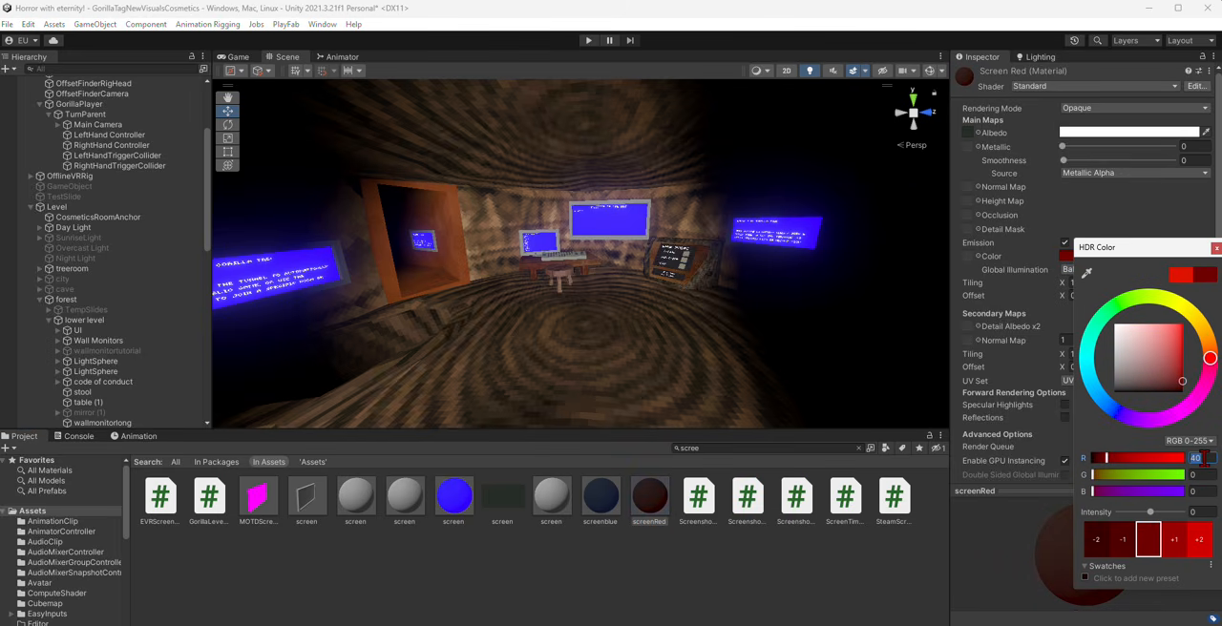
pyautogui.write('49')
pyautogui.press('Tab')
pyautogui.press('Tab')
pyautogui.write('255')
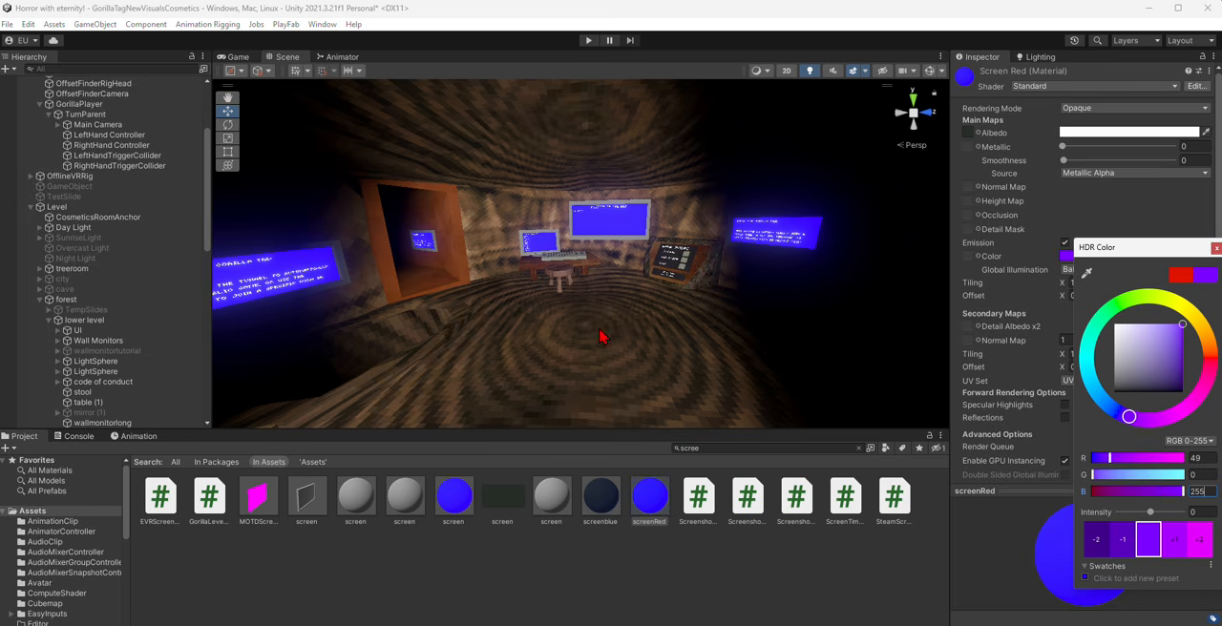
pyautogui.click(616, 441)
pyautogui.click(644, 576)
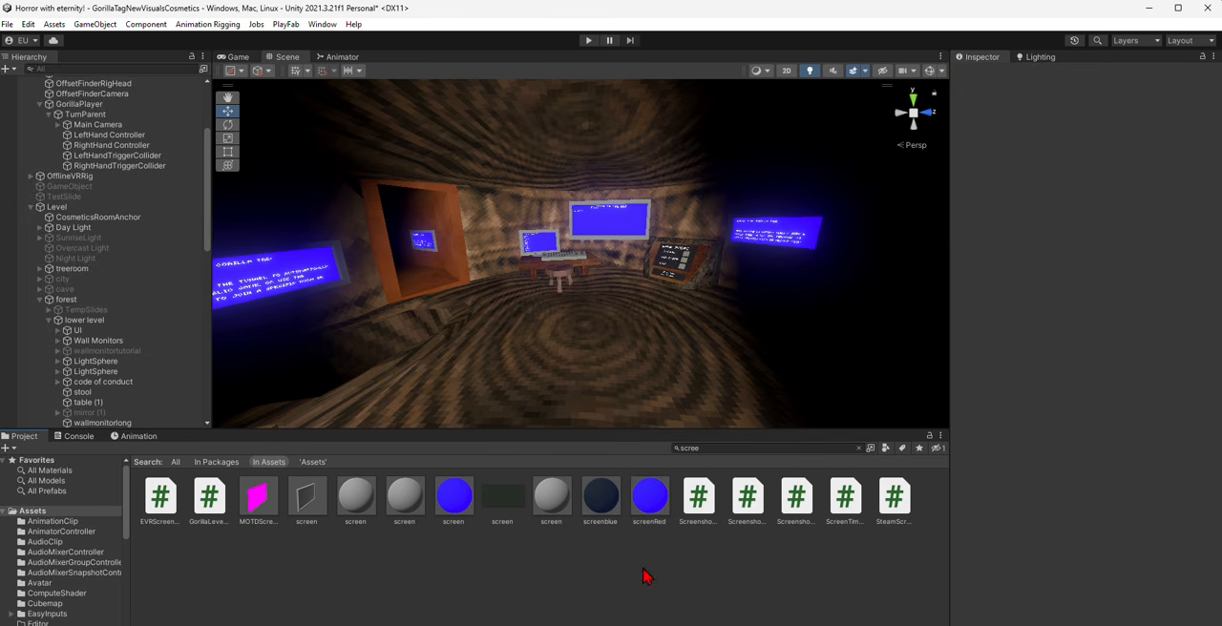
# - Turn off scene lighting in the Scene view and select the forest object outside the tree room
pyautogui.press('w')
pyautogui.moveTo(600, 395); pyautogui.dragTo(346, 285, button='right')
pyautogui.press('w')
pyautogui.press('s')
pyautogui.press('s')
pyautogui.moveTo(608, 281); pyautogui.dragTo(497, 236, button='right')
pyautogui.press('s')
pyautogui.press('w')
pyautogui.press('s')
pyautogui.click(810, 72)
pyautogui.press('w')
pyautogui.click(638, 327)
# - Look over the forest map's rock walls, trees, wooden panels and campground building
pyautogui.press('w')
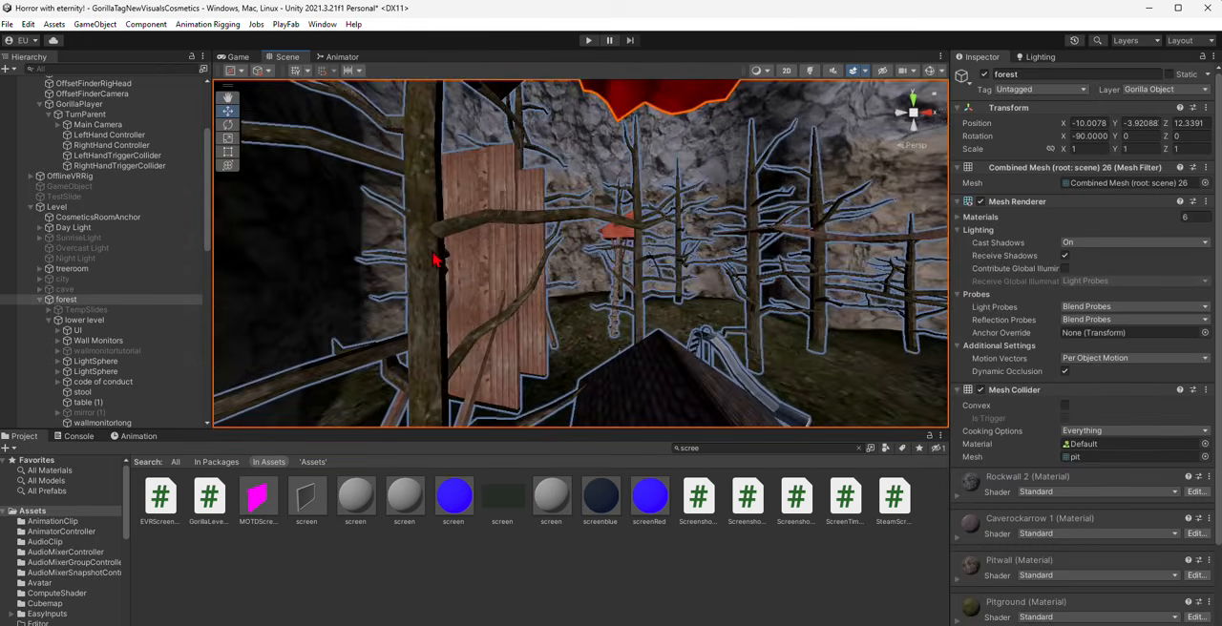
pyautogui.click(436, 263)
pyautogui.press('w')
pyautogui.moveTo(436, 263); pyautogui.dragTo(449, 355, button='right')
pyautogui.press('s')
pyautogui.click(518, 369)
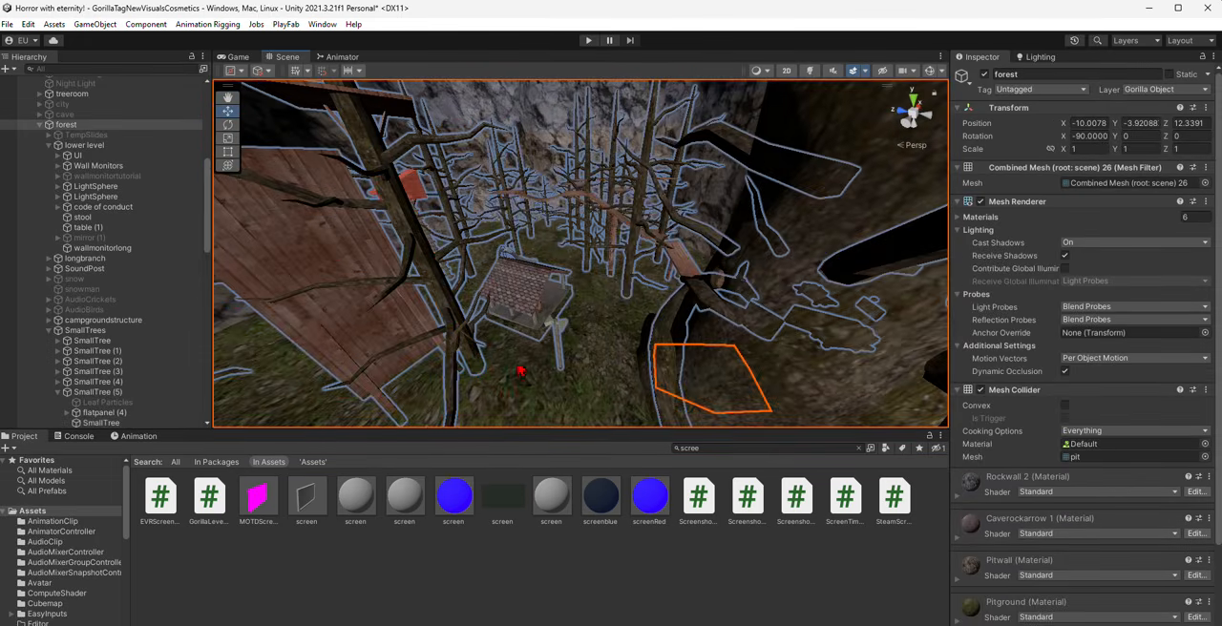
pyautogui.moveTo(519, 370); pyautogui.dragTo(427, 319, button='right')
pyautogui.press('w')
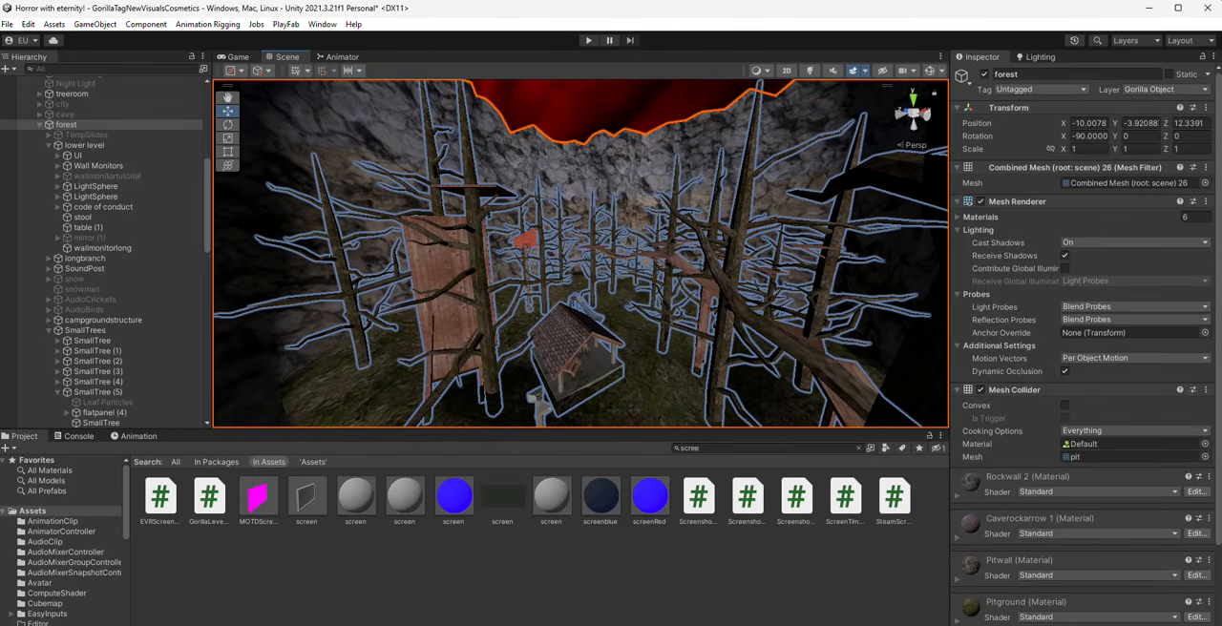
# - Show the root Assets folder without a search filter and disable the forest object's Mesh Renderer
pyautogui.click(45, 542)
pyautogui.click(33, 510)
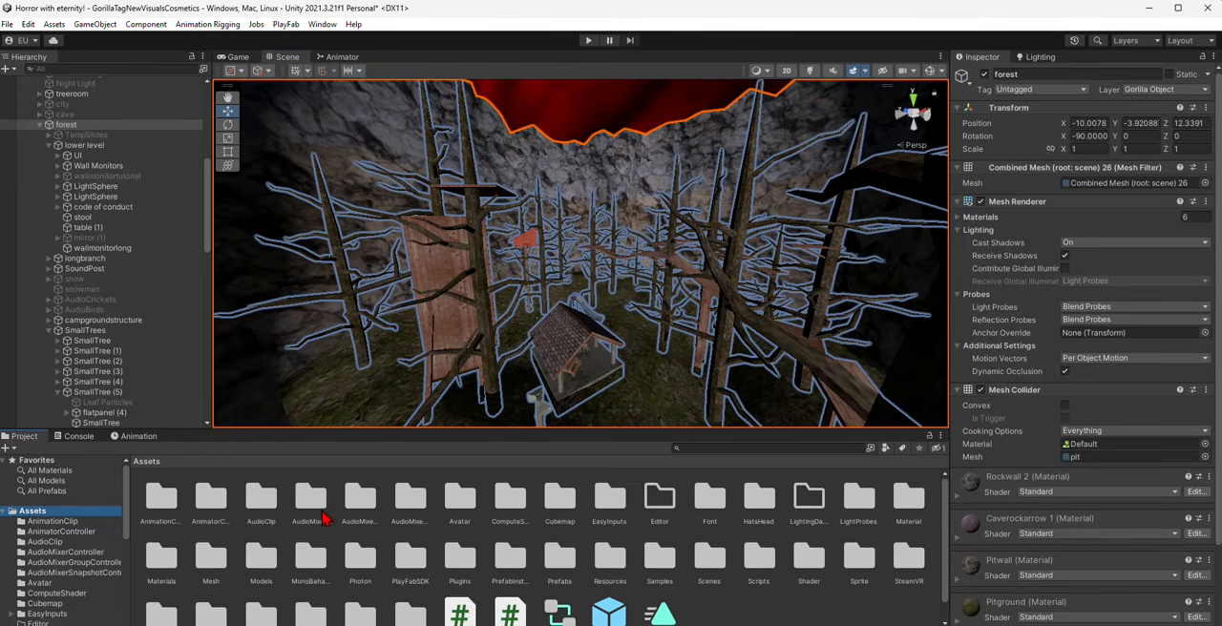
pyautogui.scroll(-1, 327, 518)
pyautogui.moveTo(543, 152); pyautogui.dragTo(587, 287, button='right')
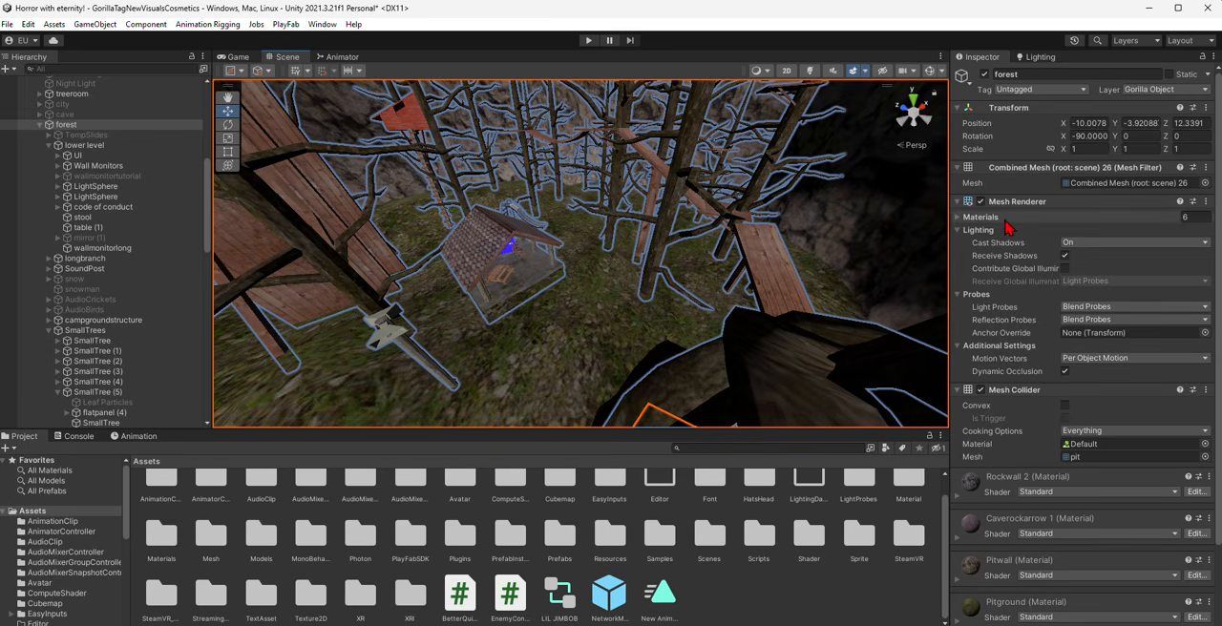
pyautogui.click(981, 201)
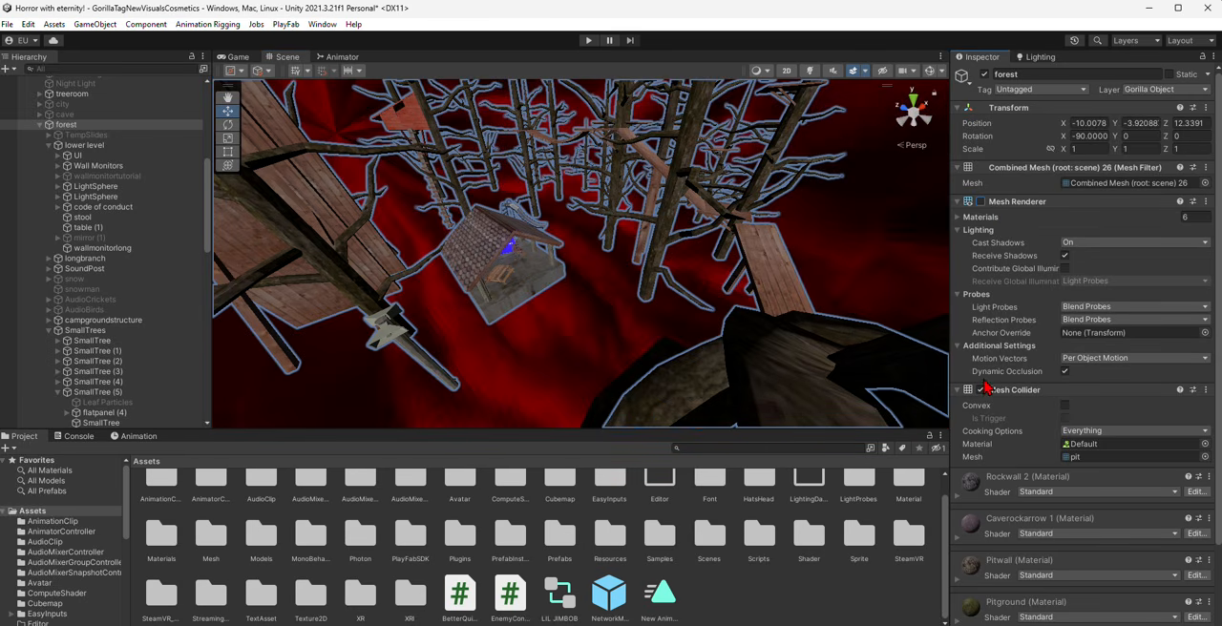
# - Select the speakerpole beside the campground building and locate its pole mesh among the project assets
pyautogui.moveTo(511, 264); pyautogui.dragTo(587, 353, button='right')
pyautogui.click(574, 276)
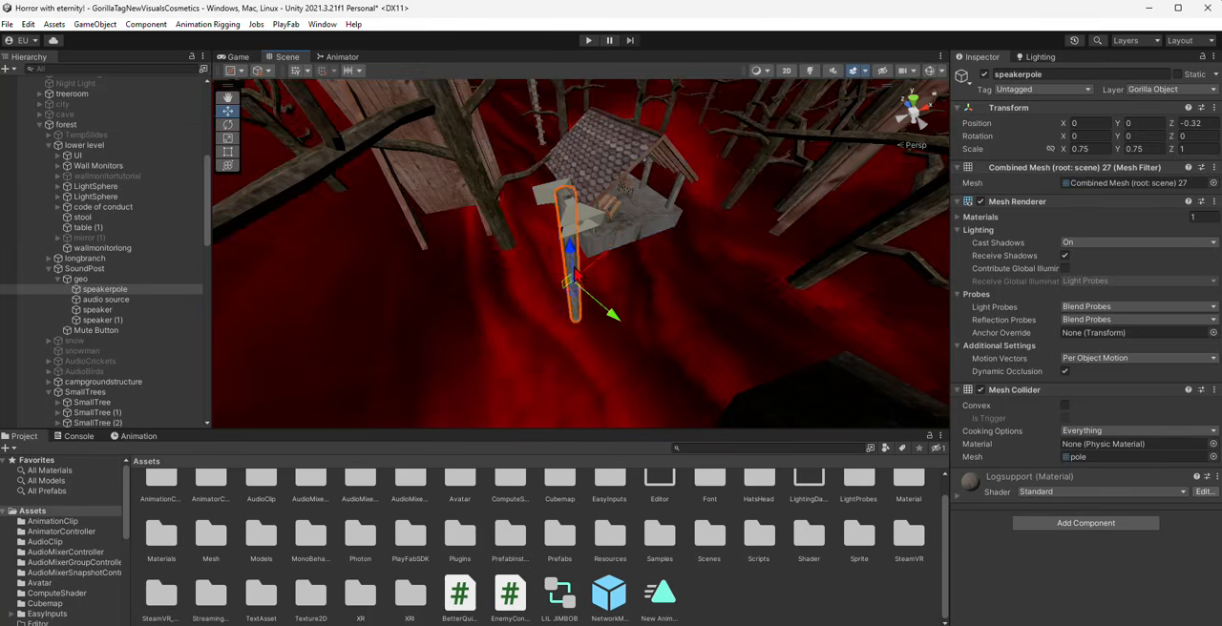
pyautogui.moveTo(574, 276); pyautogui.dragTo(535, 306, button='right')
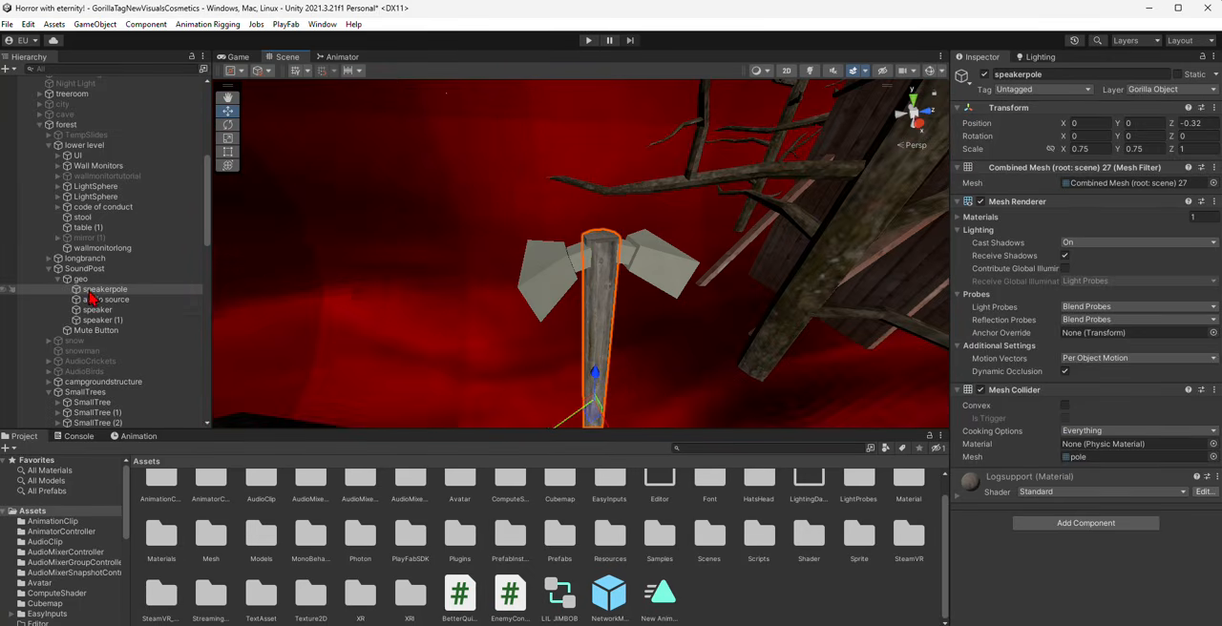
pyautogui.moveTo(305, 285); pyautogui.dragTo(544, 232, button='right')
pyautogui.press('s')
pyautogui.click(1142, 458)
pyautogui.moveTo(742, 343); pyautogui.dragTo(743, 344, button='right')
pyautogui.press('s')
pyautogui.press('d')
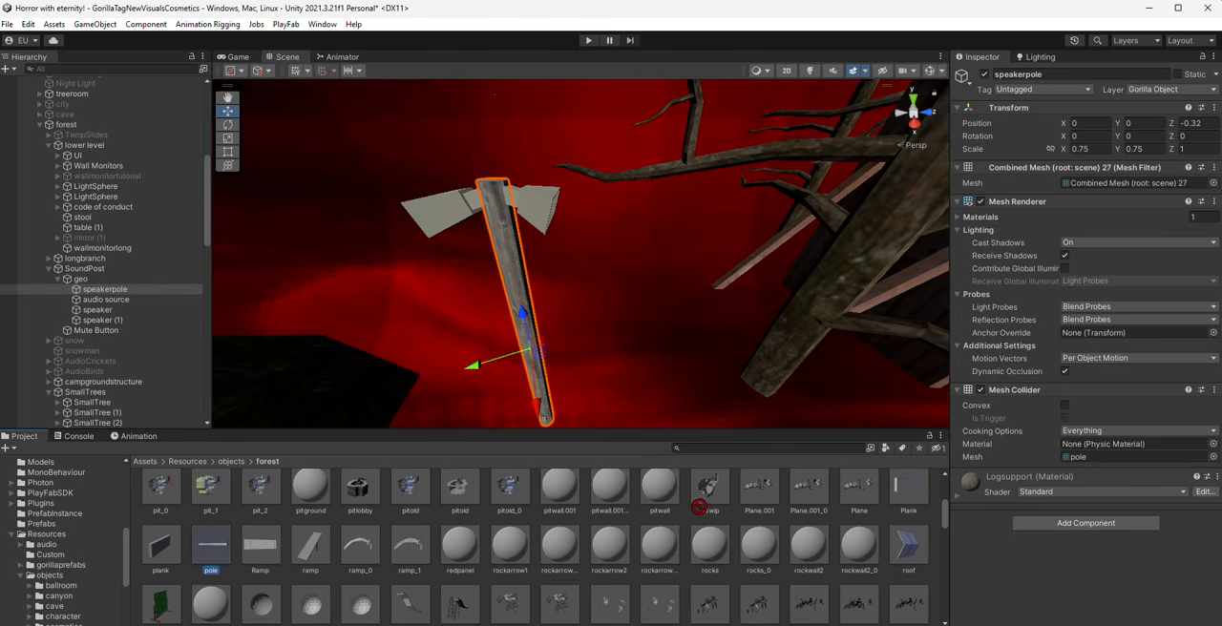
pyautogui.moveTo(700, 507); pyautogui.dragTo(1098, 184)
# - Select the speakers on the post and locate their mesh in the forest assets folder
pyautogui.click(548, 194)
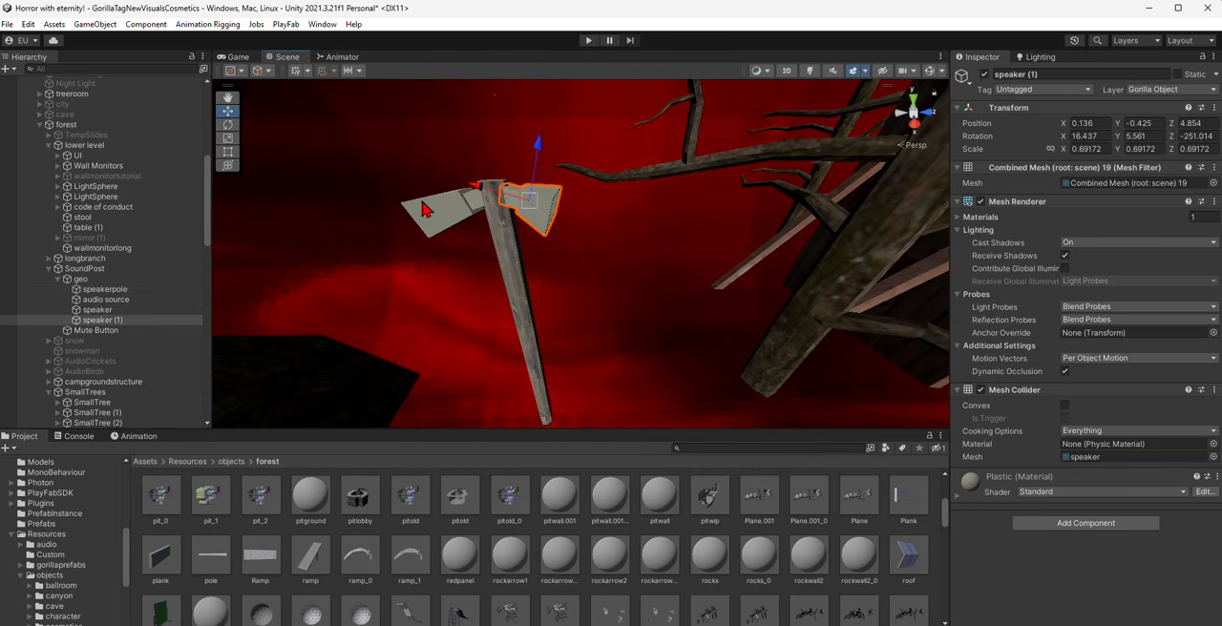
pyautogui.keyDown('shift'); pyautogui.click(428, 207); pyautogui.keyUp('shift')
pyautogui.click(1125, 456)
pyautogui.moveTo(615, 564); pyautogui.dragTo(1098, 183)
# - Delete the whole SoundPost object, including its pole, speakers and mute button, from the forest group
pyautogui.click(84, 270)
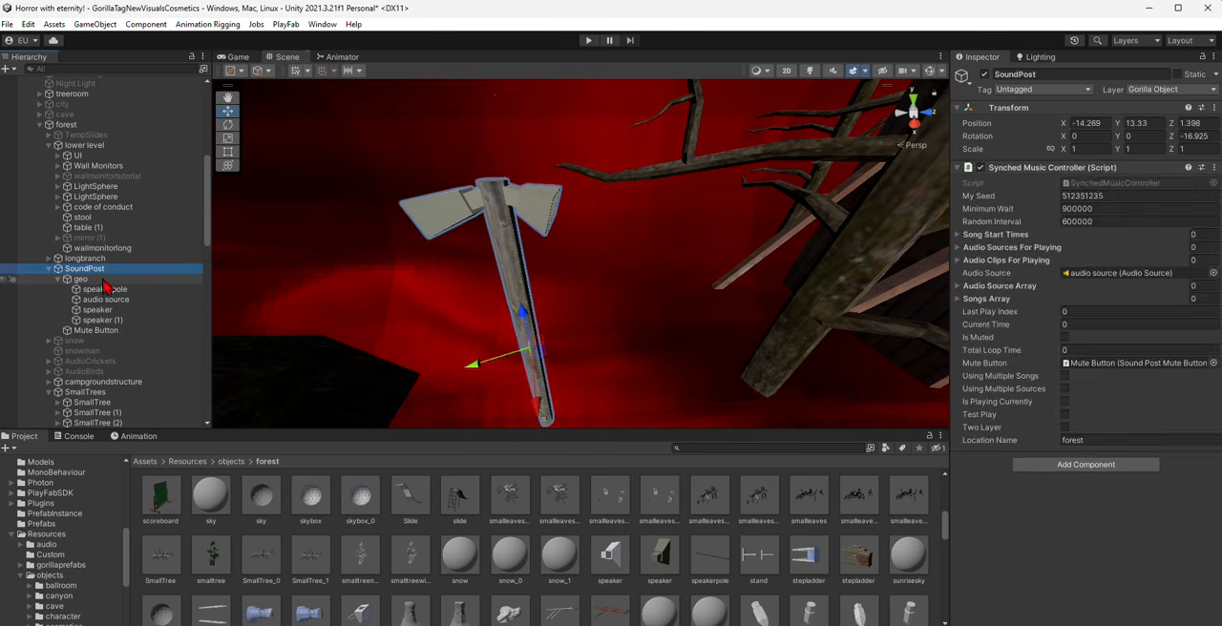
pyautogui.click(81, 279)
pyautogui.moveTo(561, 355); pyautogui.dragTo(556, 353, button='right')
pyautogui.moveTo(540, 345); pyautogui.dragTo(503, 300)
pyautogui.hotkey('ctrl', 'z')
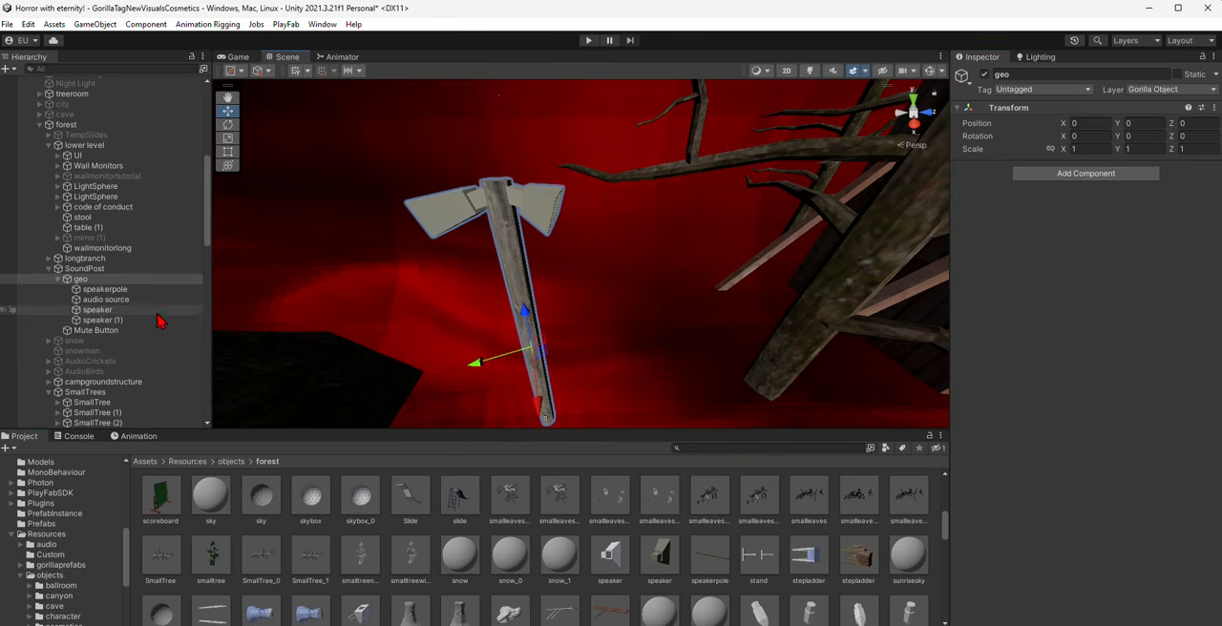
pyautogui.hotkey('ctrl', 'z')
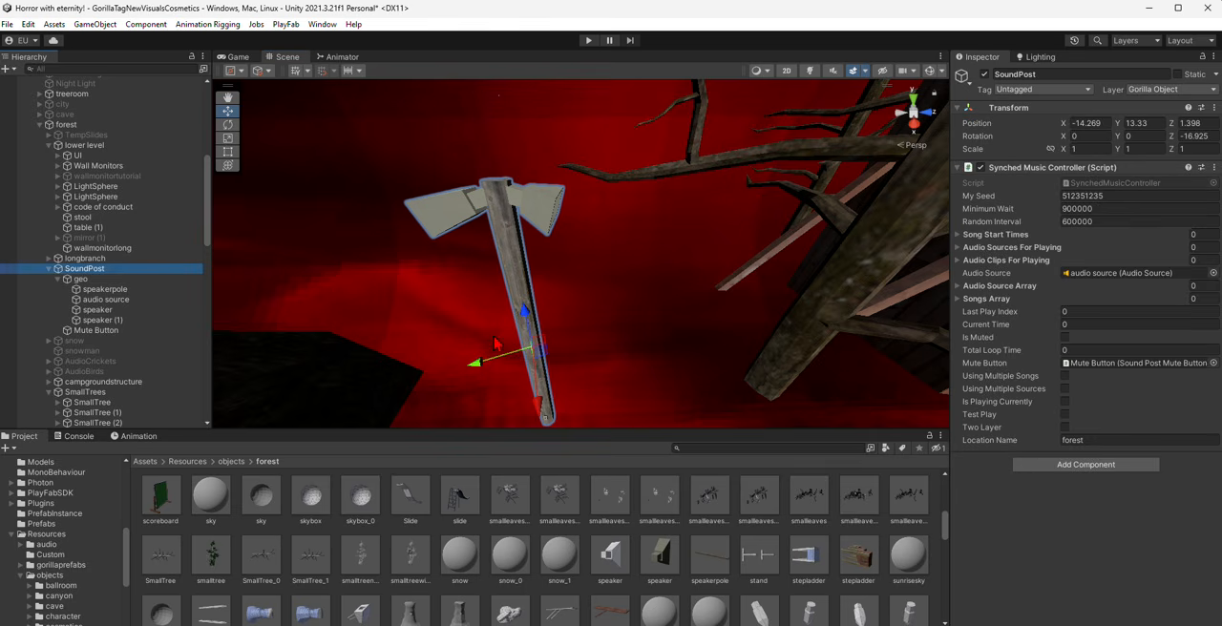
pyautogui.moveTo(541, 345); pyautogui.dragTo(502, 326)
pyautogui.hotkey('ctrl', 'z')
pyautogui.press('s')
pyautogui.moveTo(497, 315); pyautogui.dragTo(565, 334, button='right')
pyautogui.press('Delete')
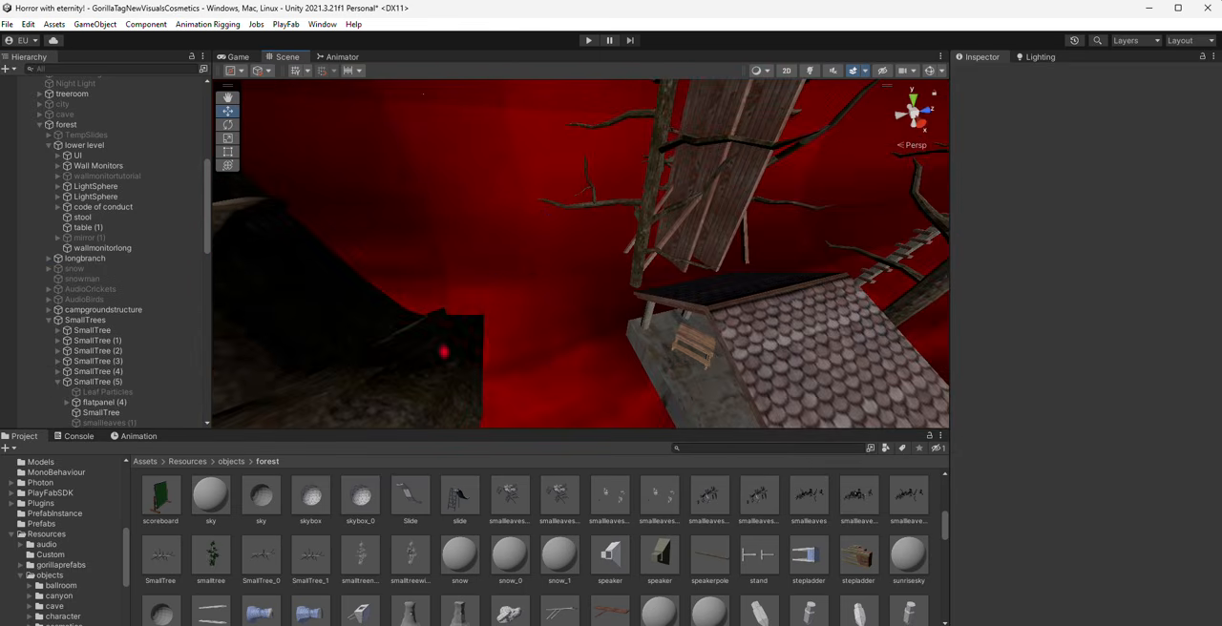
# - Delete the SmallTrees group with all of its SmallTree objects from the forest
pyautogui.moveTo(534, 276); pyautogui.dragTo(691, 180, button='right')
pyautogui.click(600, 208)
pyautogui.click(82, 383)
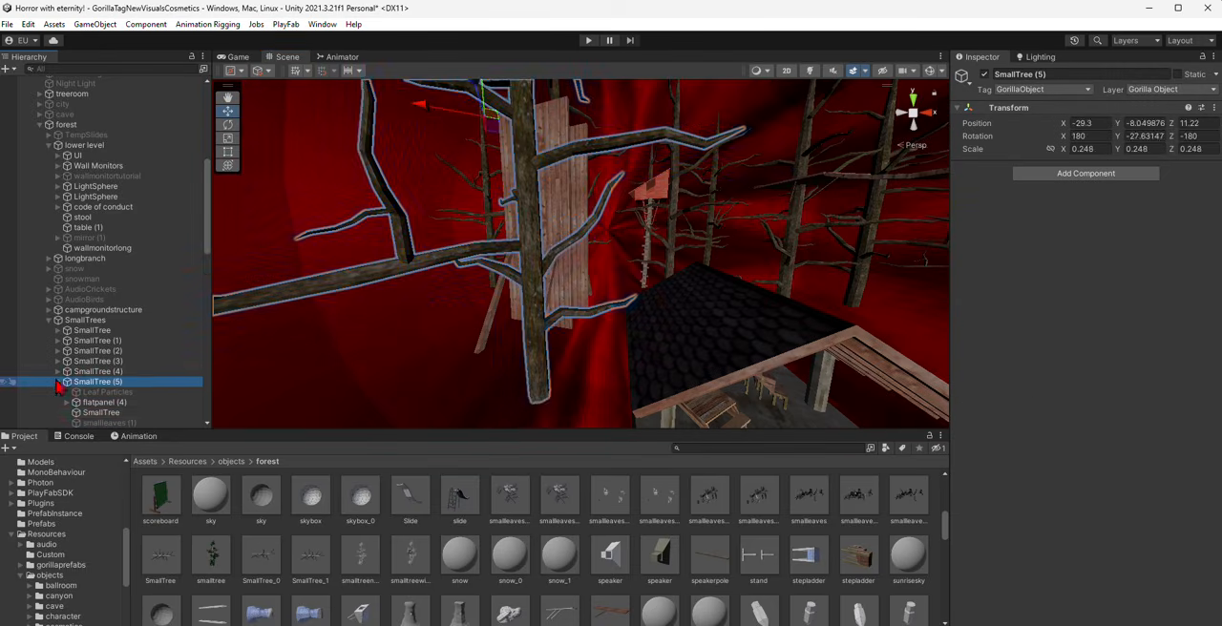
pyautogui.click(58, 383)
pyautogui.click(90, 342)
pyautogui.click(92, 331)
pyautogui.scroll(-5, 86, 343)
pyautogui.keyDown('shift'); pyautogui.click(89, 350); pyautogui.keyUp('shift')
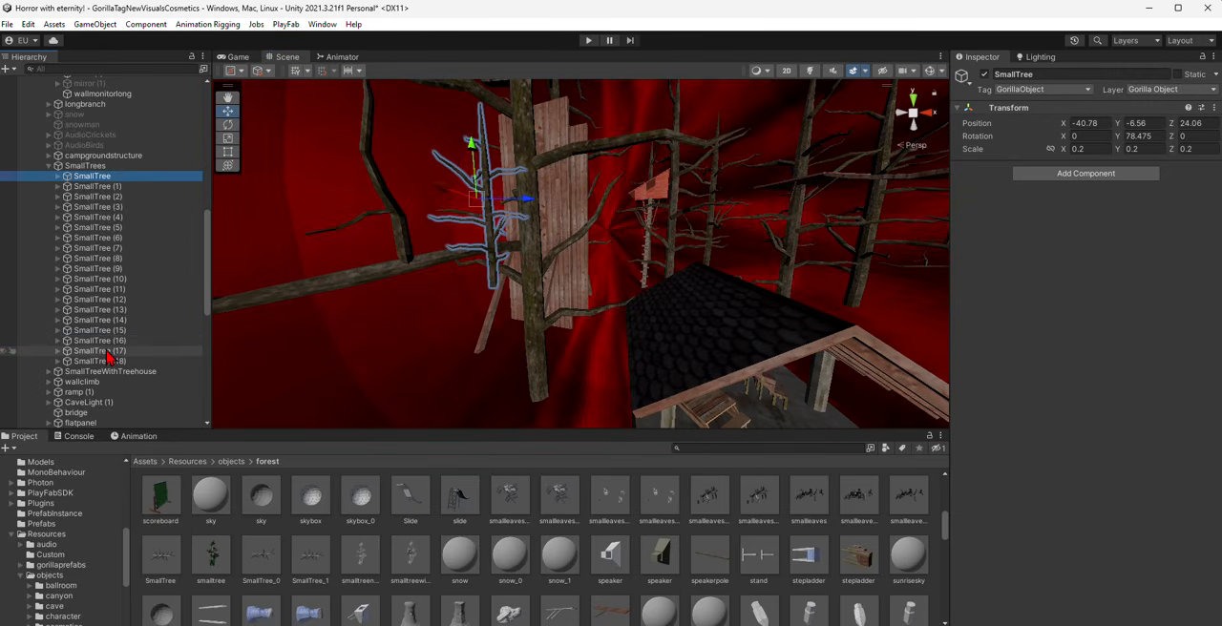
pyautogui.rightClick(100, 353)
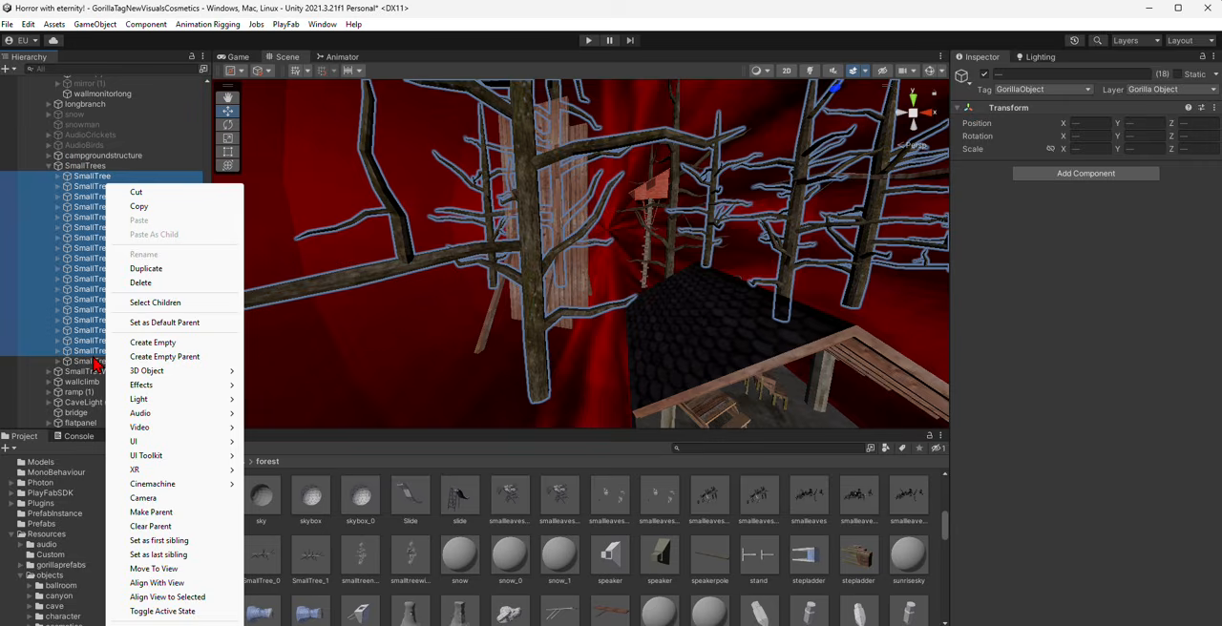
pyautogui.click(94, 355)
pyautogui.click(93, 364)
pyautogui.click(109, 169)
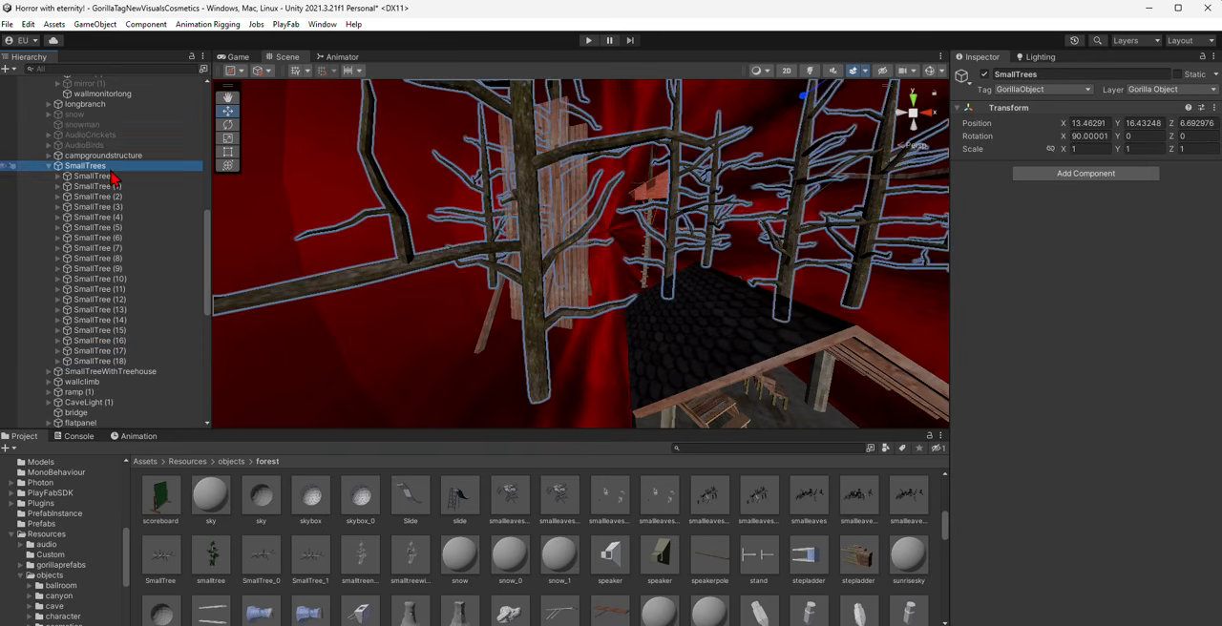
pyautogui.press('Delete')
# - Delete the ladder, tree and treehouse belonging to the SmallTreeWithTreehouse group
pyautogui.press('s')
pyautogui.moveTo(714, 363); pyautogui.dragTo(668, 251, button='right')
pyautogui.click(550, 229)
pyautogui.click(550, 229)
pyautogui.press('Delete')
pyautogui.click(431, 268)
pyautogui.press('Delete')
pyautogui.click(517, 224)
pyautogui.press('Delete')
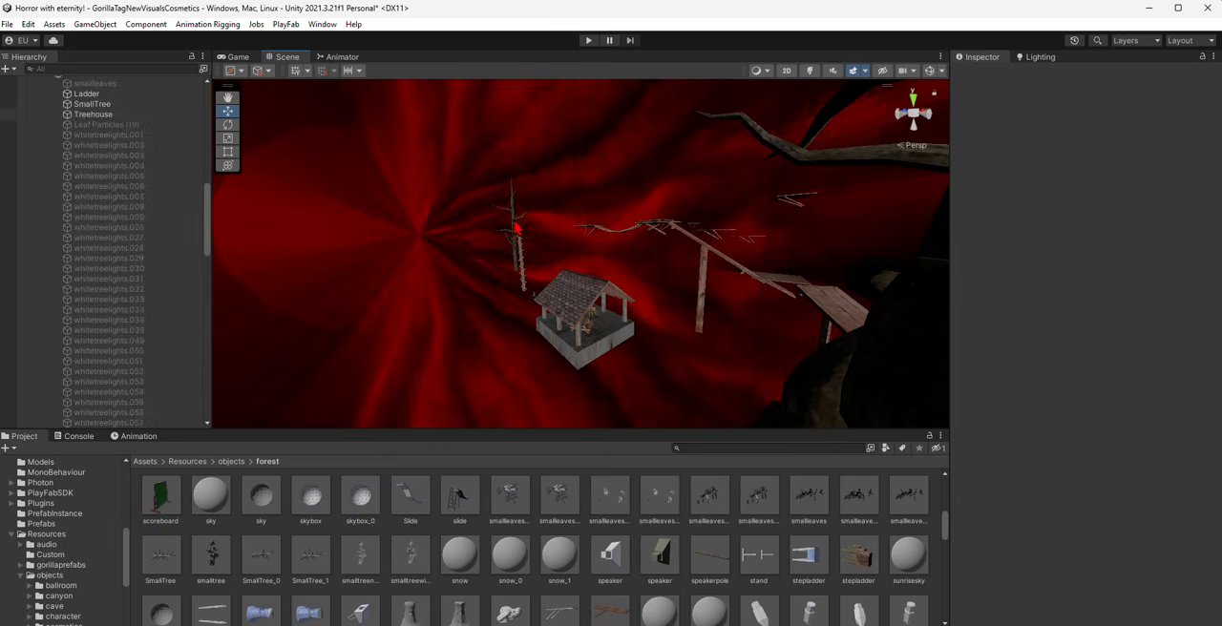
pyautogui.click(516, 229)
pyautogui.press('Delete')
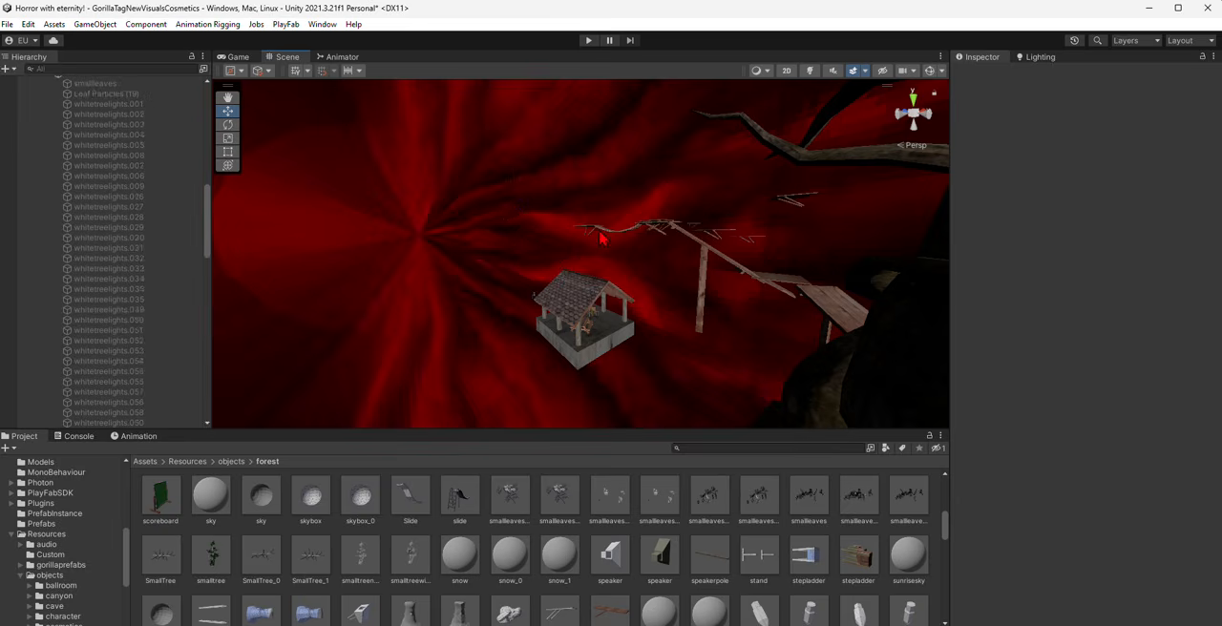
# - Delete the bridge, the flat panels, the slide and both ramps from the forest group
pyautogui.click(604, 239)
pyautogui.click(603, 239)
pyautogui.moveTo(604, 238); pyautogui.dragTo(599, 215, button='right')
pyautogui.press('w')
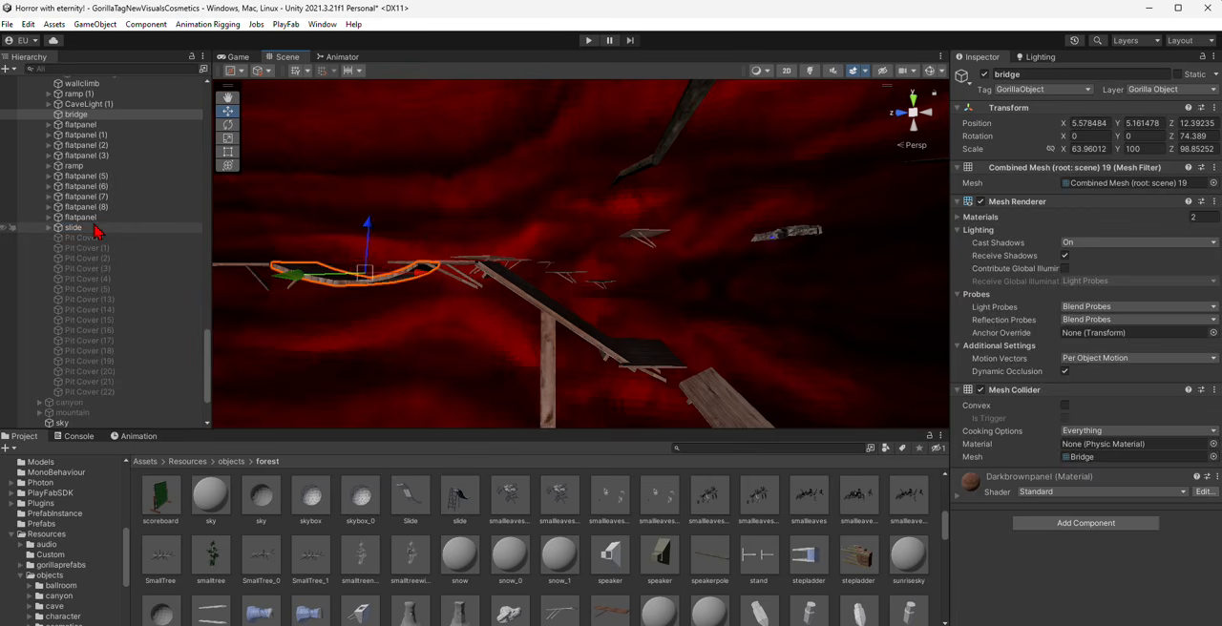
pyautogui.click(92, 227)
pyautogui.keyDown('shift'); pyautogui.click(108, 116); pyautogui.keyUp('shift')
pyautogui.moveTo(554, 296); pyautogui.dragTo(725, 273, button='right')
pyautogui.press('s')
pyautogui.press('Delete')
pyautogui.click(554, 267)
pyautogui.click(76, 135)
pyautogui.press('Delete')
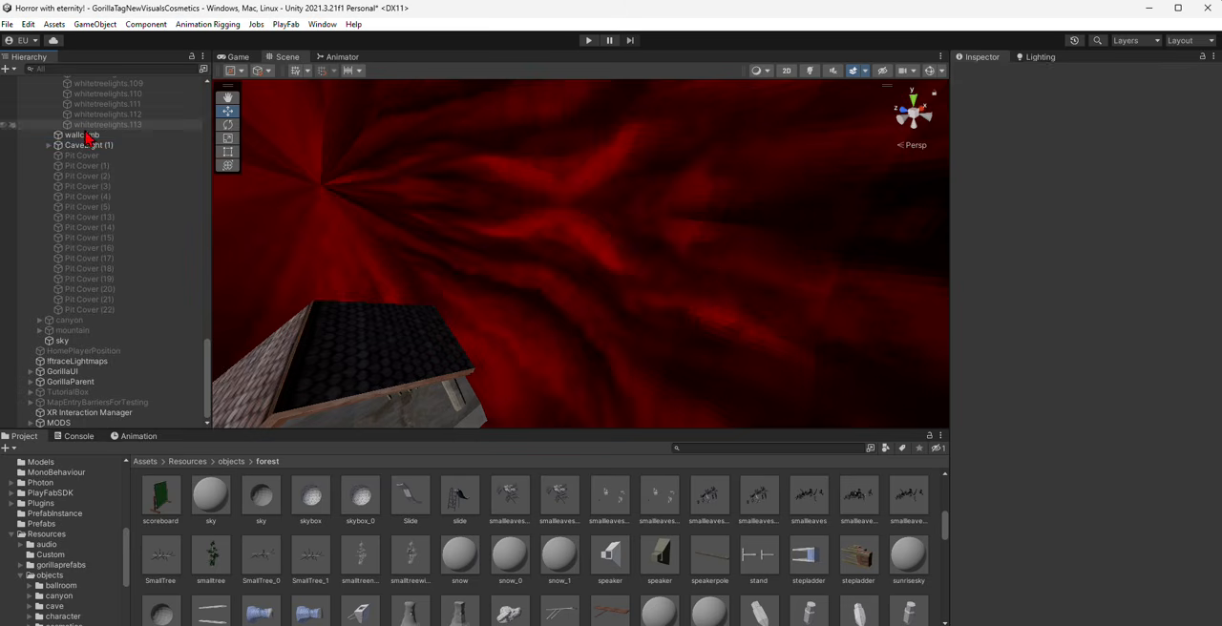
# - Select the wallclimb object, collapse the SmallTreeWithTreehouse group and inspect what remains around the large tree
pyautogui.click(84, 135)
pyautogui.moveTo(315, 172); pyautogui.dragTo(496, 347, button='right')
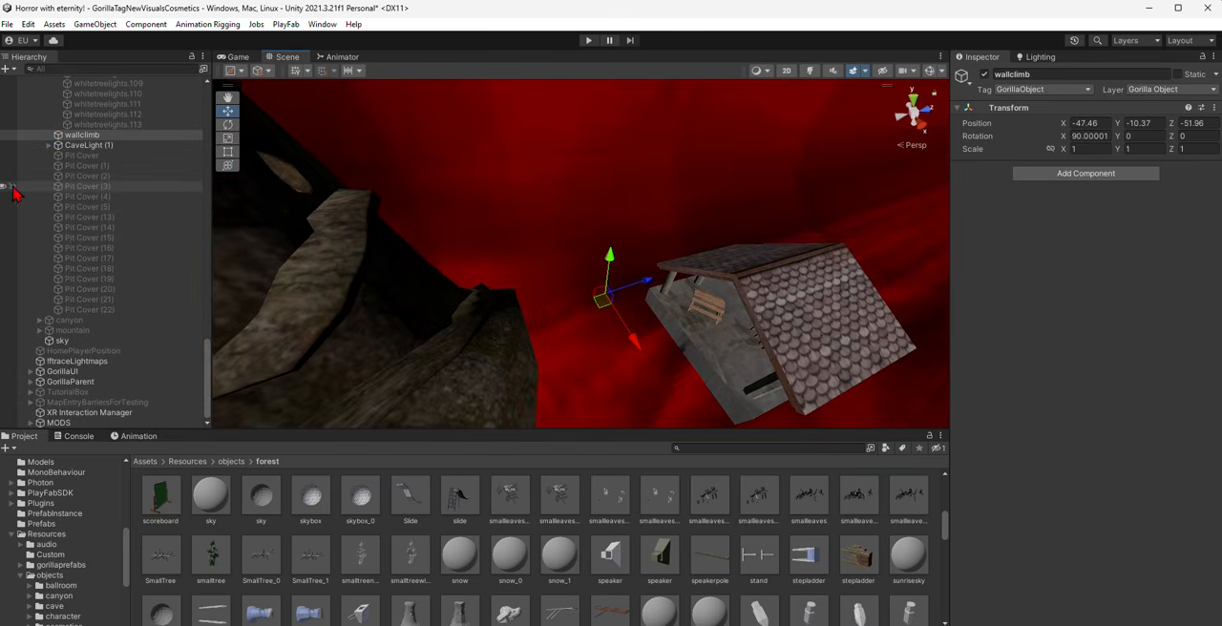
pyautogui.scroll(20, 68, 213)
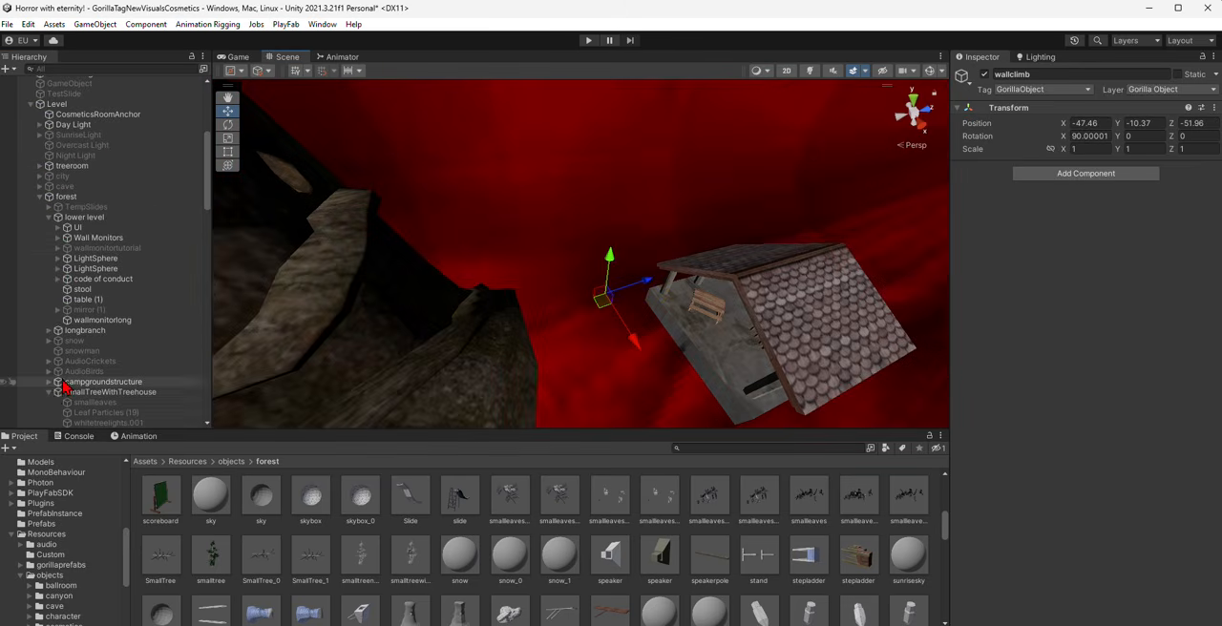
pyautogui.click(50, 392)
pyautogui.moveTo(441, 284); pyautogui.dragTo(408, 268, button='right')
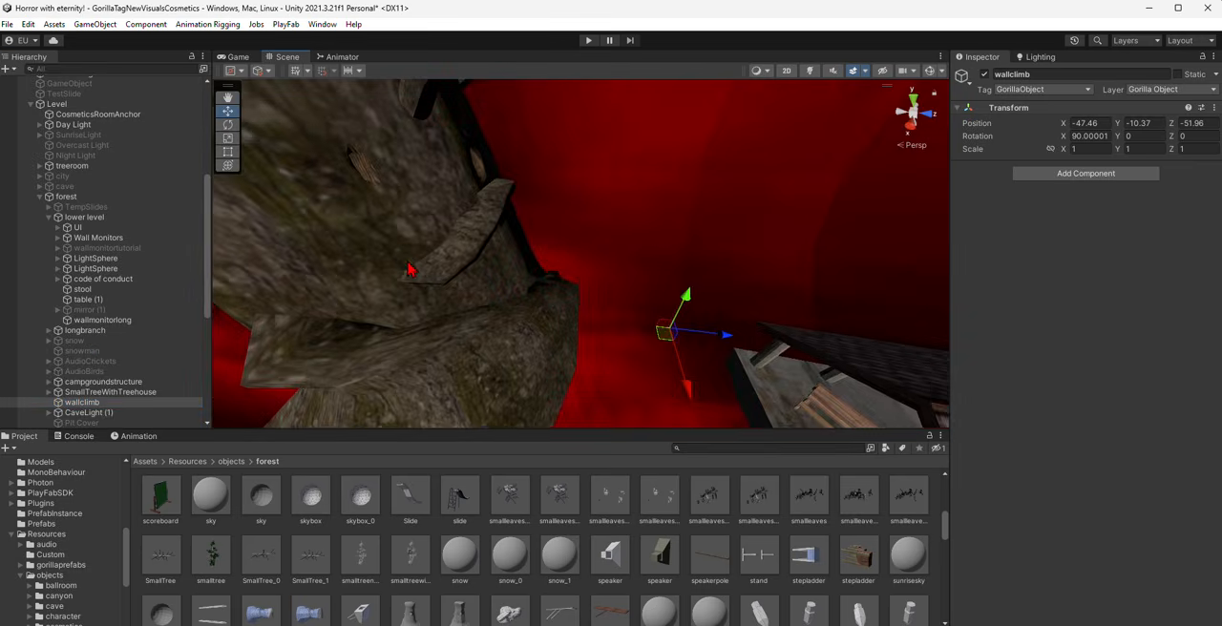
pyautogui.moveTo(487, 266); pyautogui.dragTo(286, 103, button='right')
pyautogui.press('w')
pyautogui.press('s')
# - Search the Unity Registry packages for "PRO", install ProBuilder 5.0.7 and close the Package Manager
pyautogui.click(321, 24)
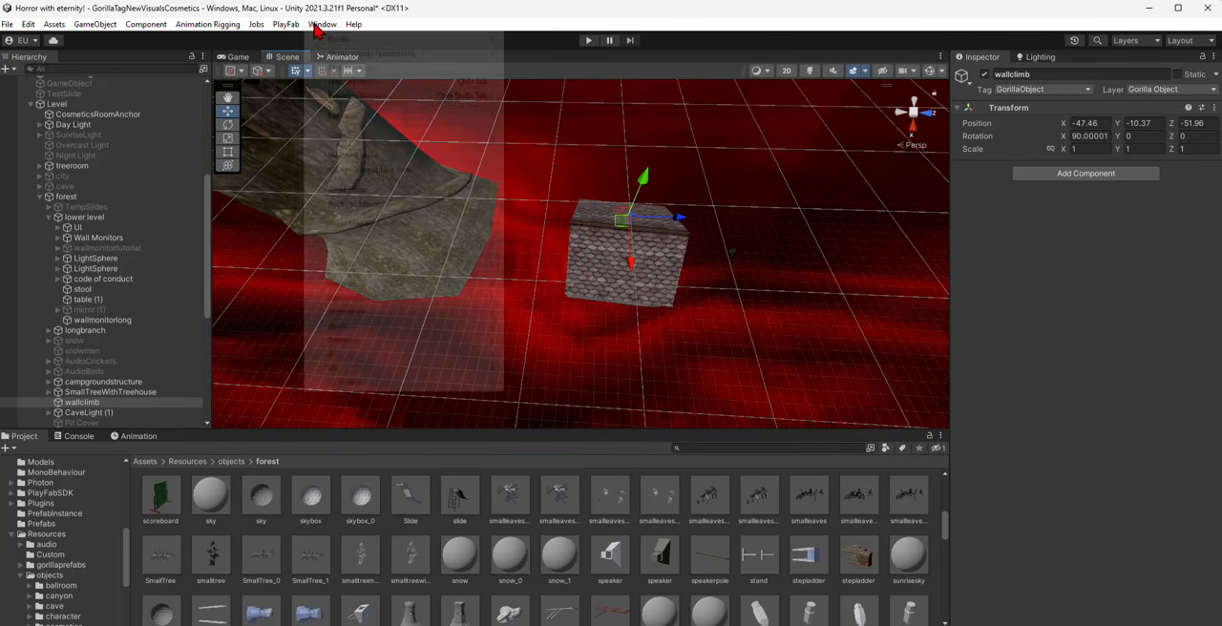
pyautogui.click(358, 203)
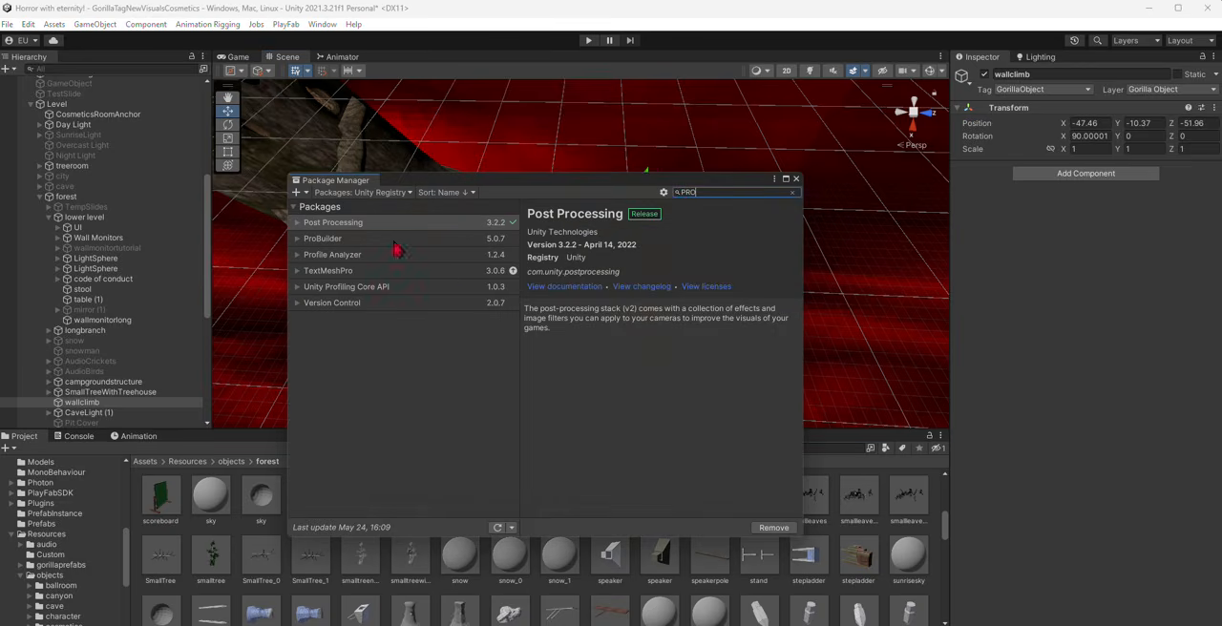
pyautogui.click(393, 240)
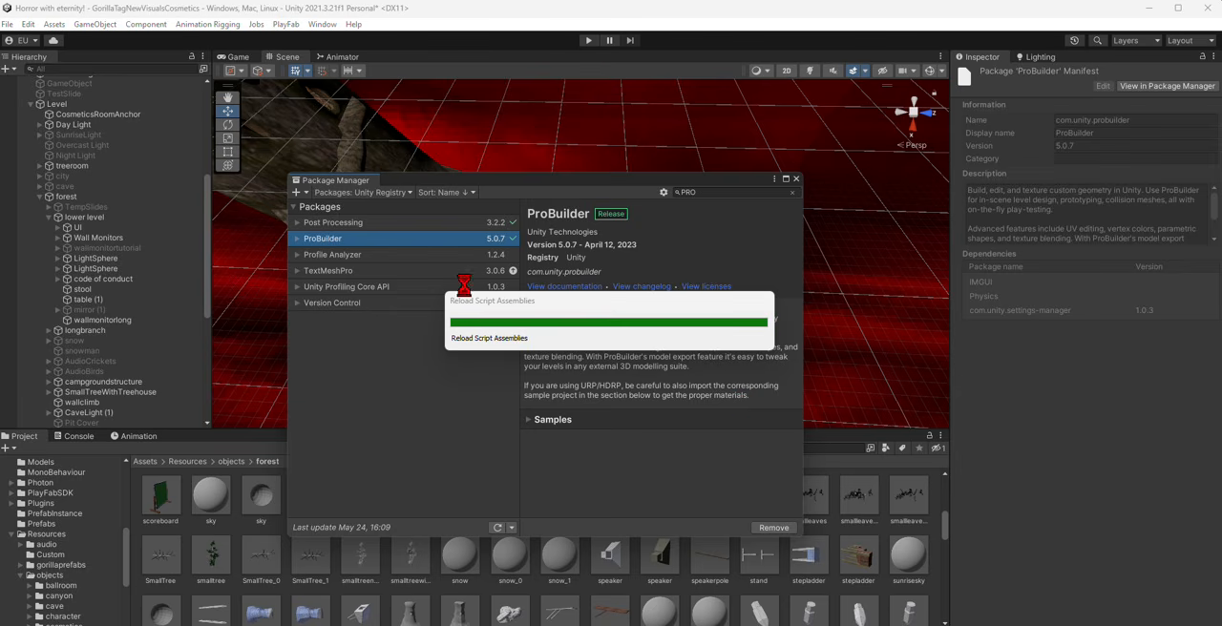
pyautogui.moveTo(540, 303); pyautogui.dragTo(915, 121)
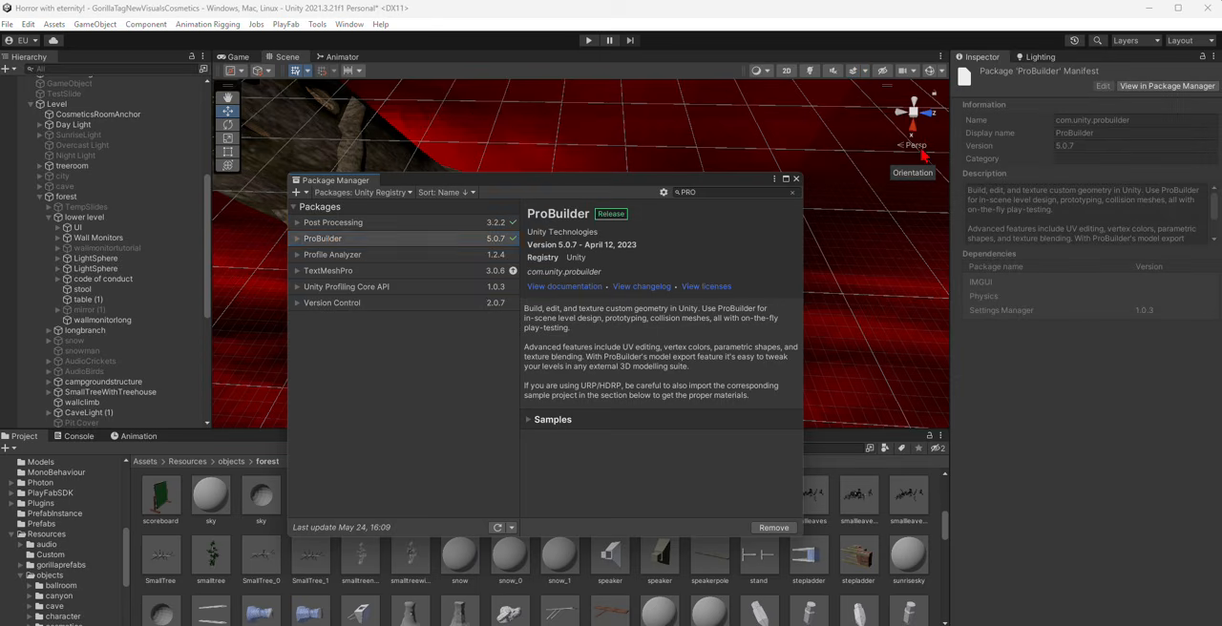
pyautogui.click(796, 180)
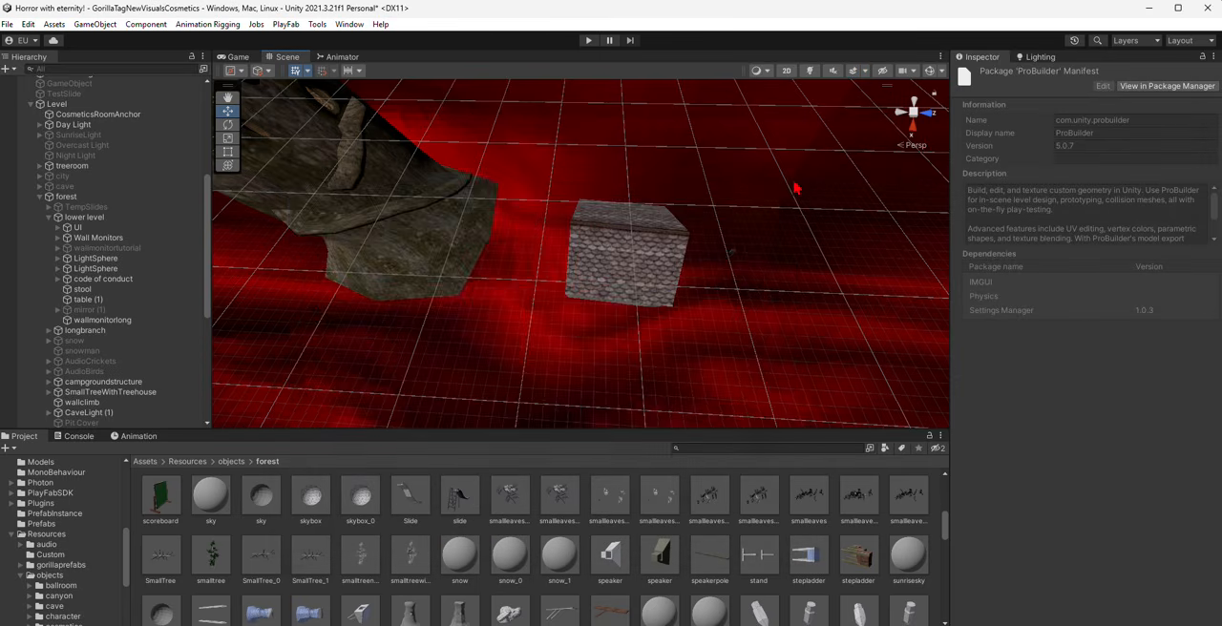
pyautogui.moveTo(746, 200); pyautogui.dragTo(656, 63, button='right')
pyautogui.moveTo(584, 241); pyautogui.dragTo(371, 231, button='right')
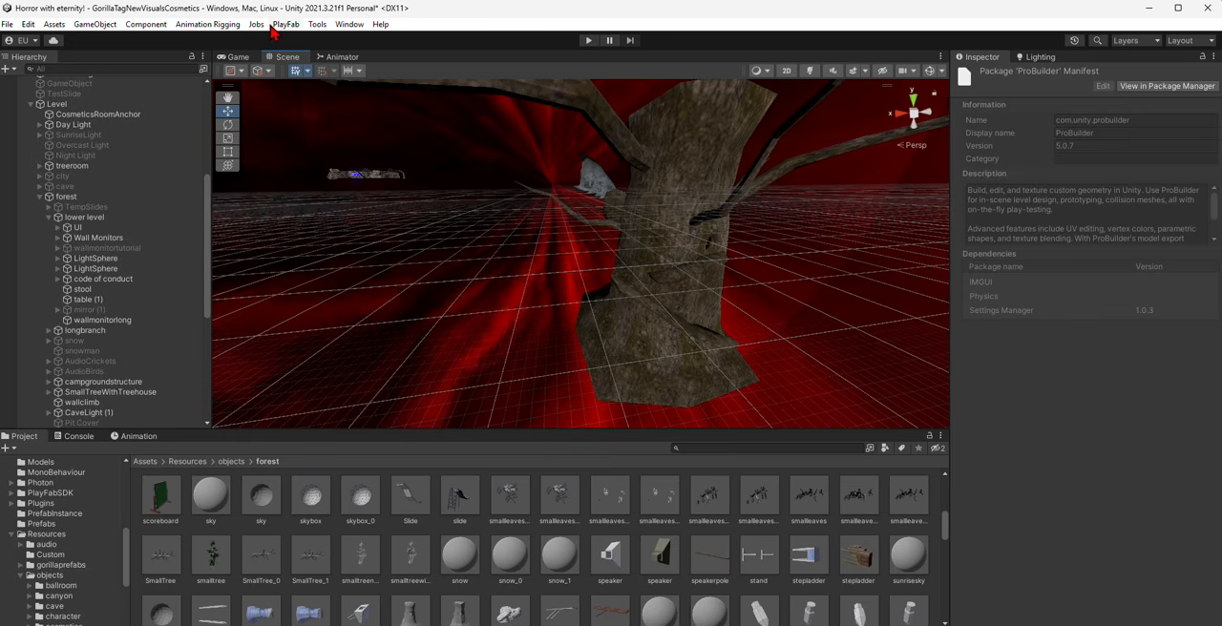
# - Open the ProBuilder window and dock it alongside the Inspector and Lighting windows
pyautogui.click(316, 25)
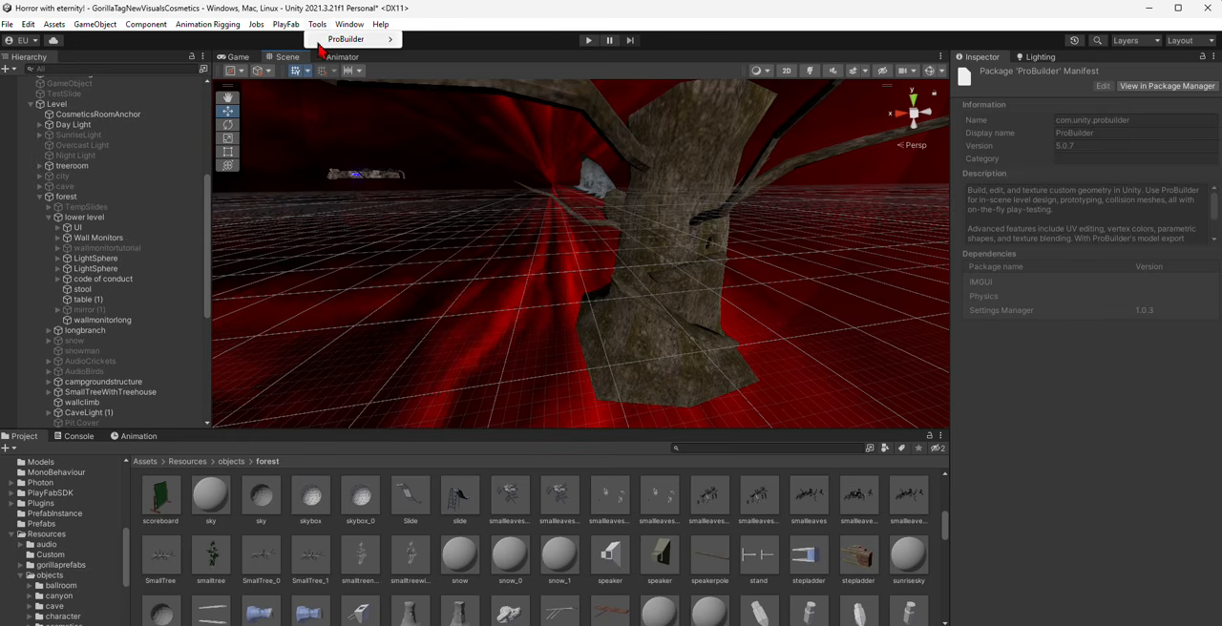
pyautogui.moveTo(362, 39)
pyautogui.click(427, 41)
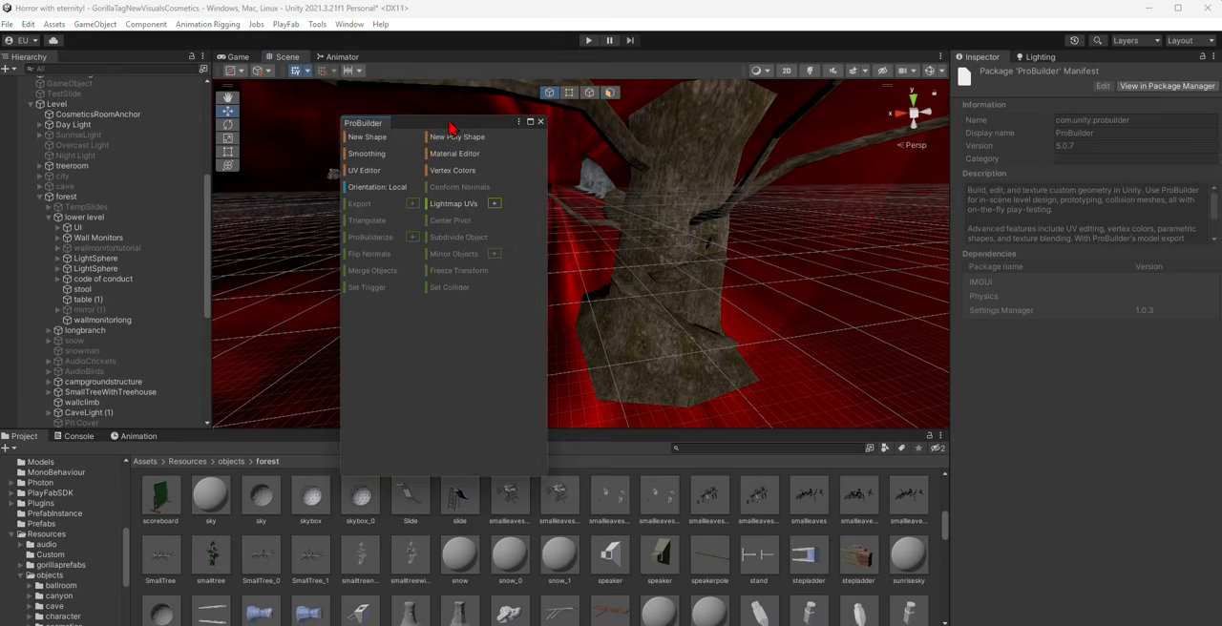
pyautogui.moveTo(97, 75); pyautogui.dragTo(1087, 61)
pyautogui.moveTo(711, 229); pyautogui.dragTo(615, 304, button='right')
pyautogui.scroll(2, 674, 299)
pyautogui.scroll(2, 615, 304)
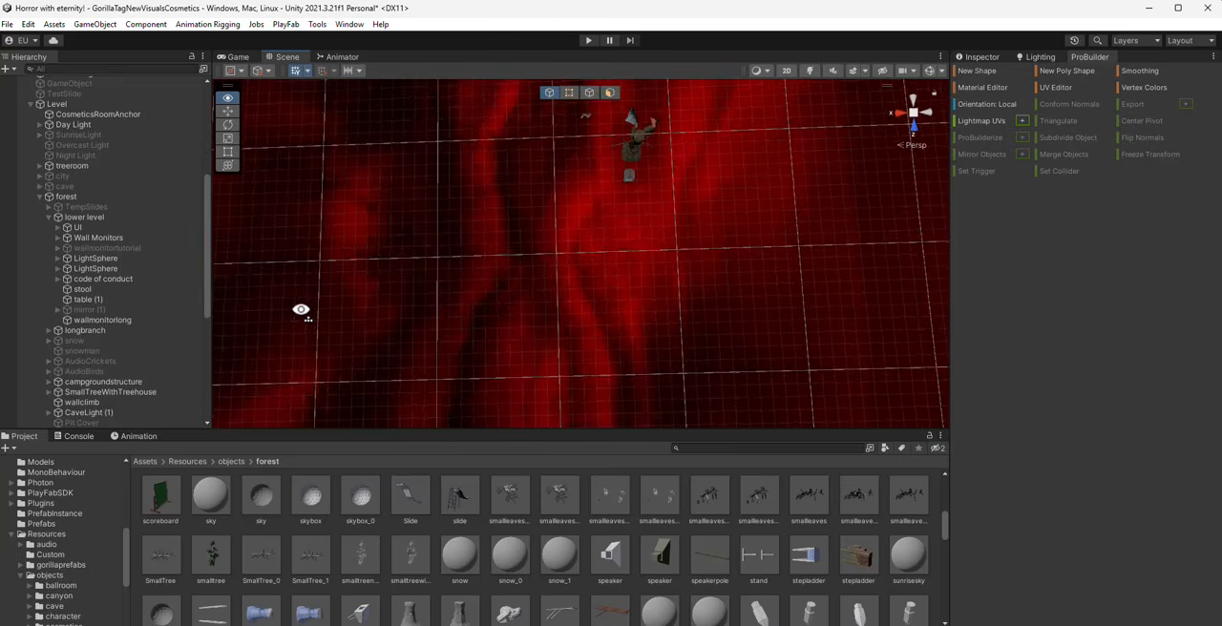
pyautogui.moveTo(526, 254); pyautogui.dragTo(382, 281, button='right')
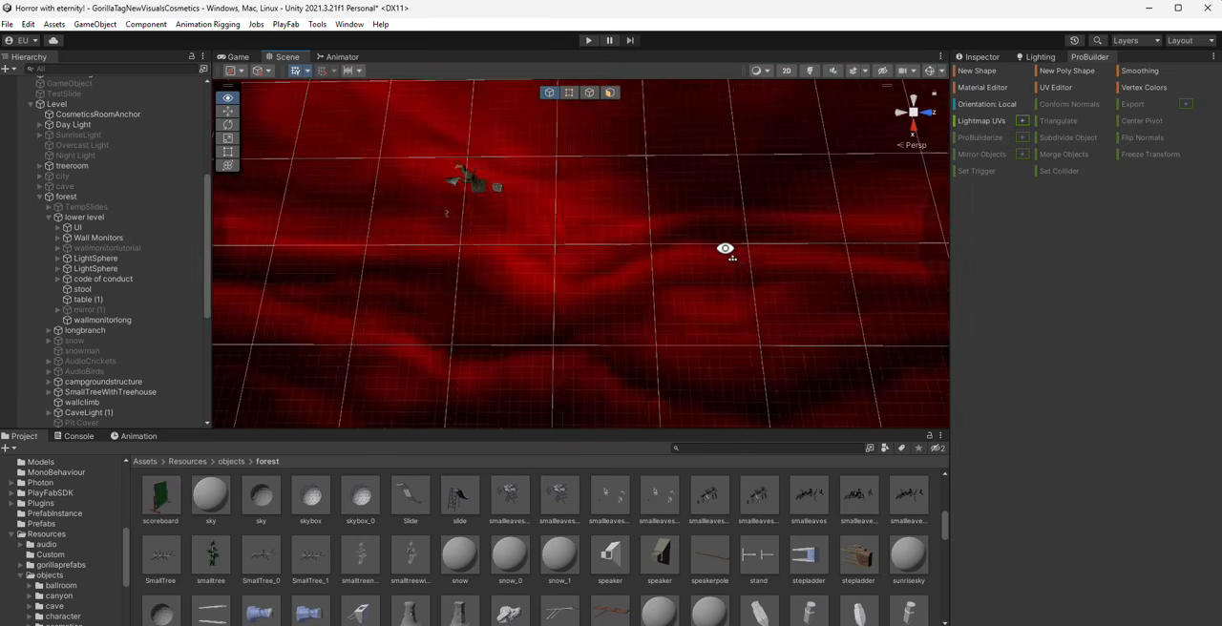
pyautogui.click(974, 72)
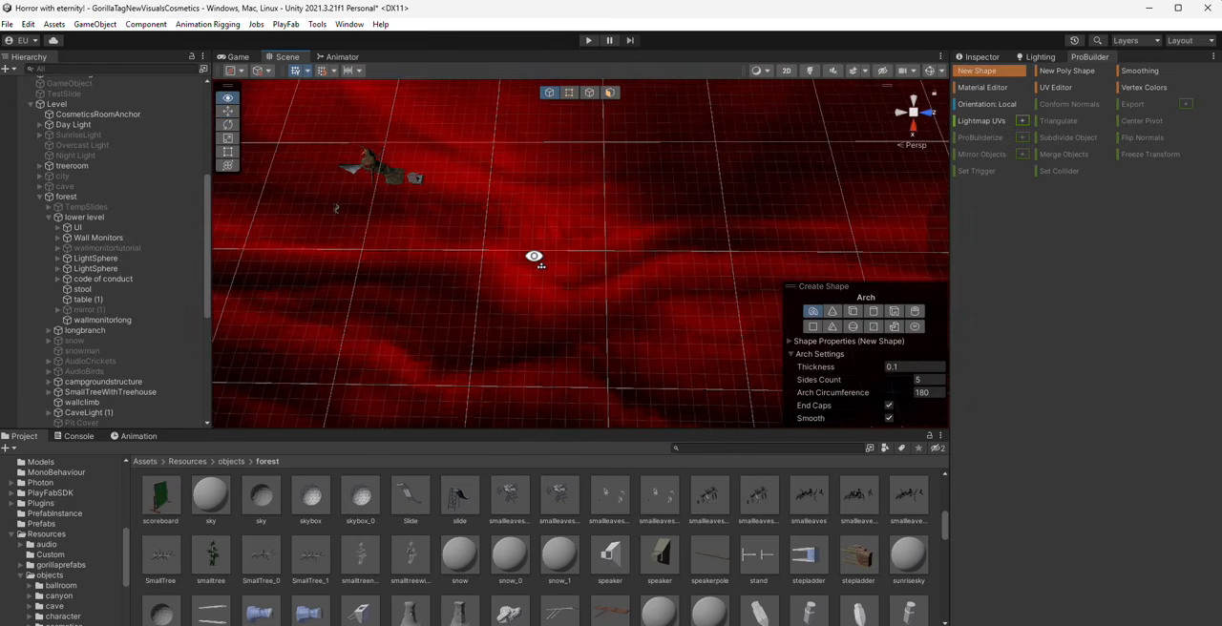
pyautogui.moveTo(700, 334); pyautogui.dragTo(661, 296, button='right')
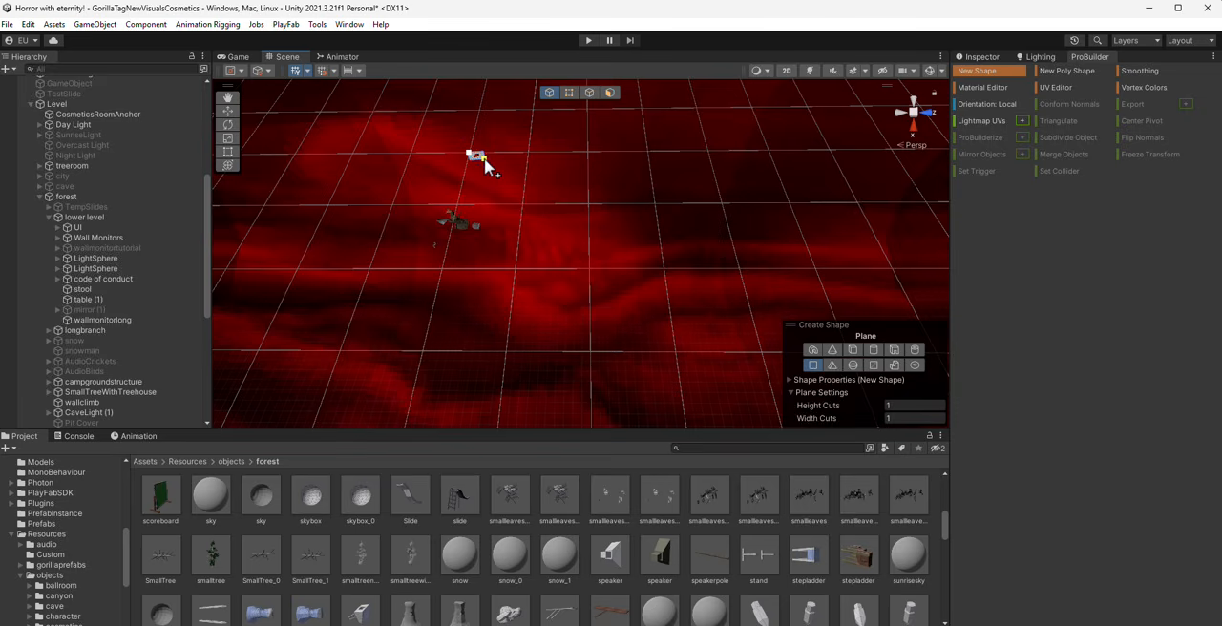
pyautogui.moveTo(484, 159); pyautogui.dragTo(485, 161)
pyautogui.moveTo(487, 164); pyautogui.dragTo(508, 178, button='right')
pyautogui.moveTo(539, 222); pyautogui.dragTo(524, 170, button='right')
pyautogui.press('Delete')
# - Select the red sky object around the scene and deactivate it
pyautogui.click(563, 224)
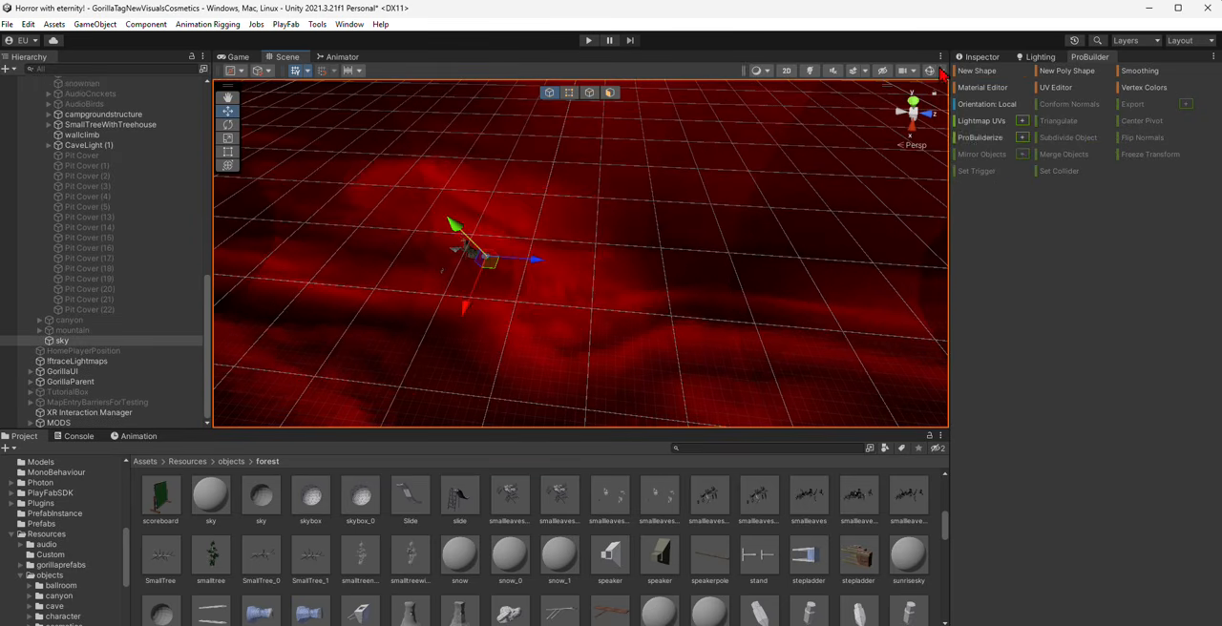
pyautogui.click(980, 57)
pyautogui.click(984, 73)
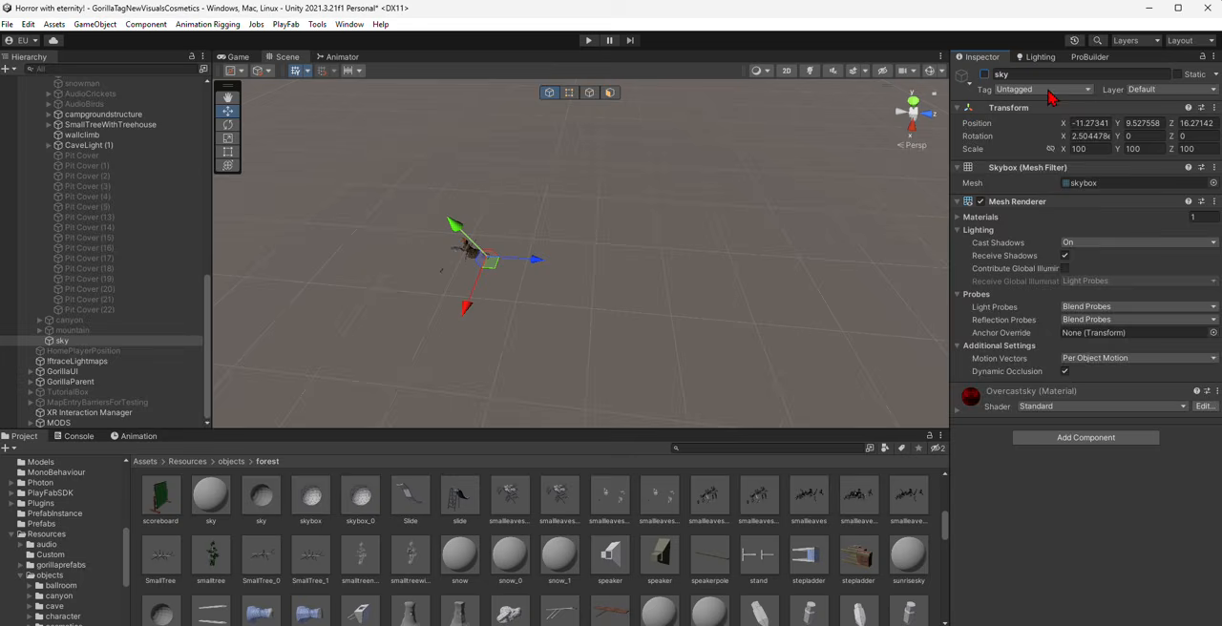
# - Draw a large ProBuilder plane with 1 height cut and 1 width cut, extending over the ground beside the tree
pyautogui.click(1089, 58)
pyautogui.click(977, 71)
pyautogui.moveTo(532, 217); pyautogui.dragTo(479, 138, button='right')
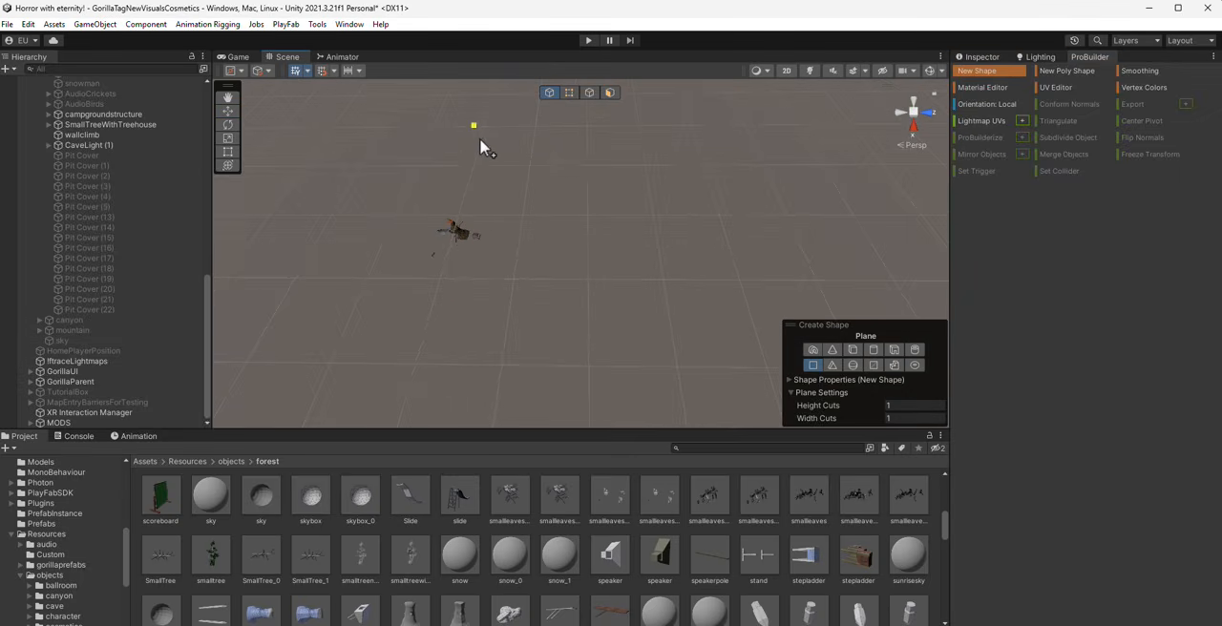
pyautogui.moveTo(470, 166); pyautogui.dragTo(771, 376)
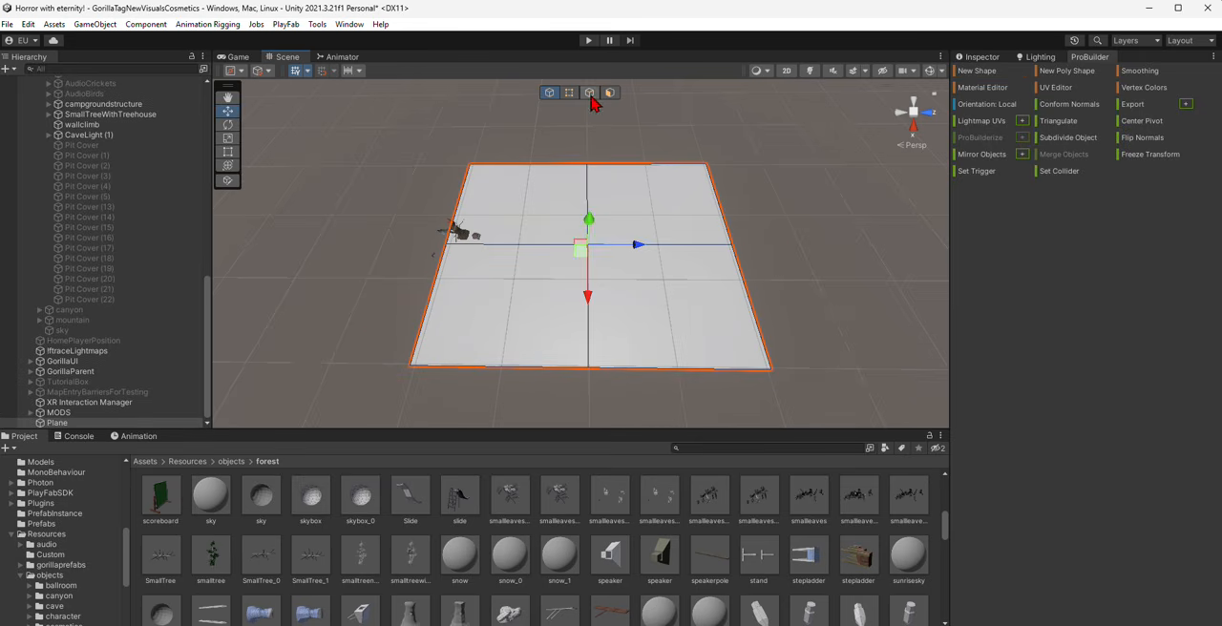
# - Select the plane's faces in face mode and subdivide them repeatedly into a dense grid
pyautogui.click(611, 93)
pyautogui.click(627, 235)
pyautogui.moveTo(625, 234); pyautogui.dragTo(575, 224, button='right')
pyautogui.press('w')
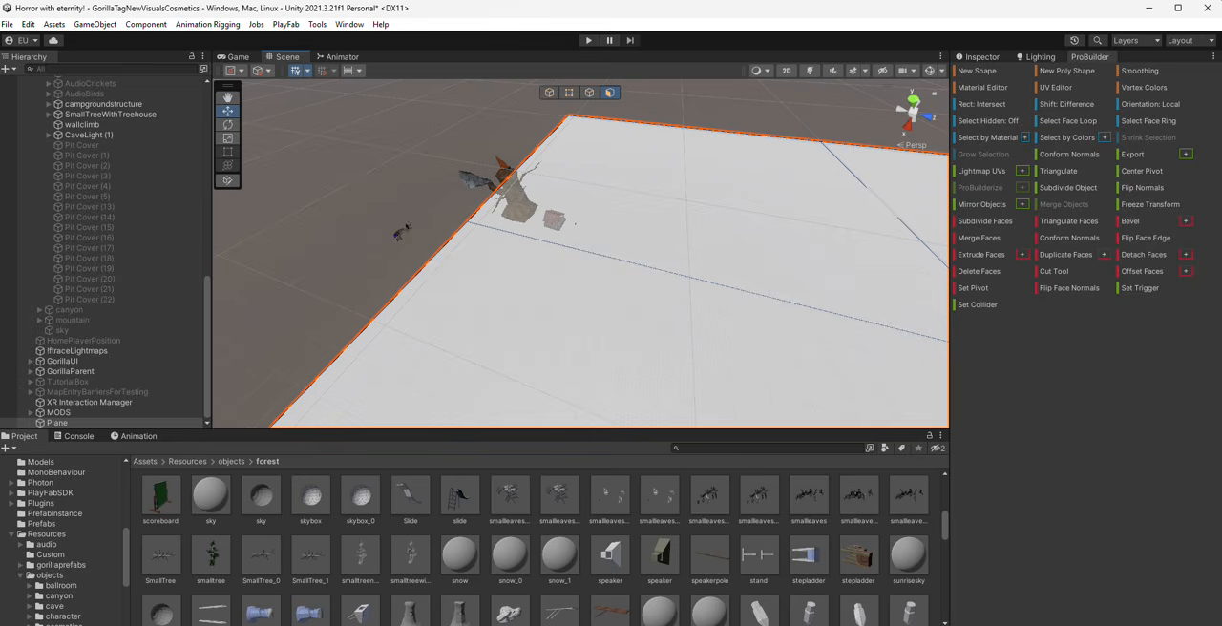
pyautogui.click(975, 223)
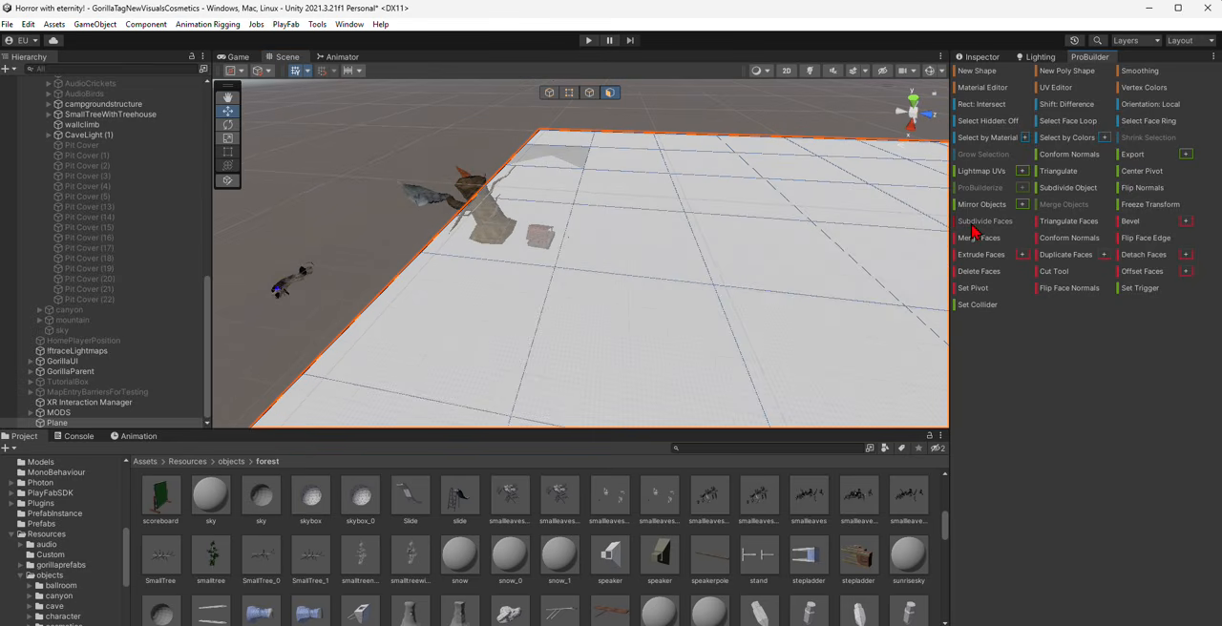
pyautogui.moveTo(814, 226); pyautogui.dragTo(844, 227, button='right')
pyautogui.click(982, 223)
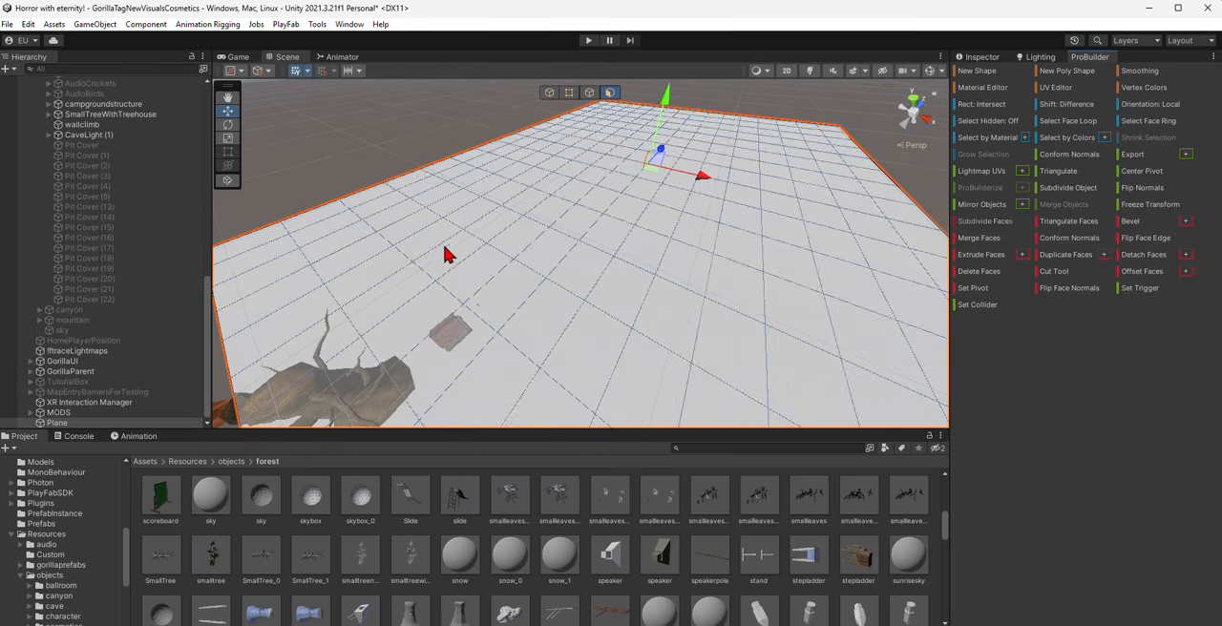
# - Switch to vertex editing and pull the plane's four corner vertices inward to round off the corners
pyautogui.moveTo(346, 248); pyautogui.dragTo(470, 284, button='right')
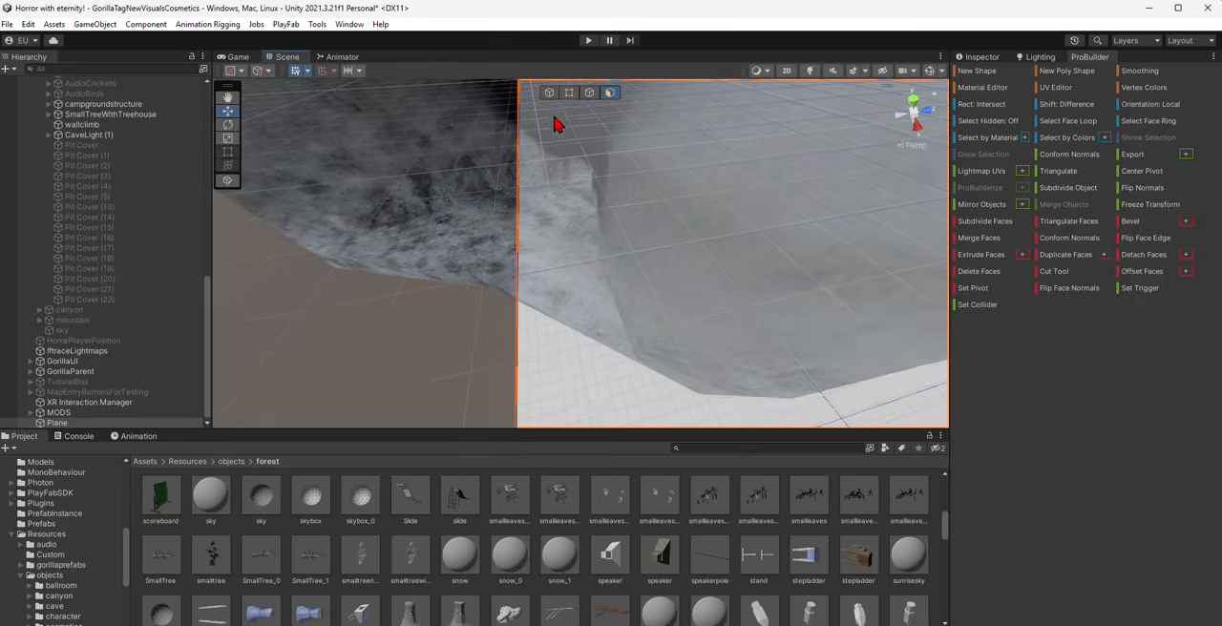
pyautogui.click(585, 109)
pyautogui.click(569, 92)
pyautogui.moveTo(494, 133); pyautogui.dragTo(615, 260, button='right')
pyautogui.click(483, 270)
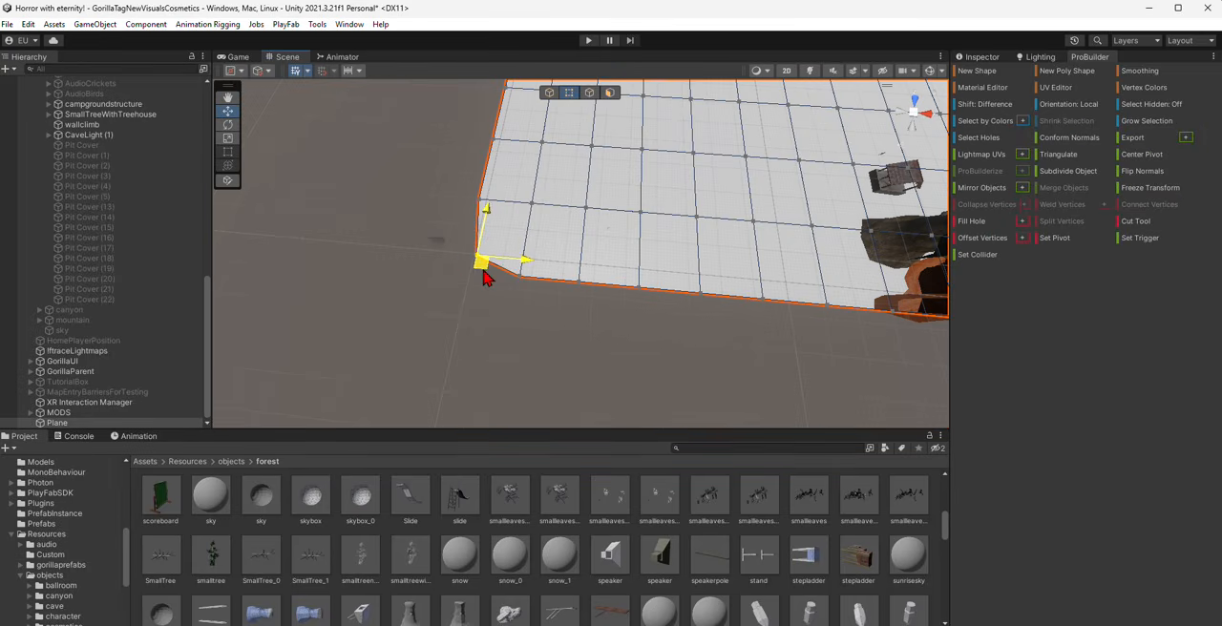
pyautogui.moveTo(483, 276); pyautogui.dragTo(675, 294, button='right')
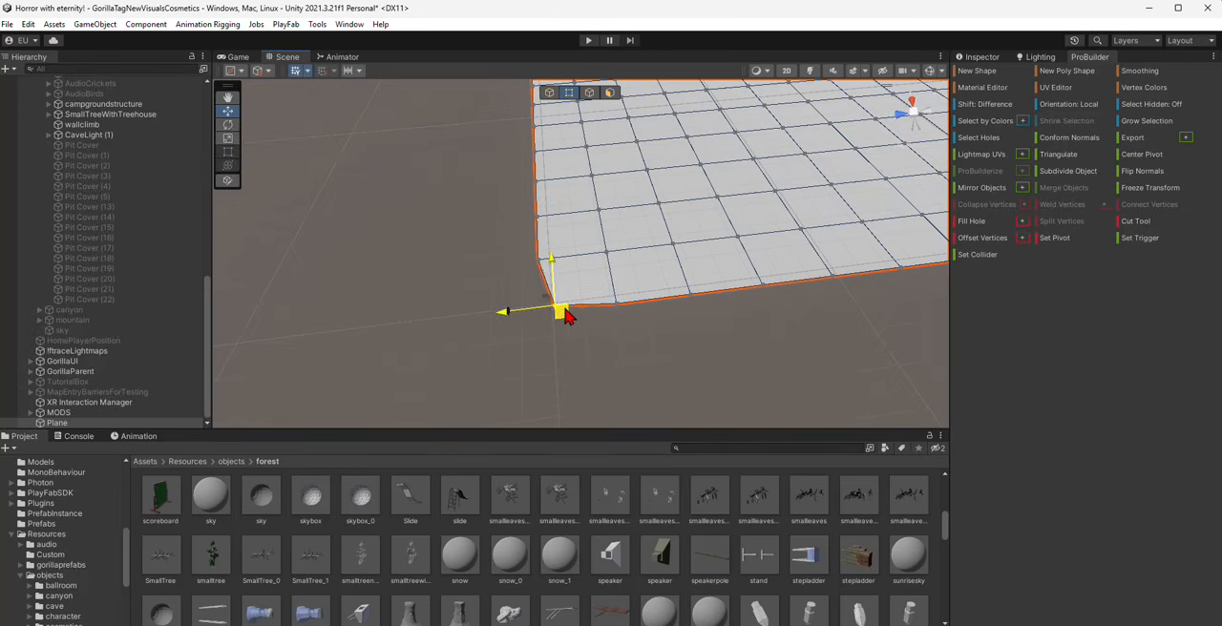
pyautogui.moveTo(569, 306); pyautogui.dragTo(603, 290, button='right')
pyautogui.moveTo(404, 294); pyautogui.dragTo(465, 261, button='right')
pyautogui.click(480, 261)
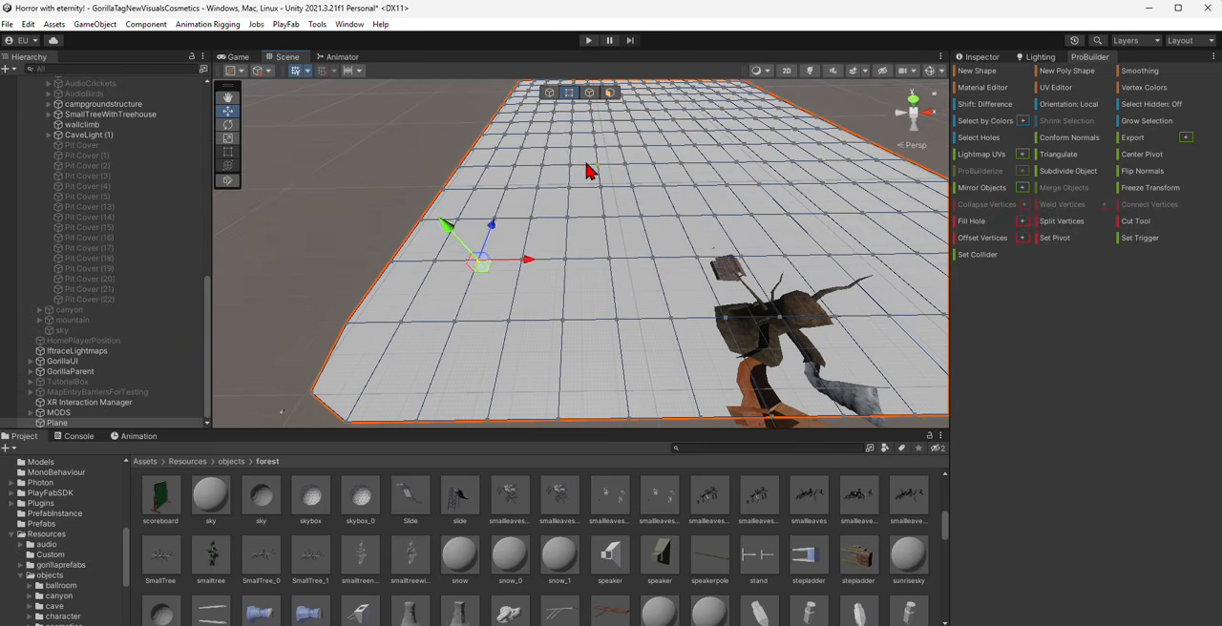
pyautogui.moveTo(557, 134); pyautogui.dragTo(888, 234, button='right')
pyautogui.click(888, 234)
pyautogui.click(742, 288)
pyautogui.moveTo(742, 288); pyautogui.dragTo(730, 205, button='right')
# - Select vertices scattered across the plane's interior and raise them together to form gentle bumps
pyautogui.keyDown('shift'); pyautogui.click(448, 128); pyautogui.keyUp('shift')
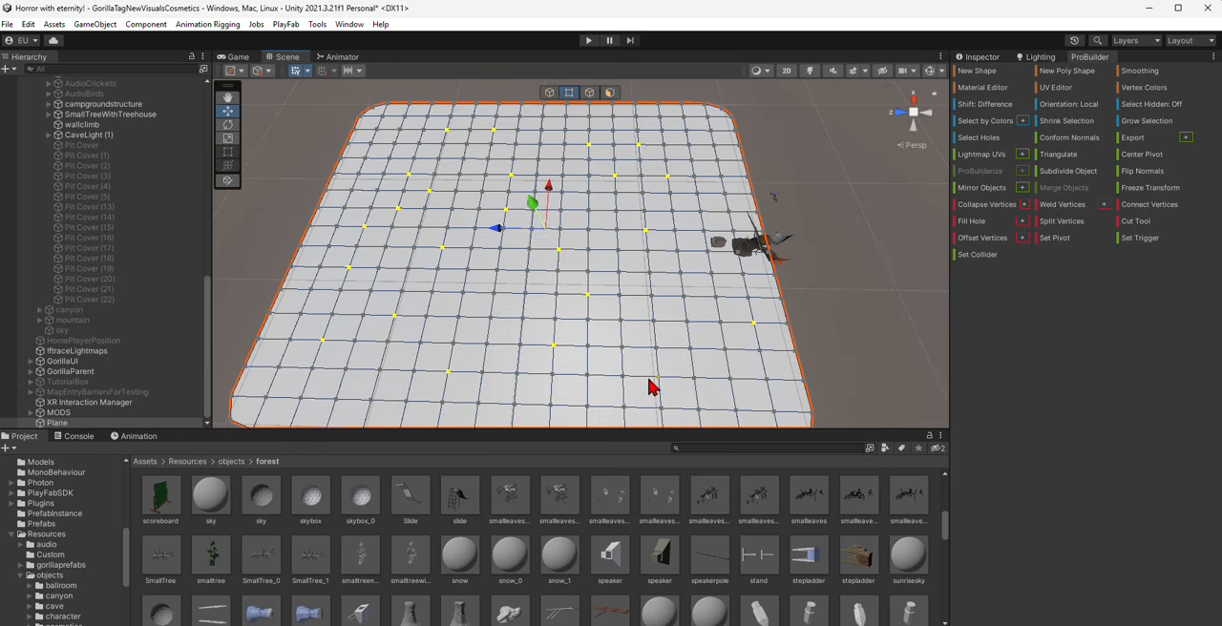
pyautogui.moveTo(546, 249); pyautogui.dragTo(537, 212)
pyautogui.moveTo(535, 209); pyautogui.dragTo(587, 278, button='right')
# - Select a second scattered set of interior vertices, leaving out the border ones, and raise them to make the ground more uneven
pyautogui.press('w')
pyautogui.press('d')
pyautogui.press('s')
pyautogui.press('w')
pyautogui.click(522, 303)
pyautogui.keyDown('shift'); pyautogui.click(479, 224); pyautogui.keyUp('shift')
pyautogui.keyDown('shift'); pyautogui.click(418, 165); pyautogui.keyUp('shift')
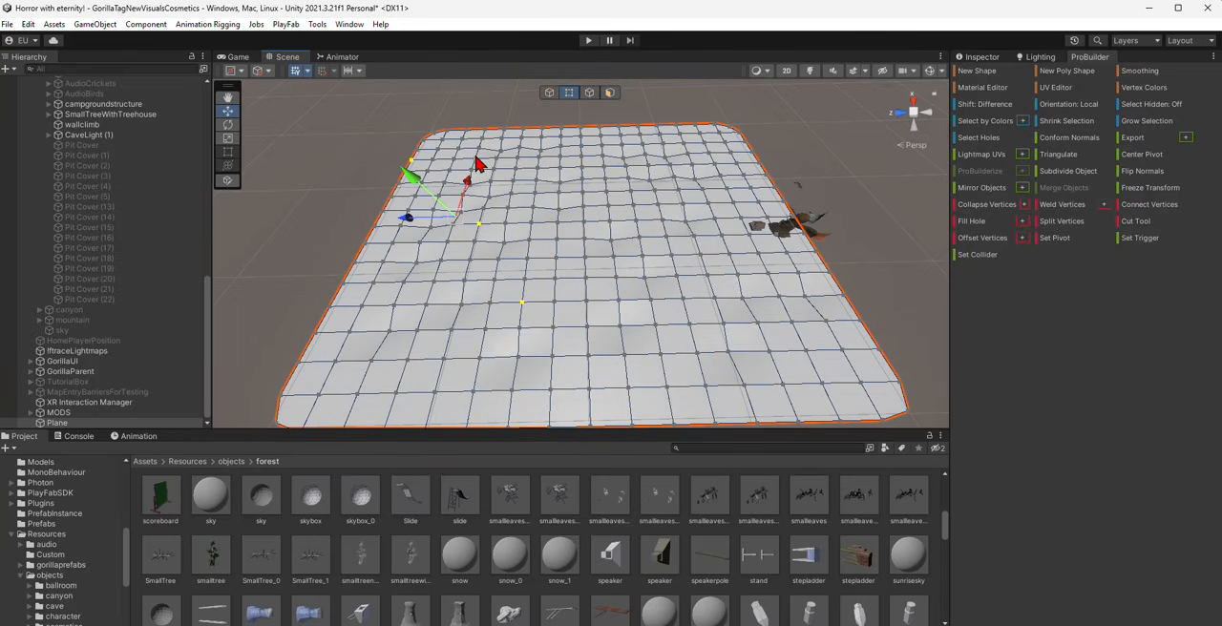
pyautogui.hotkey('ctrl', 'z')
pyautogui.keyDown('shift'); pyautogui.click(447, 171); pyautogui.keyUp('shift')
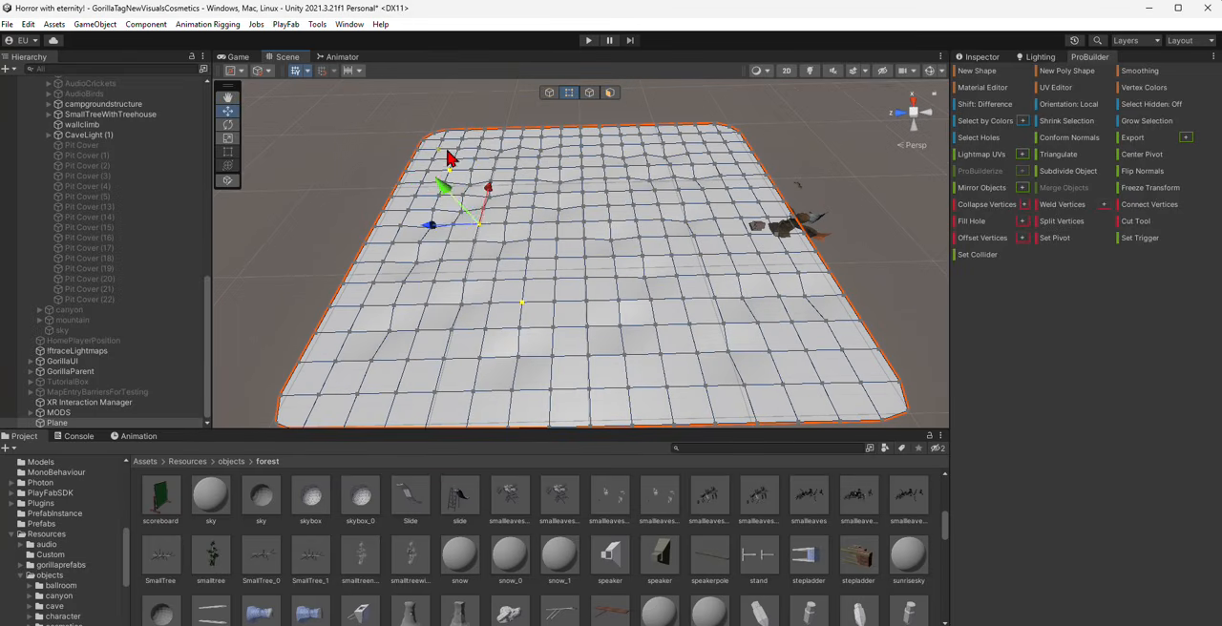
pyautogui.keyDown('shift'); pyautogui.click(457, 150); pyautogui.keyUp('shift')
pyautogui.keyDown('shift'); pyautogui.click(560, 157); pyautogui.keyUp('shift')
pyautogui.keyDown('shift'); pyautogui.click(610, 205); pyautogui.keyUp('shift')
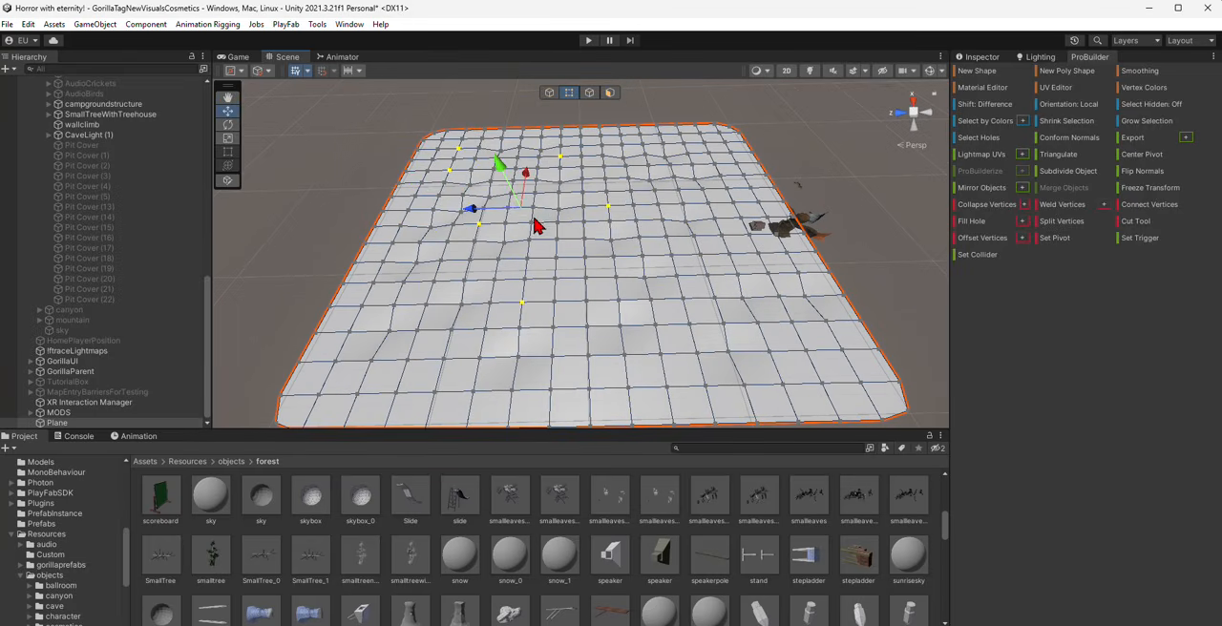
pyautogui.keyDown('shift'); pyautogui.click(646, 155); pyautogui.keyUp('shift')
pyautogui.keyDown('shift'); pyautogui.click(649, 180); pyautogui.keyUp('shift')
pyautogui.keyDown('shift'); pyautogui.click(727, 188); pyautogui.keyUp('shift')
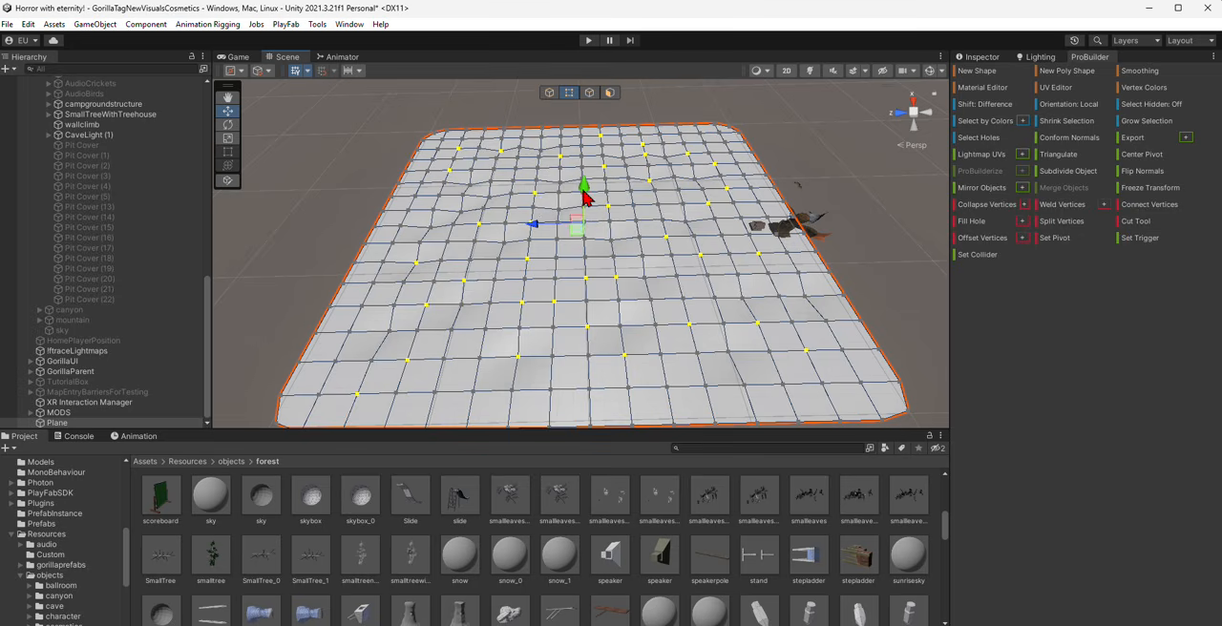
pyautogui.keyDown('alt'); pyautogui.moveTo(586, 197); pyautogui.dragTo(694, 408); pyautogui.keyUp('alt')
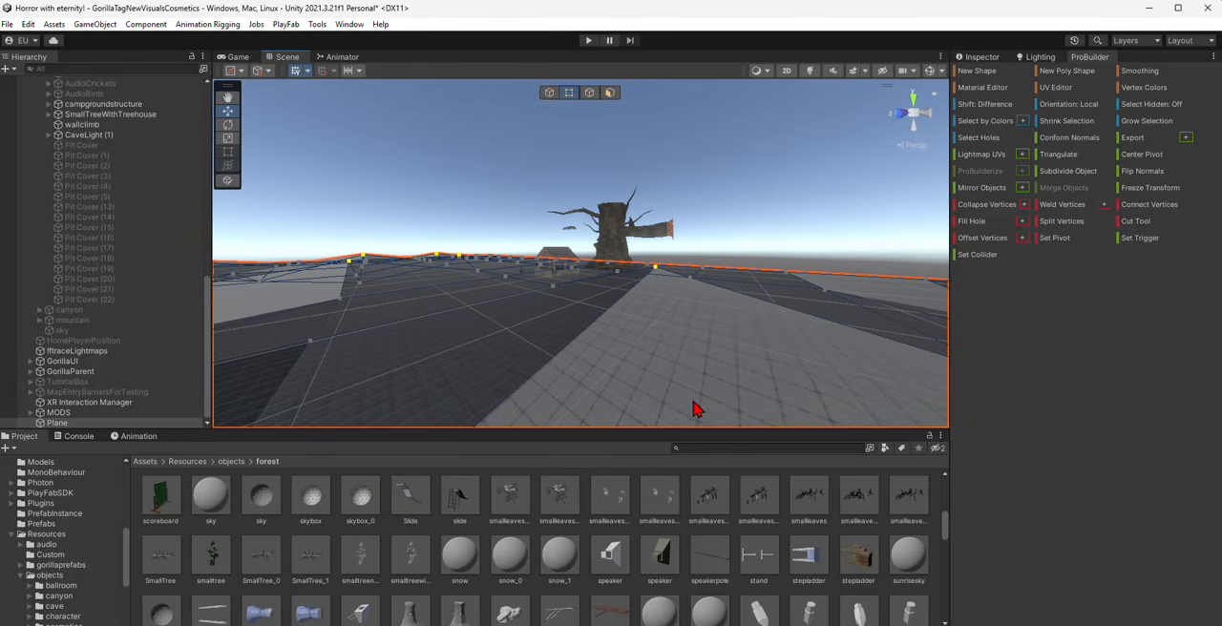
# - Switch to edge editing and select the first border edges on the plane's side next to the tree
pyautogui.click(709, 495)
pyautogui.keyDown('alt'); pyautogui.moveTo(685, 267); pyautogui.dragTo(554, 280); pyautogui.keyUp('alt')
pyautogui.click(591, 97)
pyautogui.click(500, 338)
pyautogui.click(574, 95)
pyautogui.click(511, 276)
pyautogui.click(592, 93)
pyautogui.click(562, 285)
pyautogui.scroll(-10, 575, 278)
pyautogui.moveTo(554, 281); pyautogui.dragTo(614, 262, button='right')
pyautogui.press('s')
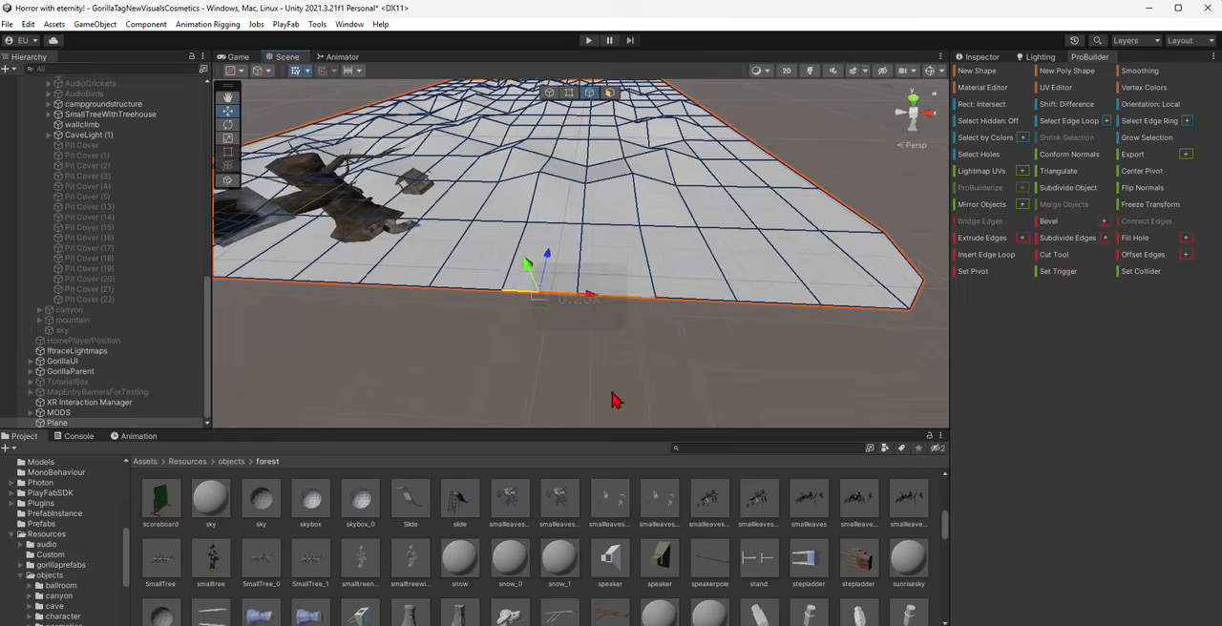
pyautogui.click(509, 622)
pyautogui.click(509, 622)
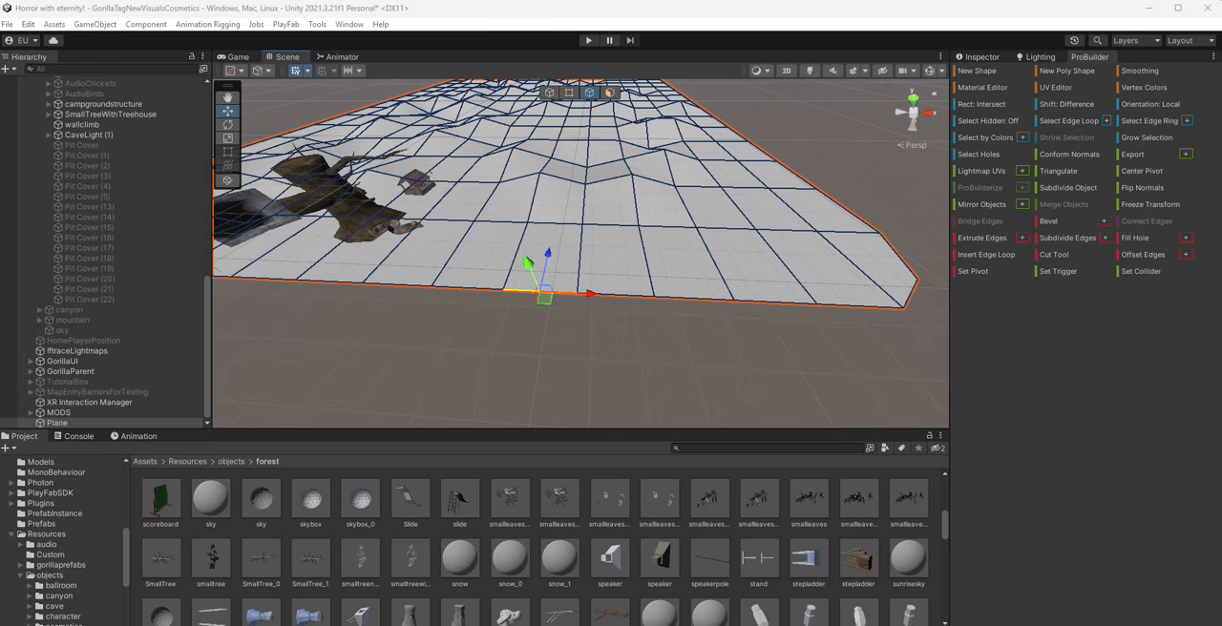
# - Add the remaining border edges along the plane's tree side to the edge selection
pyautogui.moveTo(703, 322); pyautogui.dragTo(808, 294, button='right')
pyautogui.press('a')
pyautogui.press('w')
pyautogui.scroll(5, 666, 300)
pyautogui.keyDown('shift'); pyautogui.click(680, 296); pyautogui.keyUp('shift')
pyautogui.keyDown('shift'); pyautogui.click(635, 292); pyautogui.keyUp('shift')
pyautogui.keyDown('shift'); pyautogui.click(571, 287); pyautogui.keyUp('shift')
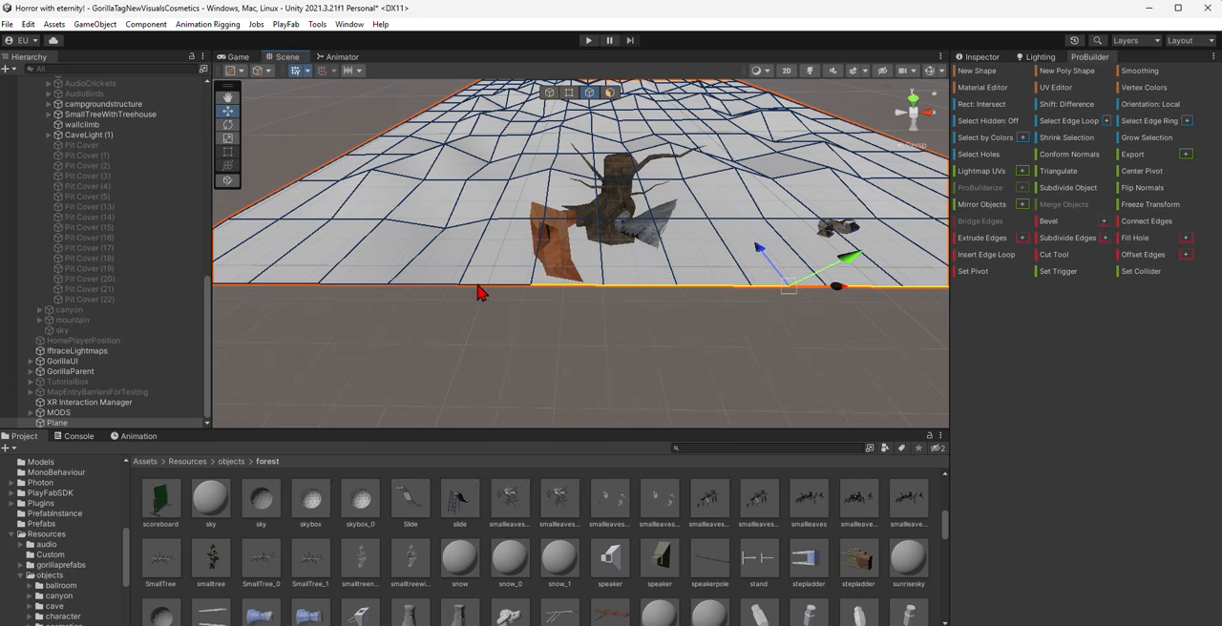
pyautogui.keyDown('shift'); pyautogui.click(476, 285); pyautogui.keyUp('shift')
pyautogui.keyDown('shift'); pyautogui.click(416, 284); pyautogui.keyUp('shift')
pyautogui.keyDown('shift'); pyautogui.click(326, 279); pyautogui.keyUp('shift')
pyautogui.keyDown('shift'); pyautogui.click(330, 268); pyautogui.keyUp('shift')
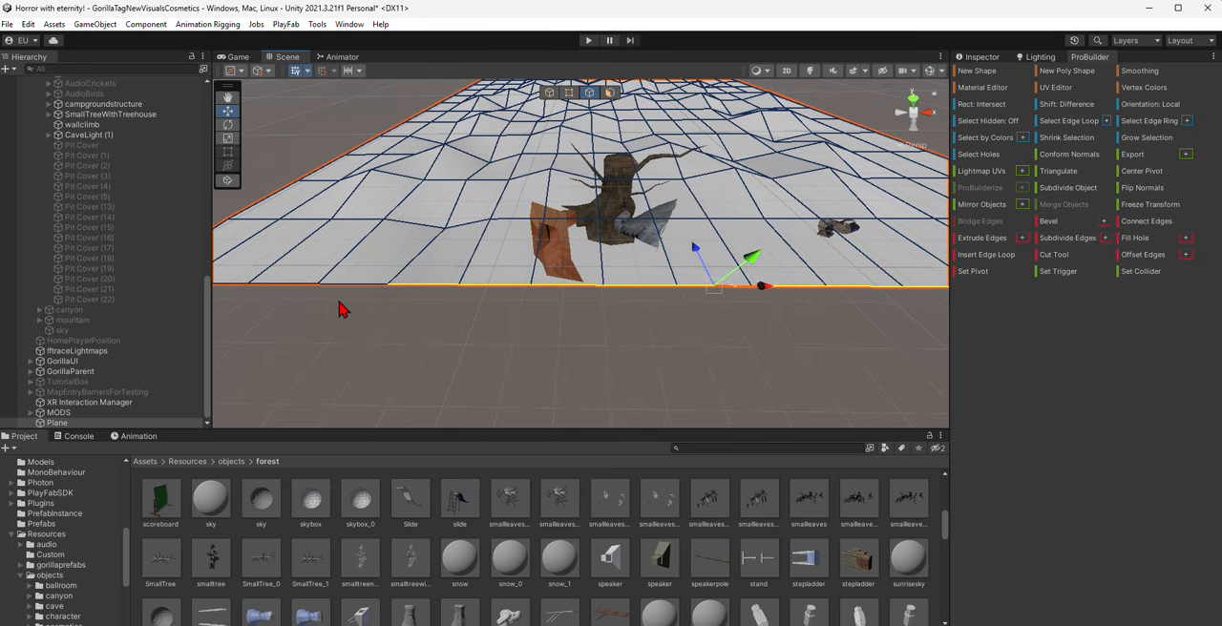
pyautogui.keyDown('shift'); pyautogui.click(338, 295); pyautogui.keyUp('shift')
pyautogui.keyDown('shift'); pyautogui.click(303, 291); pyautogui.keyUp('shift')
# - Extend the edge selection around the corner and along the plane's adjacent border
pyautogui.press('a')
pyautogui.moveTo(404, 319); pyautogui.dragTo(579, 325, button='right')
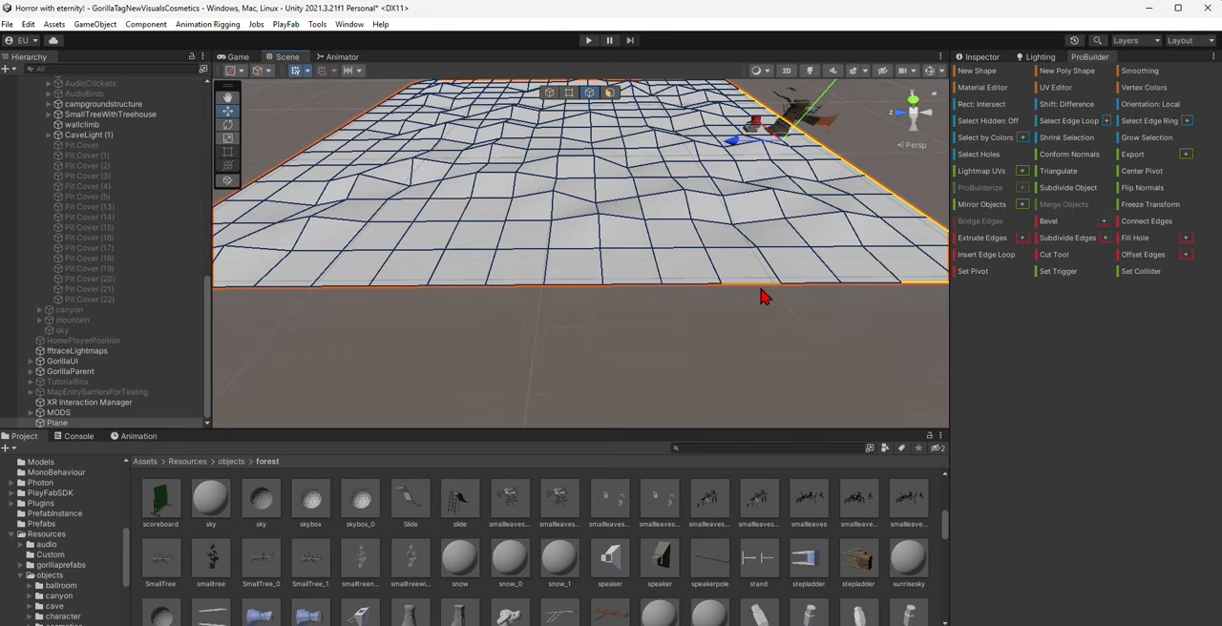
pyautogui.keyDown('shift'); pyautogui.click(857, 282); pyautogui.keyUp('shift')
pyautogui.keyDown('shift'); pyautogui.click(807, 283); pyautogui.keyUp('shift')
pyautogui.keyDown('shift'); pyautogui.click(742, 283); pyautogui.keyUp('shift')
pyautogui.keyDown('shift'); pyautogui.click(683, 285); pyautogui.keyUp('shift')
pyautogui.keyDown('shift'); pyautogui.click(635, 284); pyautogui.keyUp('shift')
pyautogui.keyDown('shift'); pyautogui.click(598, 285); pyautogui.keyUp('shift')
pyautogui.keyDown('shift'); pyautogui.click(519, 285); pyautogui.keyUp('shift')
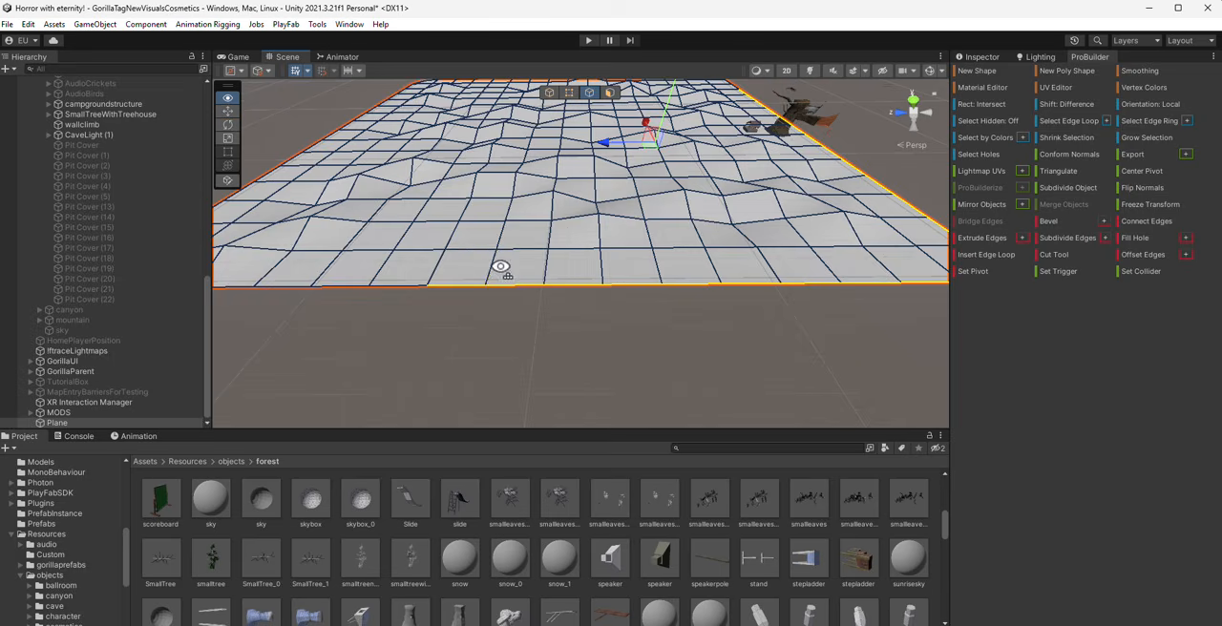
# - Add the edges of the last two sides and any skipped ones so the plane's entire border is selected
pyautogui.moveTo(500, 268); pyautogui.dragTo(506, 298, button='right')
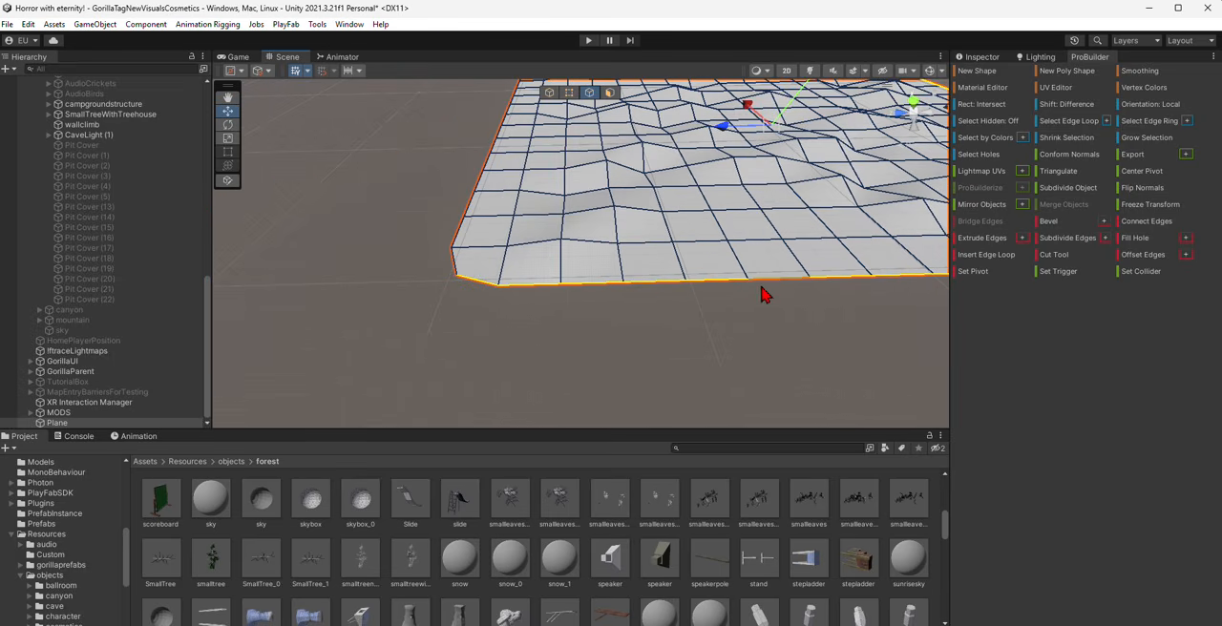
pyautogui.moveTo(762, 295); pyautogui.dragTo(785, 316, button='right')
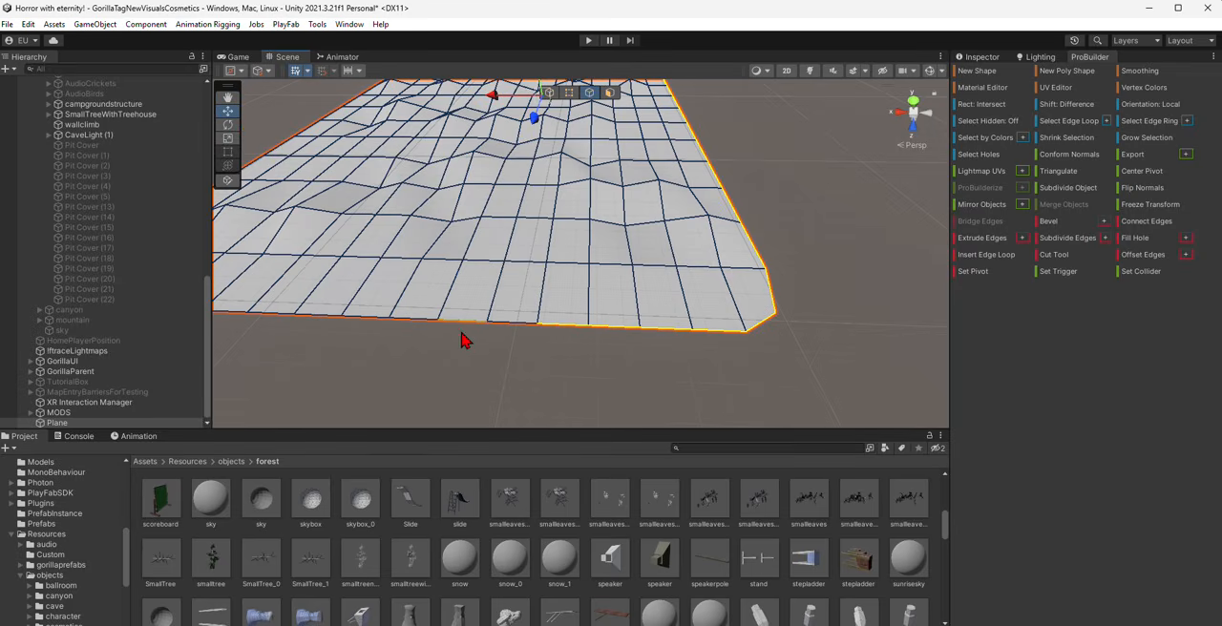
pyautogui.moveTo(540, 350); pyautogui.dragTo(518, 239, button='right')
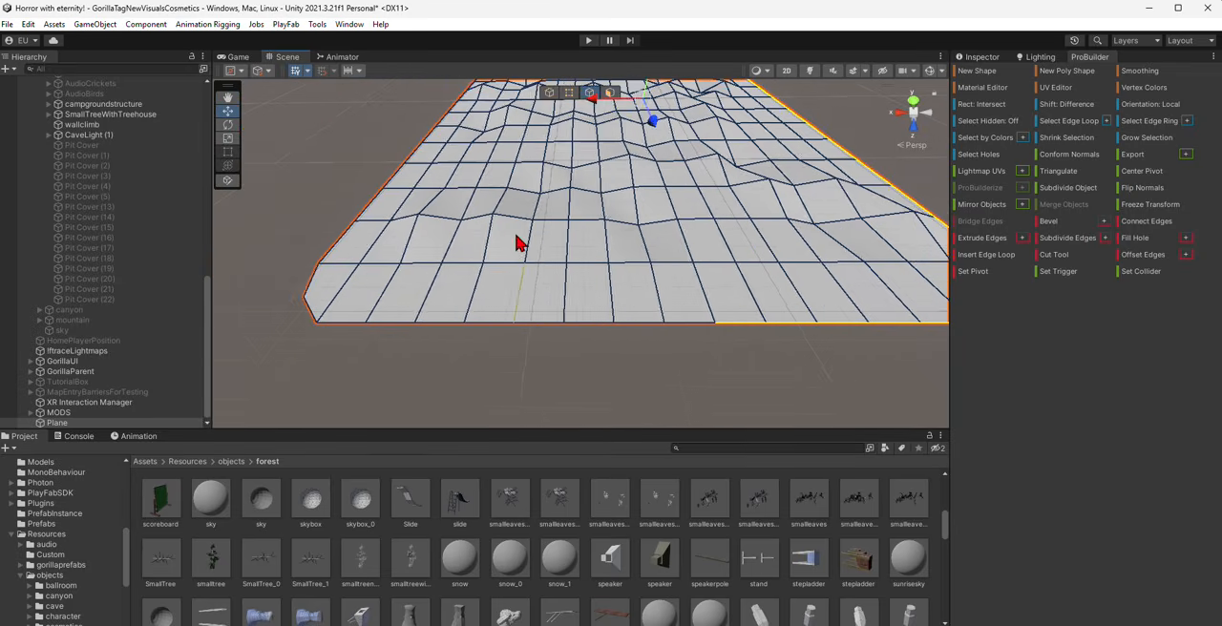
pyautogui.keyDown('shift'); pyautogui.click(456, 120); pyautogui.keyUp('shift')
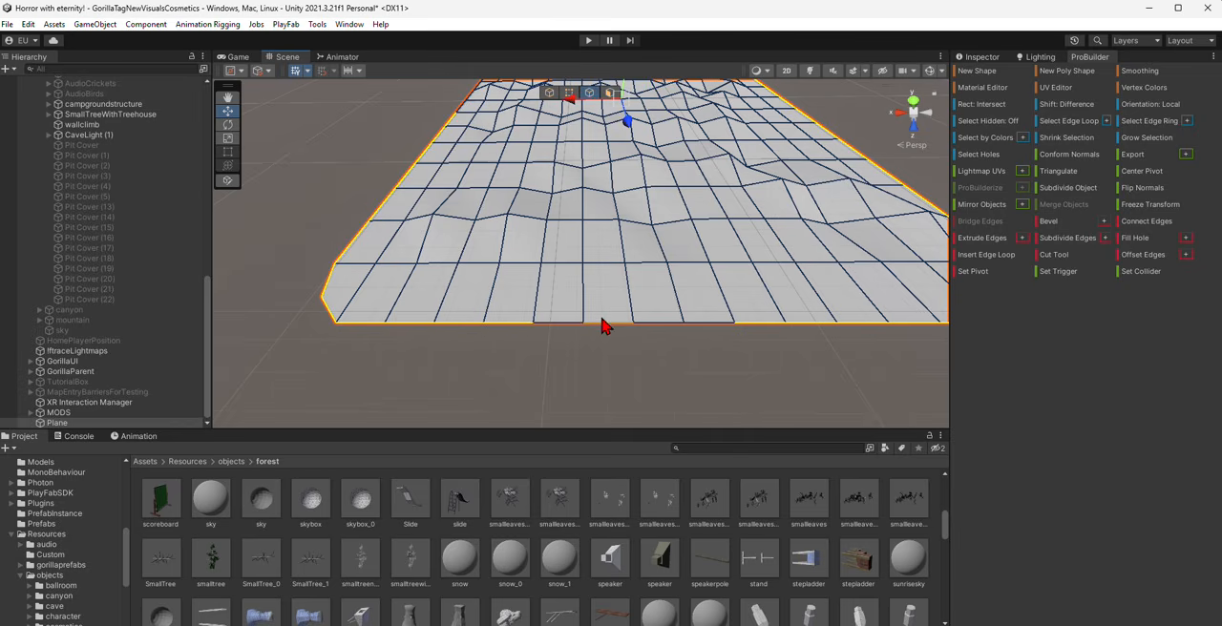
pyautogui.moveTo(691, 322); pyautogui.dragTo(659, 290, button='right')
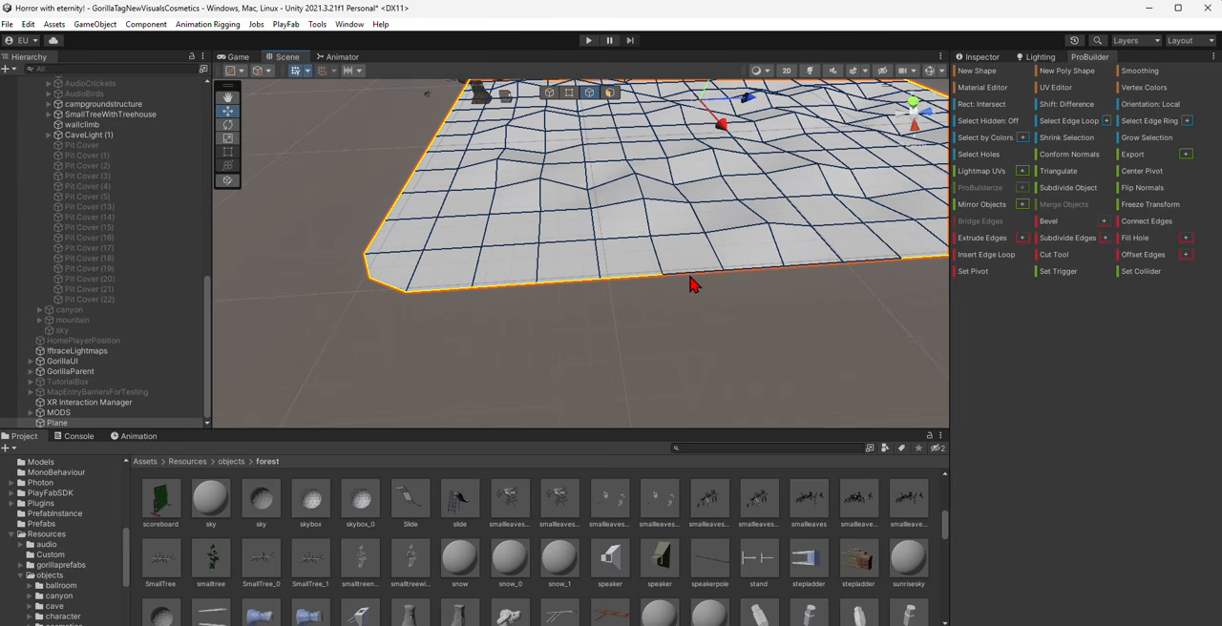
pyautogui.moveTo(834, 264); pyautogui.dragTo(590, 215, button='right')
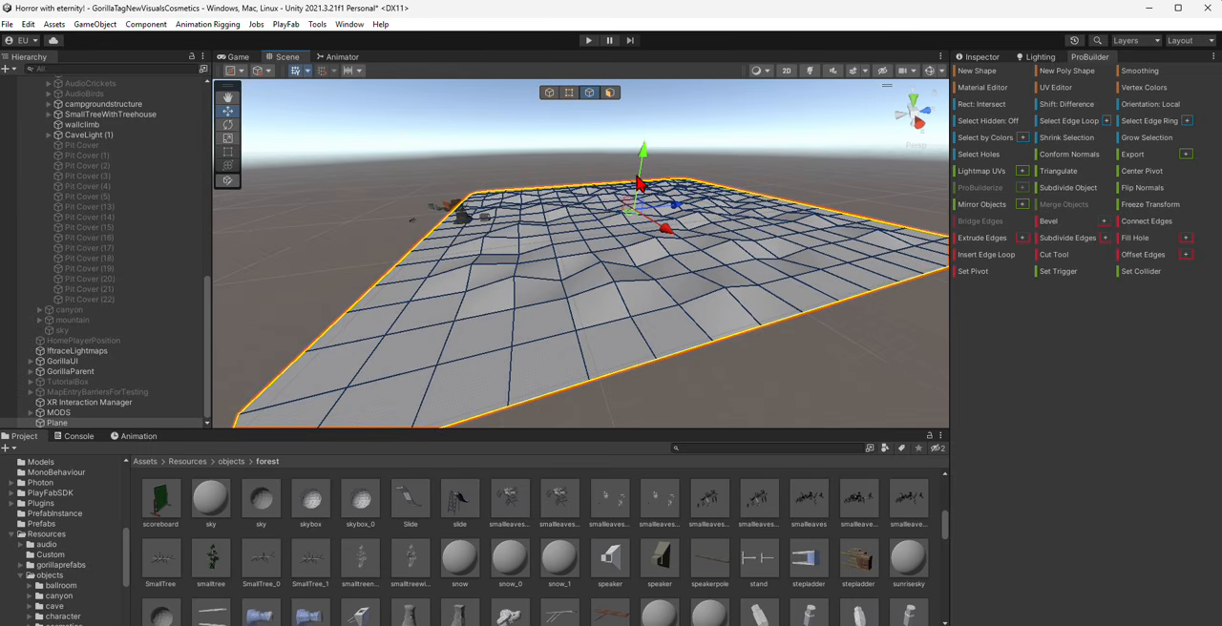
# - Extrude the plane's selected border edges straight up to form walls around the terrain
pyautogui.moveTo(640, 173); pyautogui.dragTo(641, 171)
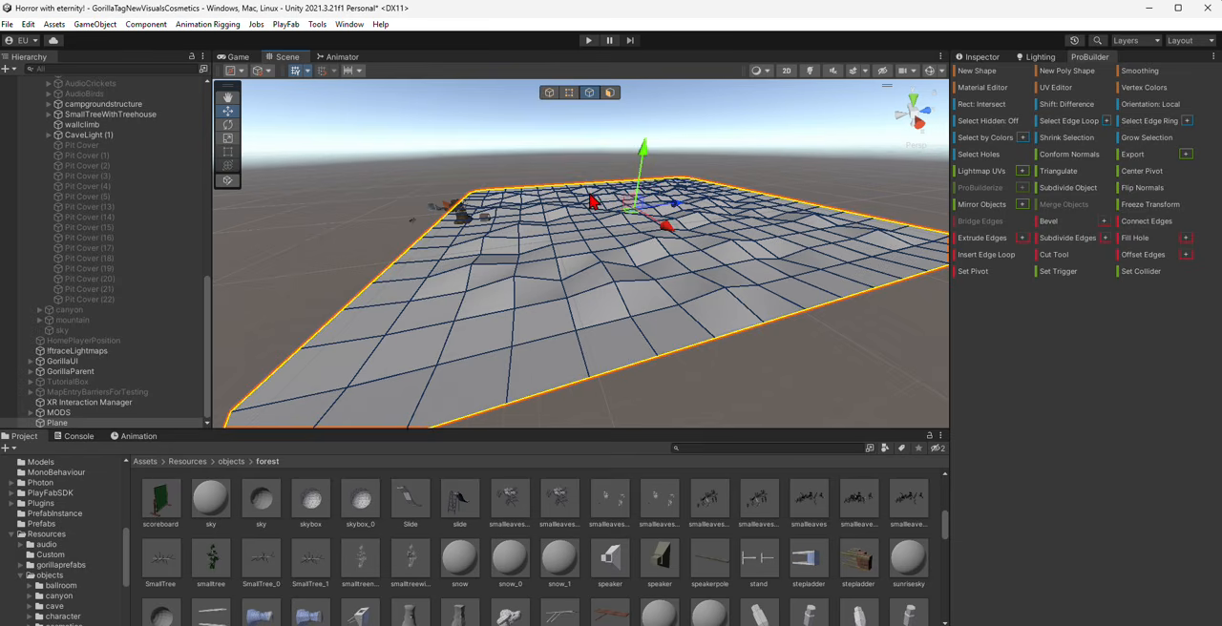
pyautogui.moveTo(575, 240); pyautogui.dragTo(571, 243, button='right')
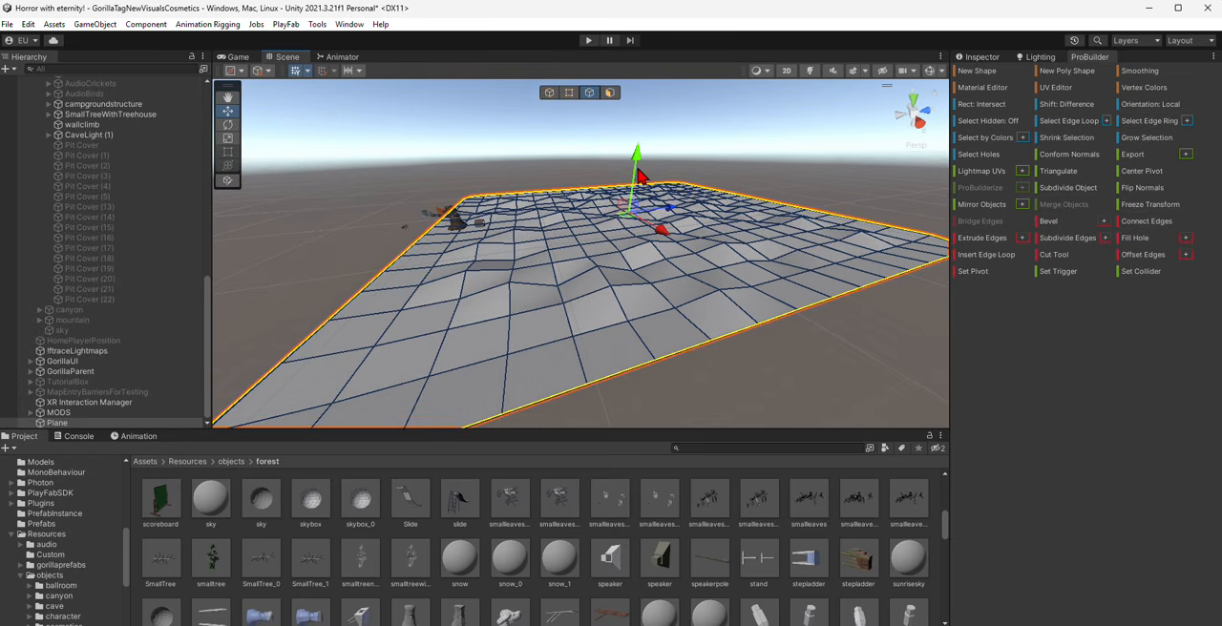
pyautogui.keyDown('shift'); pyautogui.moveTo(637, 170); pyautogui.dragTo(641, 125); pyautogui.keyUp('shift')
pyautogui.moveTo(592, 183); pyautogui.dragTo(216, 144, button='right')
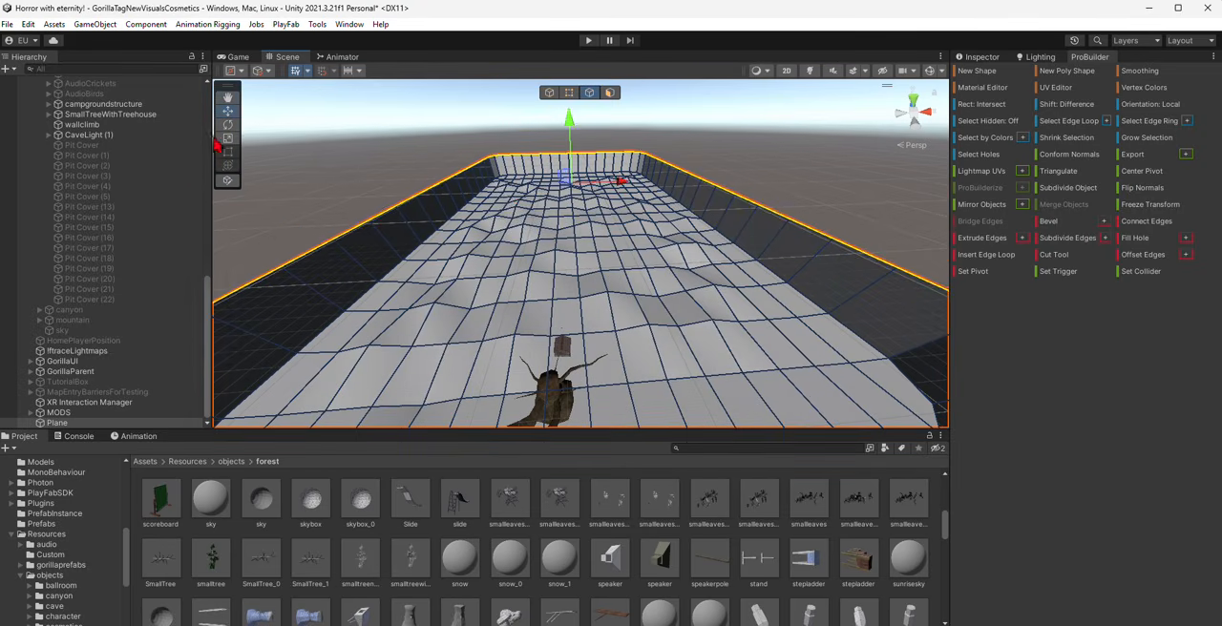
# - Extrude the walls' upper border edges upward again to add a second, higher wall tier
pyautogui.moveTo(571, 186); pyautogui.dragTo(570, 191)
pyautogui.press('w')
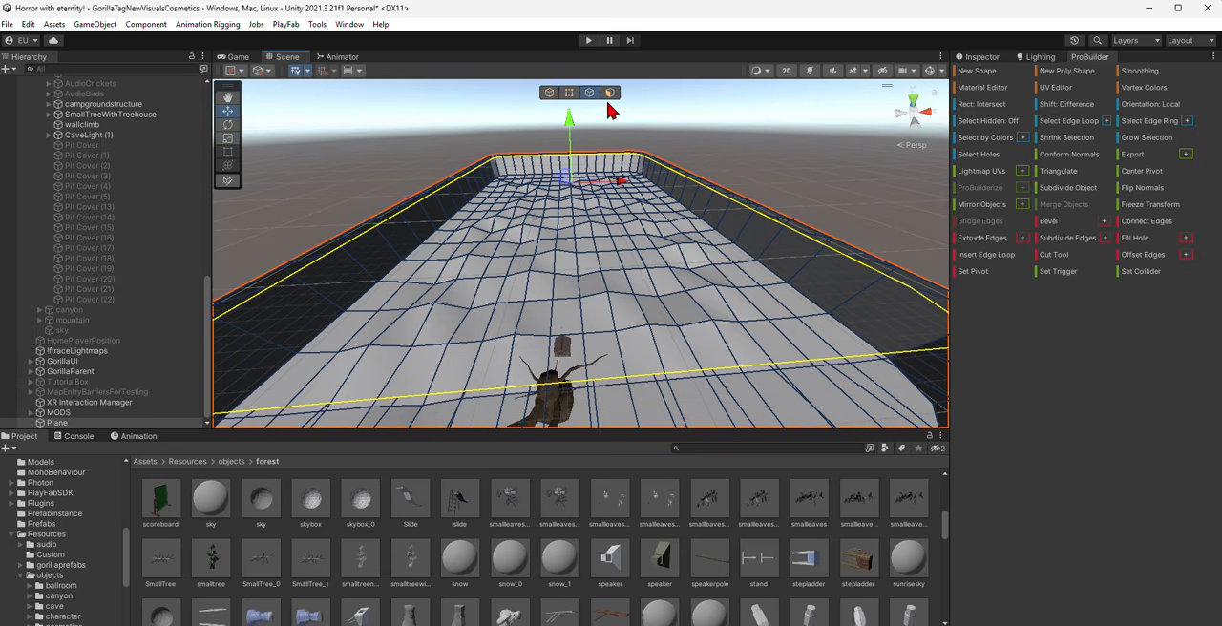
pyautogui.moveTo(564, 123); pyautogui.dragTo(571, 85)
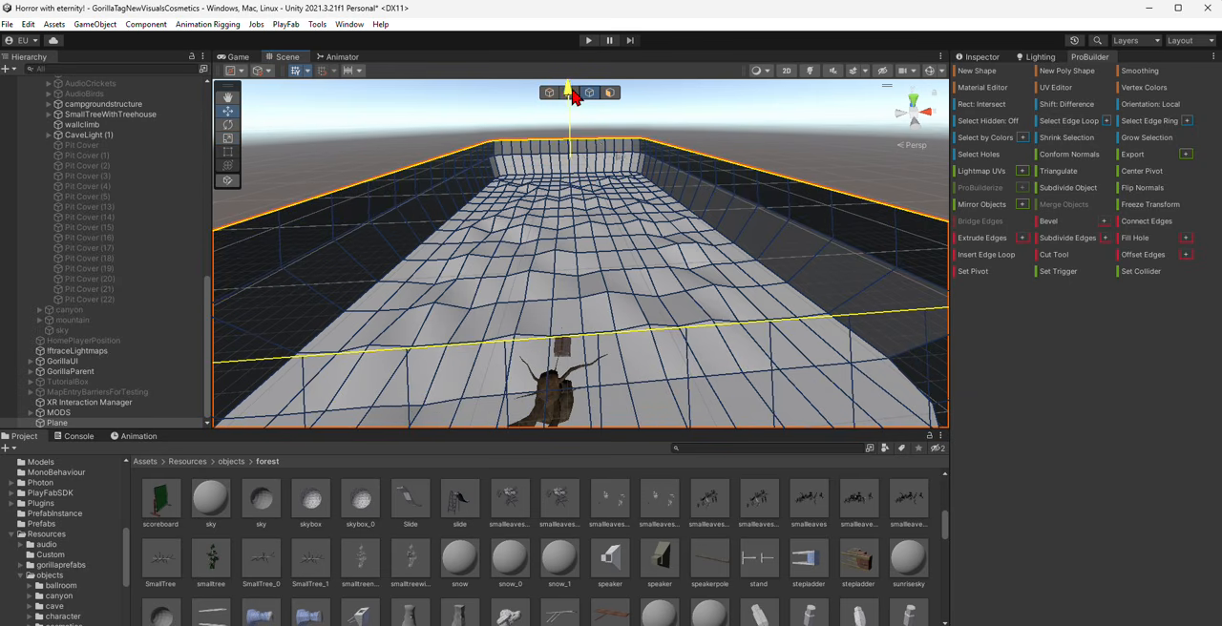
pyautogui.moveTo(607, 176); pyautogui.dragTo(612, 138, button='right')
# - Scale the selected rim edges to shape the wall's upper part and spread an outer border outward
pyautogui.press('s')
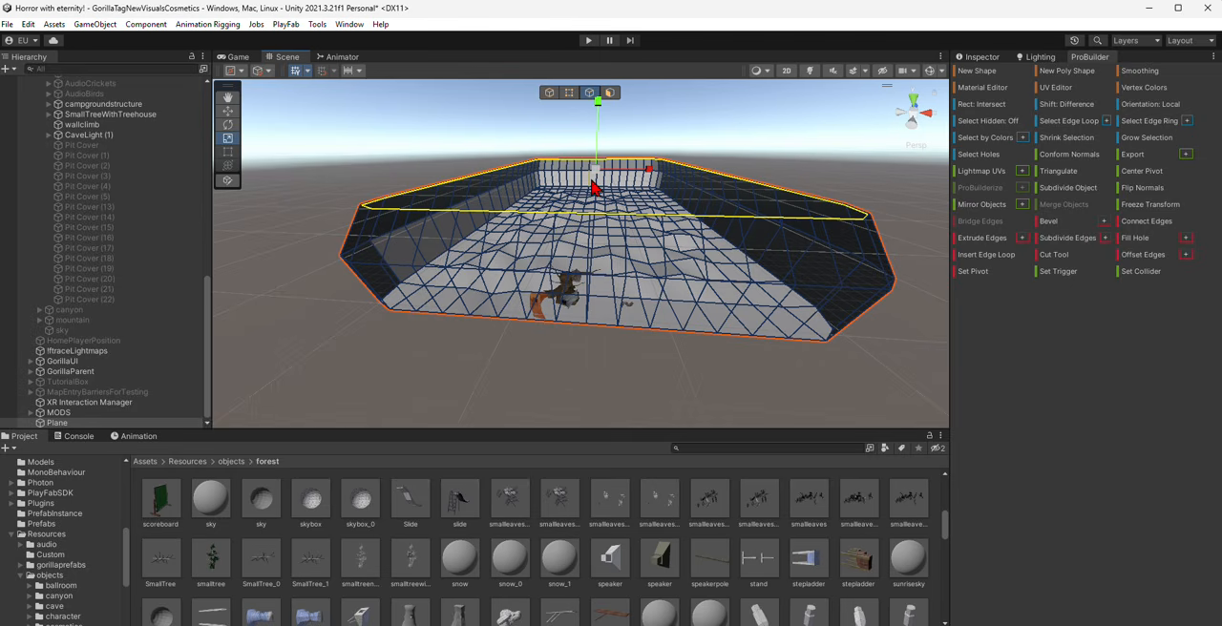
pyautogui.moveTo(595, 175); pyautogui.dragTo(600, 165)
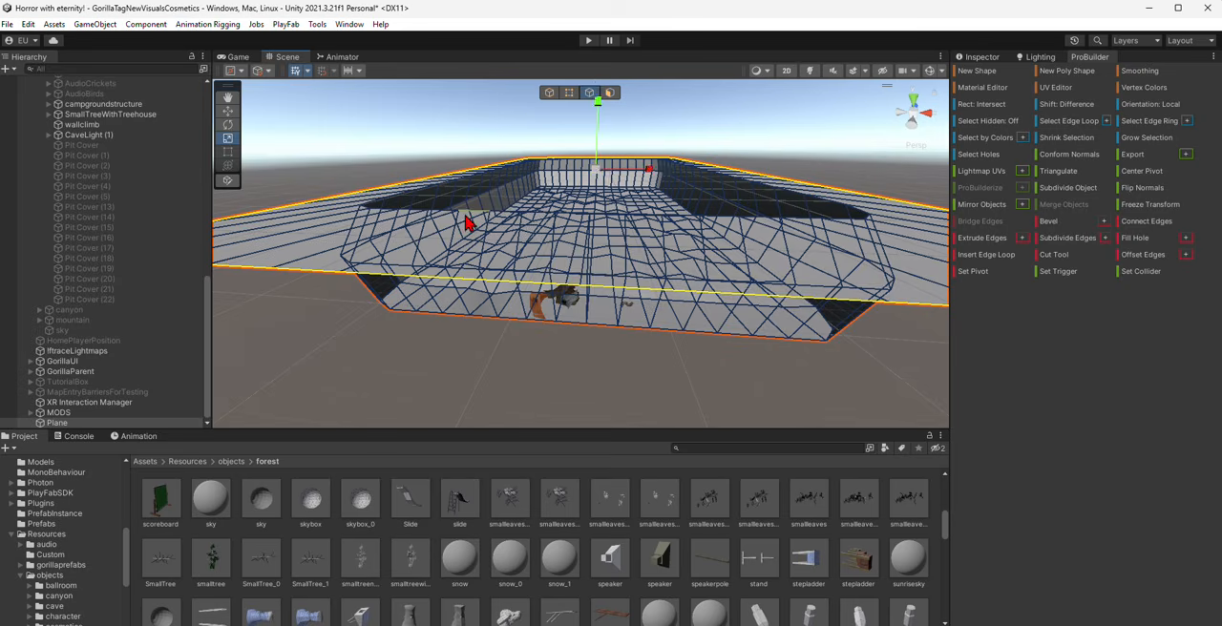
pyautogui.keyDown('alt'); pyautogui.moveTo(464, 223); pyautogui.dragTo(568, 235); pyautogui.keyUp('alt')
pyautogui.moveTo(569, 236); pyautogui.dragTo(530, 279, button='right')
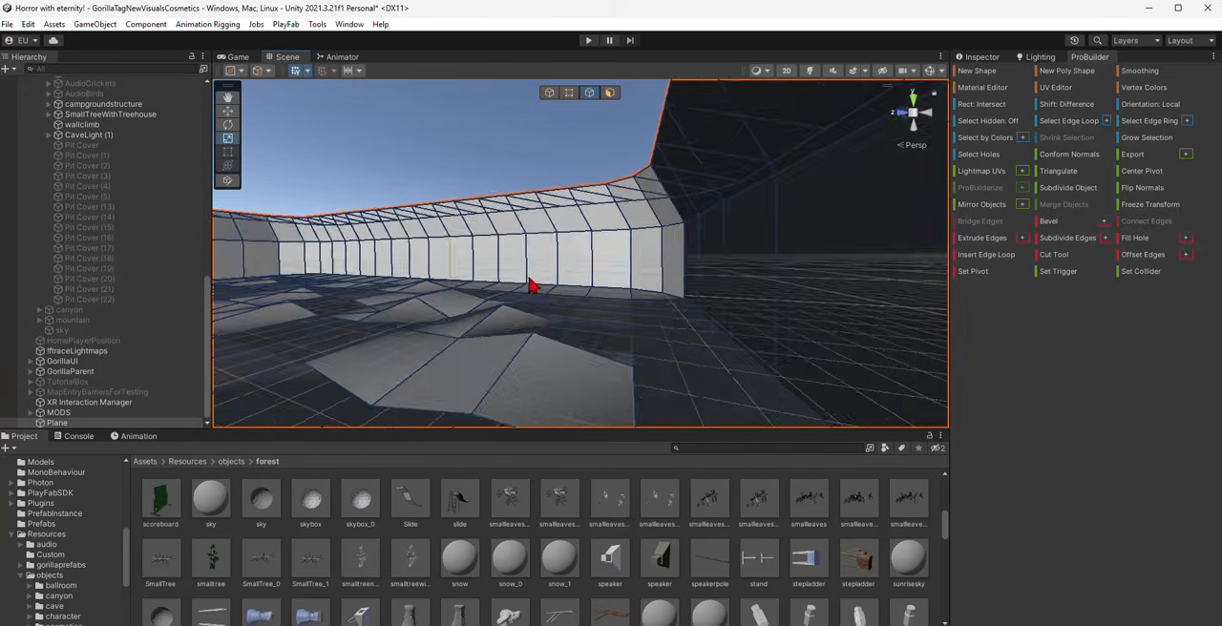
# - Switch to face editing, select every face of the plane and apply the pitground material
pyautogui.click(611, 94)
pyautogui.hotkey('ctrl', 'a')
pyautogui.moveTo(629, 210); pyautogui.dragTo(680, 418, button='right')
pyautogui.click(701, 448)
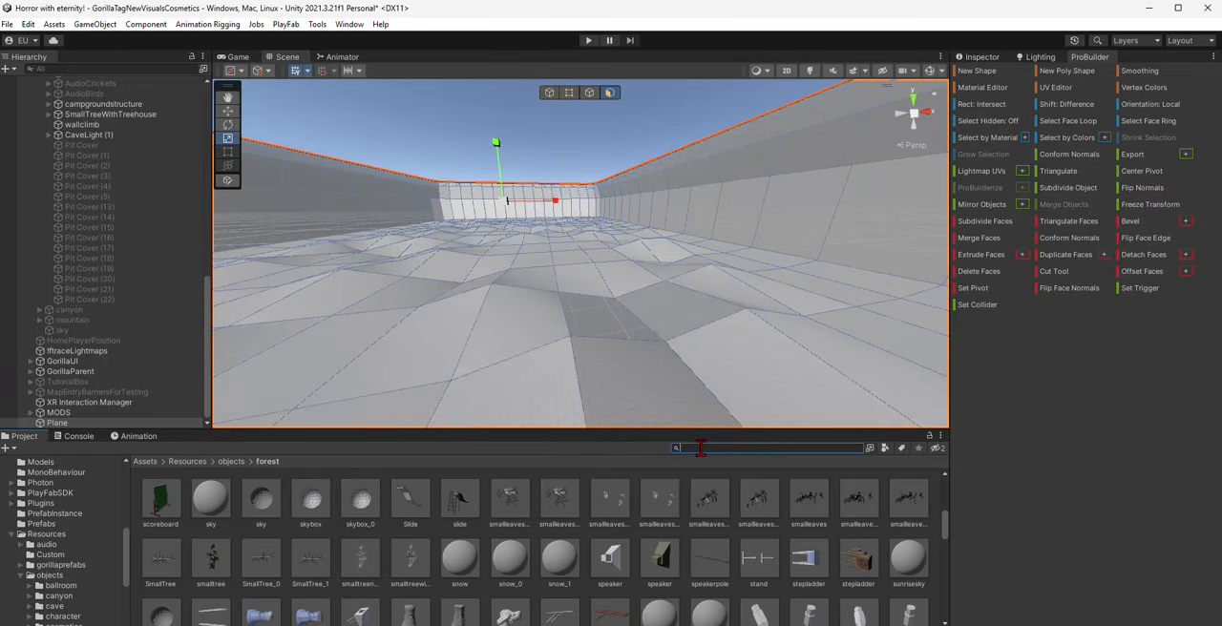
pyautogui.write('grass')
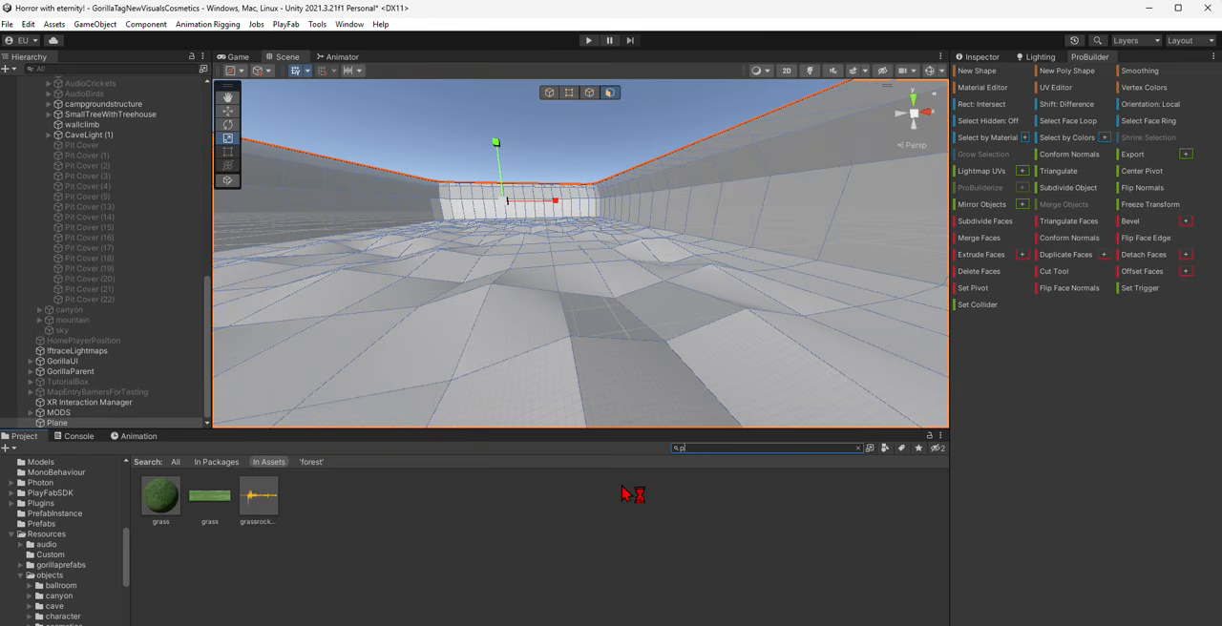
pyautogui.moveTo(160, 497); pyautogui.dragTo(592, 258)
# - Select the wall faces around the terrain, leaving out the ground
pyautogui.moveTo(647, 201); pyautogui.dragTo(880, 220, button='right')
pyautogui.click(883, 227)
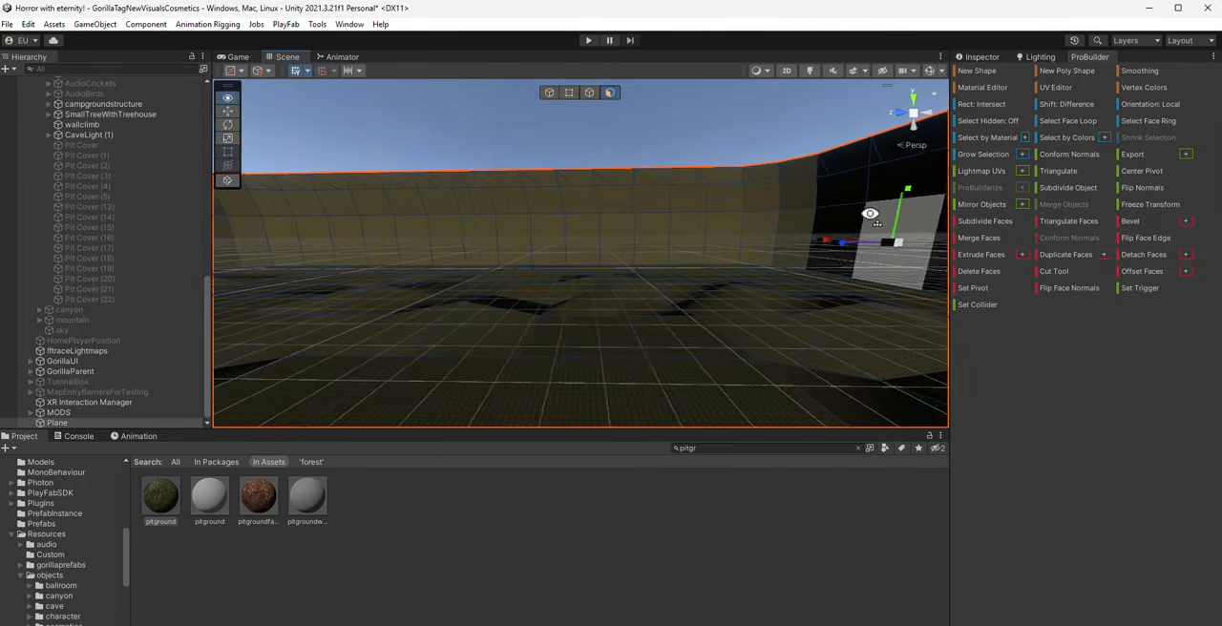
pyautogui.moveTo(832, 266); pyautogui.dragTo(755, 242, button='right')
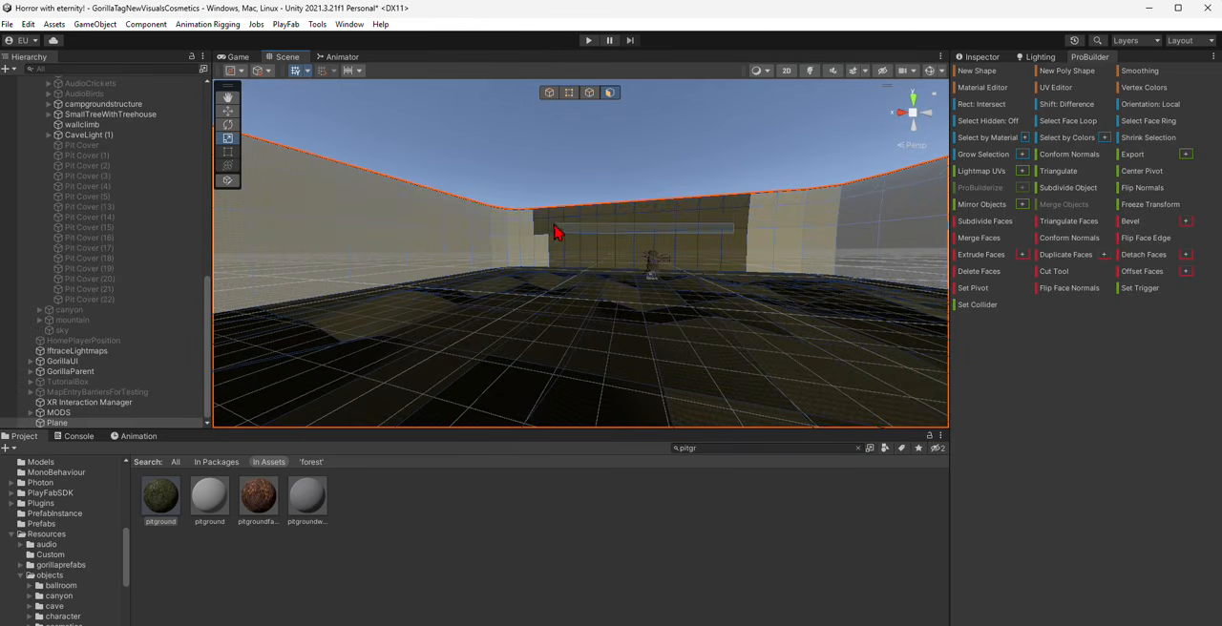
pyautogui.moveTo(636, 273); pyautogui.dragTo(236, 259, button='right')
# - Search the project assets for "pit" and apply the pitwall material to the selected wall faces
pyautogui.click(703, 447)
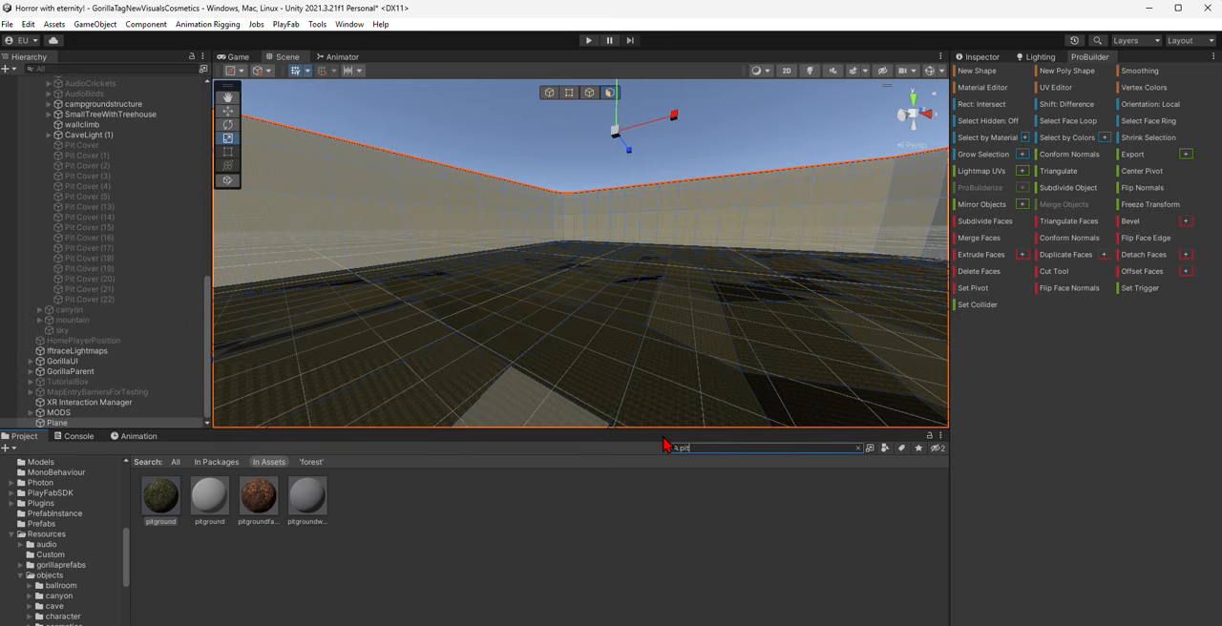
pyautogui.moveTo(407, 234); pyautogui.dragTo(644, 169, button='right')
pyautogui.press('s')
pyautogui.scroll(5, 676, 360)
pyautogui.press('w')
pyautogui.click(677, 239)
pyautogui.press('w')
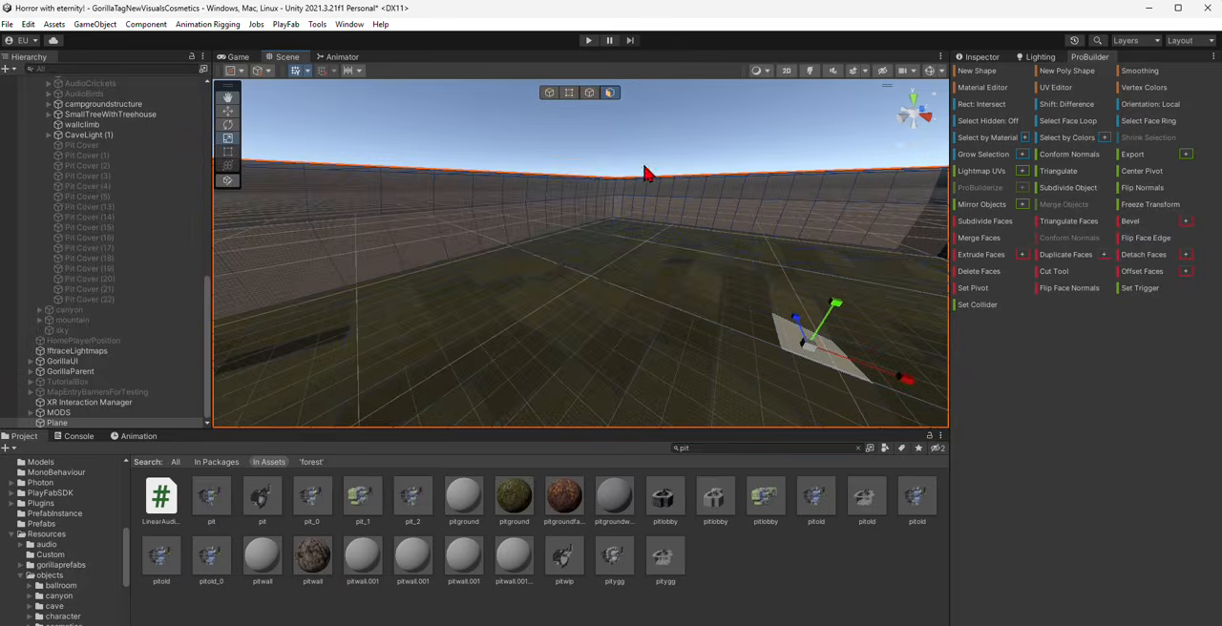
# - Select all faces of the plane and open the UV Editor for their textures
pyautogui.hotkey('ctrl', 'a')
pyautogui.click(1056, 87)
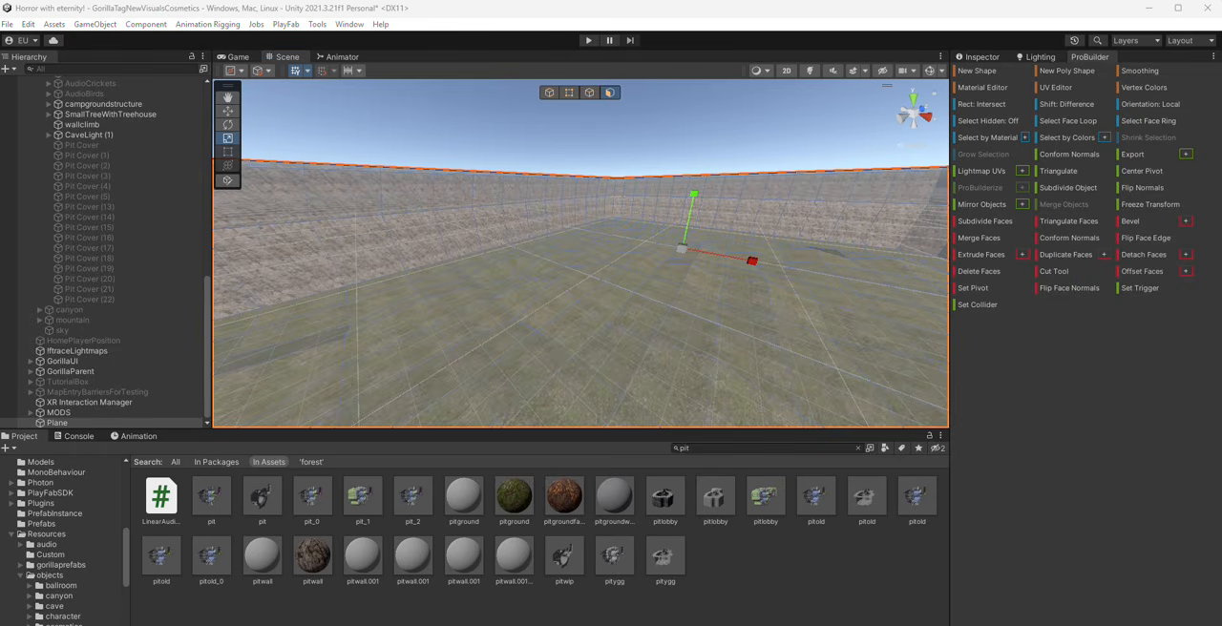
pyautogui.click(795, 575)
# - Inspect the textured terrain and walls around the campground structure and the treehouse tree
pyautogui.moveTo(649, 267); pyautogui.dragTo(354, 290, button='right')
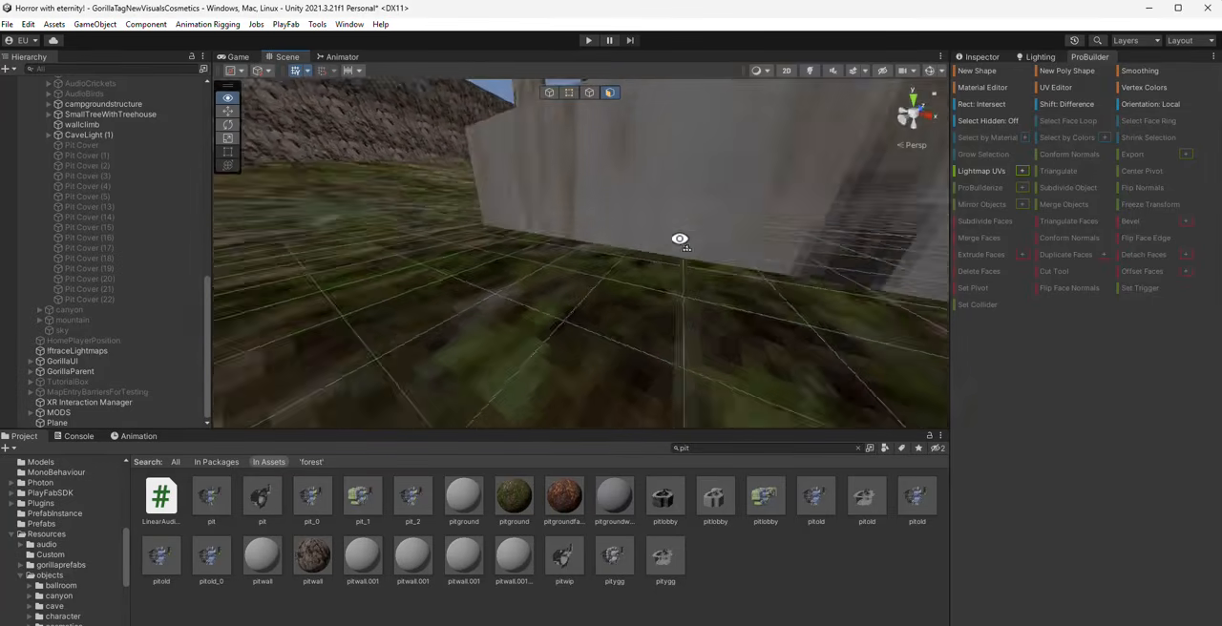
pyautogui.moveTo(804, 339); pyautogui.dragTo(649, 196, button='right')
pyautogui.click(648, 196)
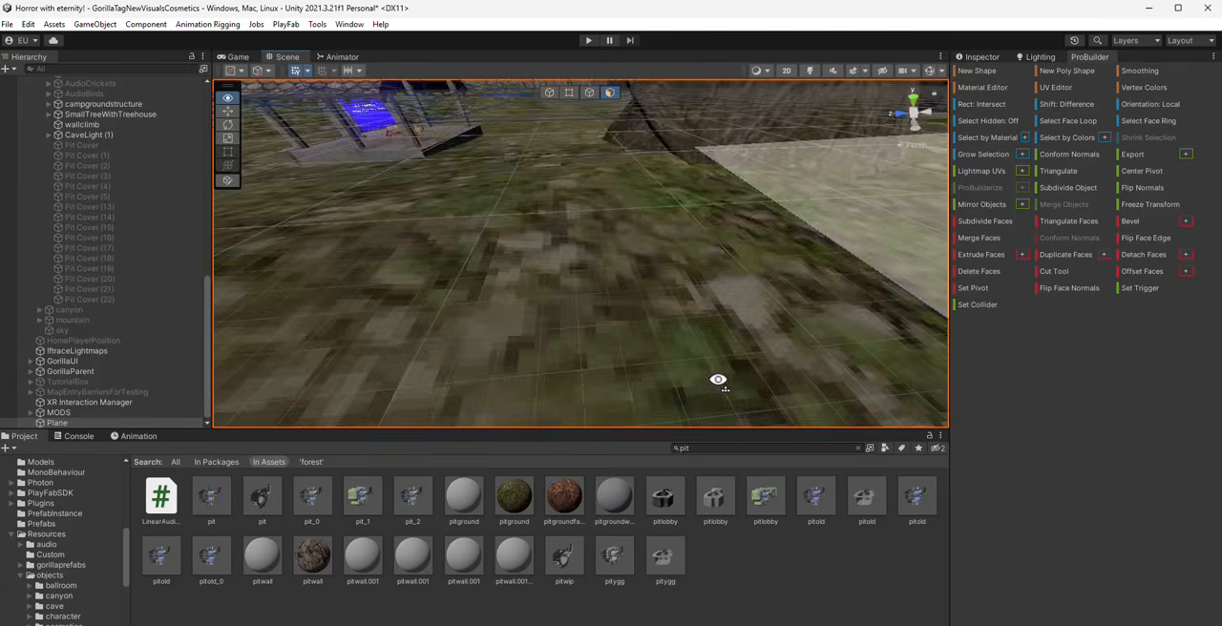
pyautogui.moveTo(718, 380); pyautogui.dragTo(724, 390, button='right')
pyautogui.click(779, 576)
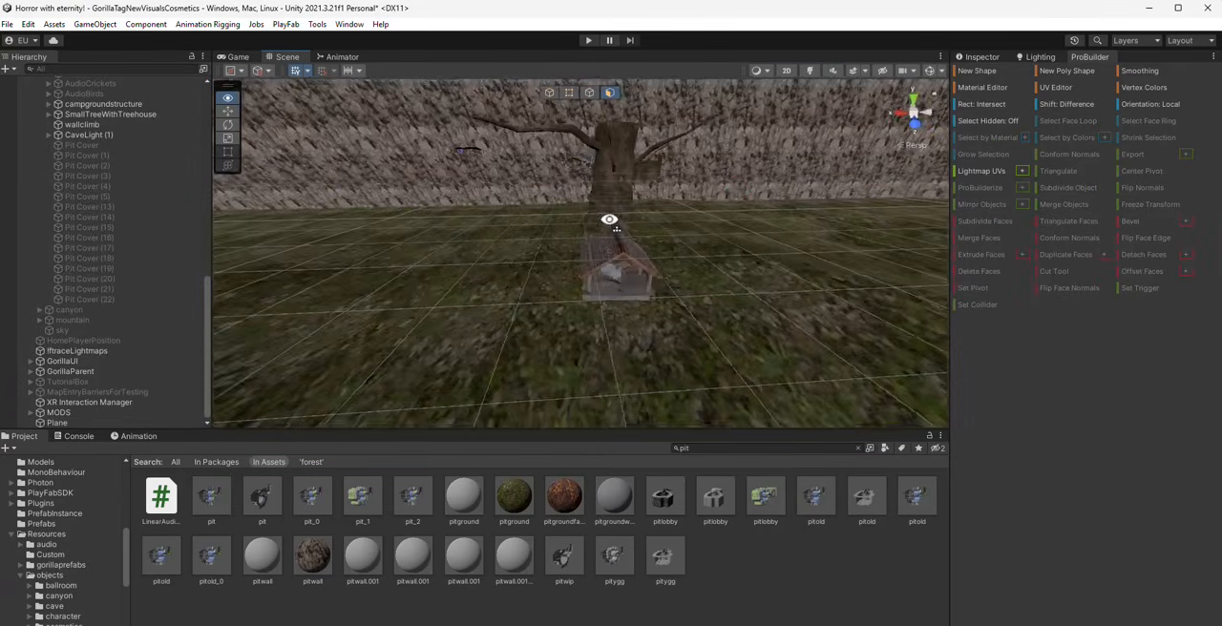
pyautogui.keyDown('alt'); pyautogui.moveTo(502, 204); pyautogui.dragTo(506, 206); pyautogui.keyUp('alt')
pyautogui.click(506, 206)
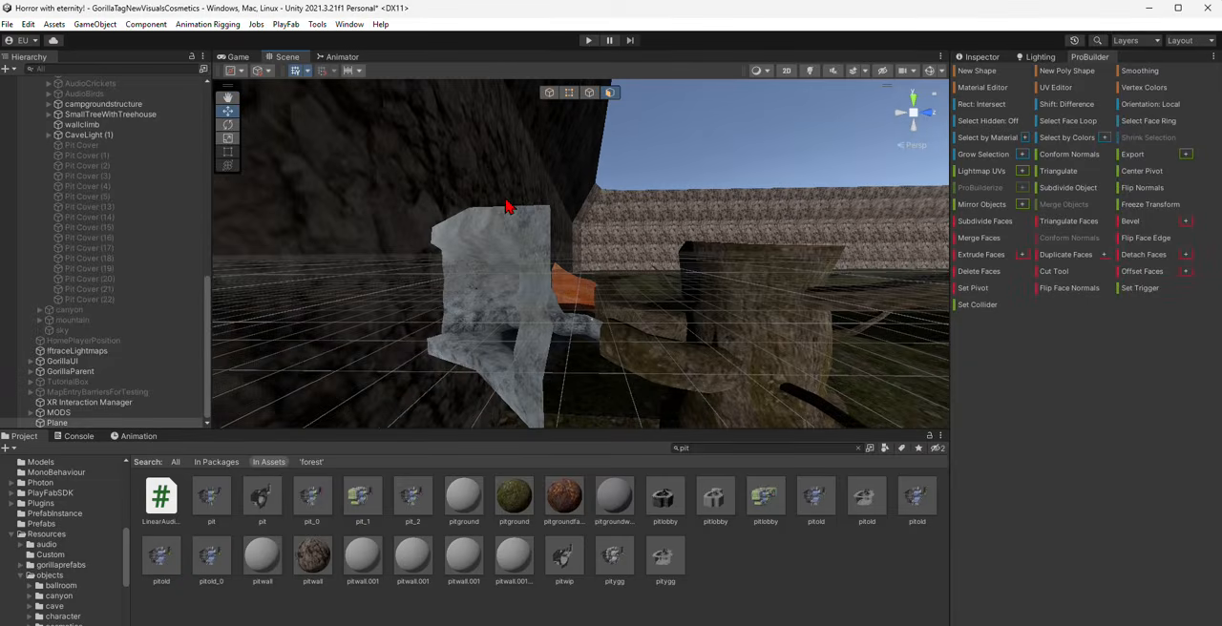
# - Switch to whole-object editing and move the plane so its walls enclose the campground structure and tree
pyautogui.click(551, 94)
pyautogui.moveTo(563, 231); pyautogui.dragTo(561, 252, button='right')
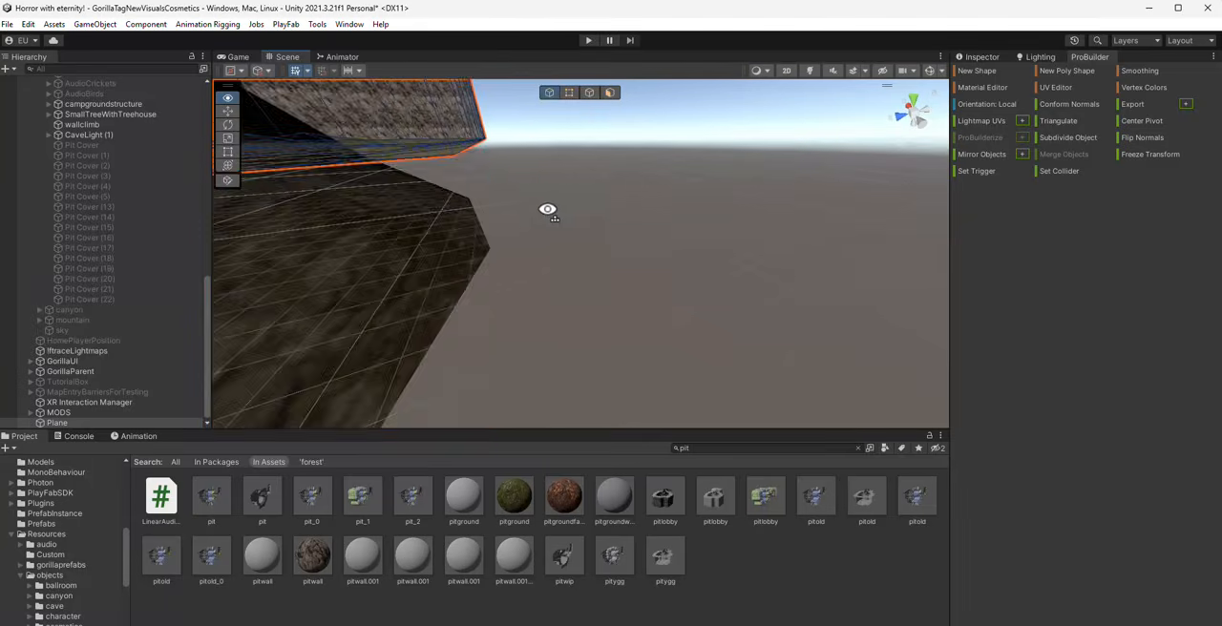
pyautogui.moveTo(547, 209); pyautogui.dragTo(458, 226, button='right')
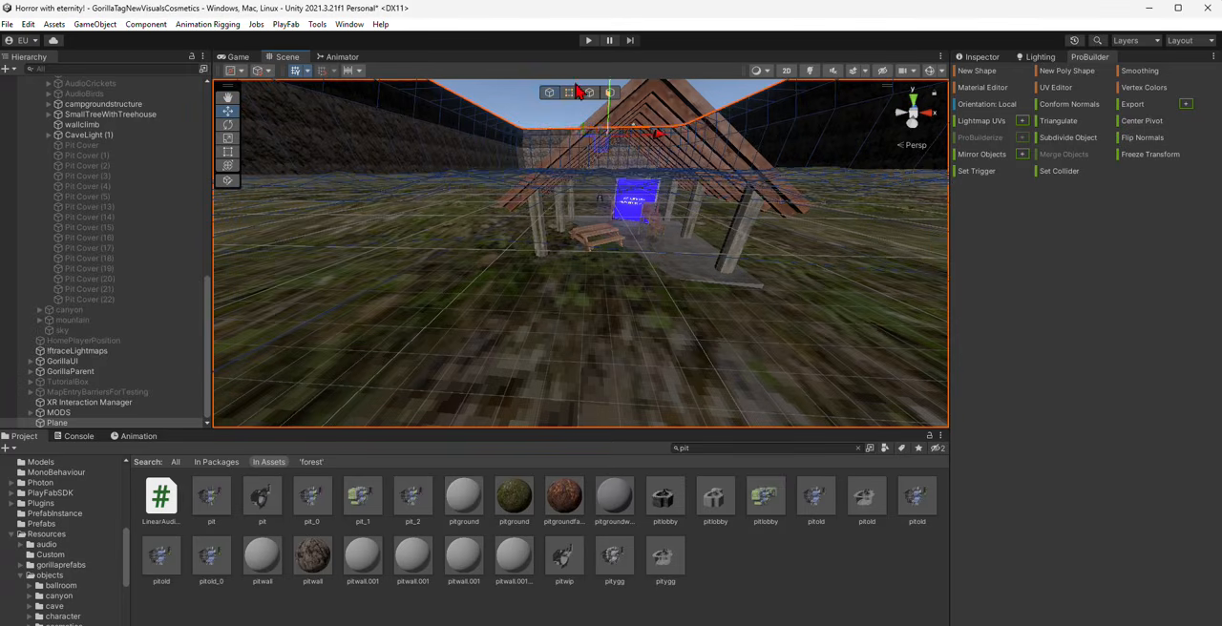
# - Switch to vertex editing and select terrain vertices near the campground structure
pyautogui.click(569, 92)
pyautogui.click(508, 168)
pyautogui.moveTo(506, 177); pyautogui.dragTo(830, 143, button='right')
# - Enable the inactive sky object, turning scene lighting on to check it and off again
pyautogui.click(810, 71)
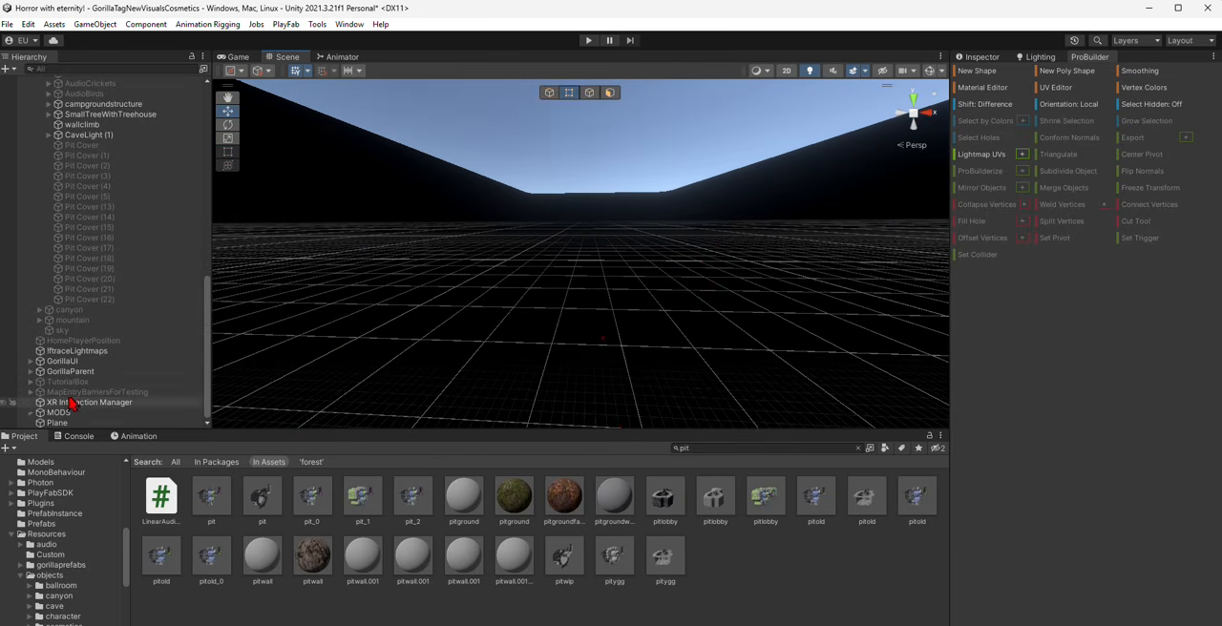
pyautogui.scroll(4, 74, 324)
pyautogui.scroll(-3, 75, 324)
pyautogui.click(82, 369)
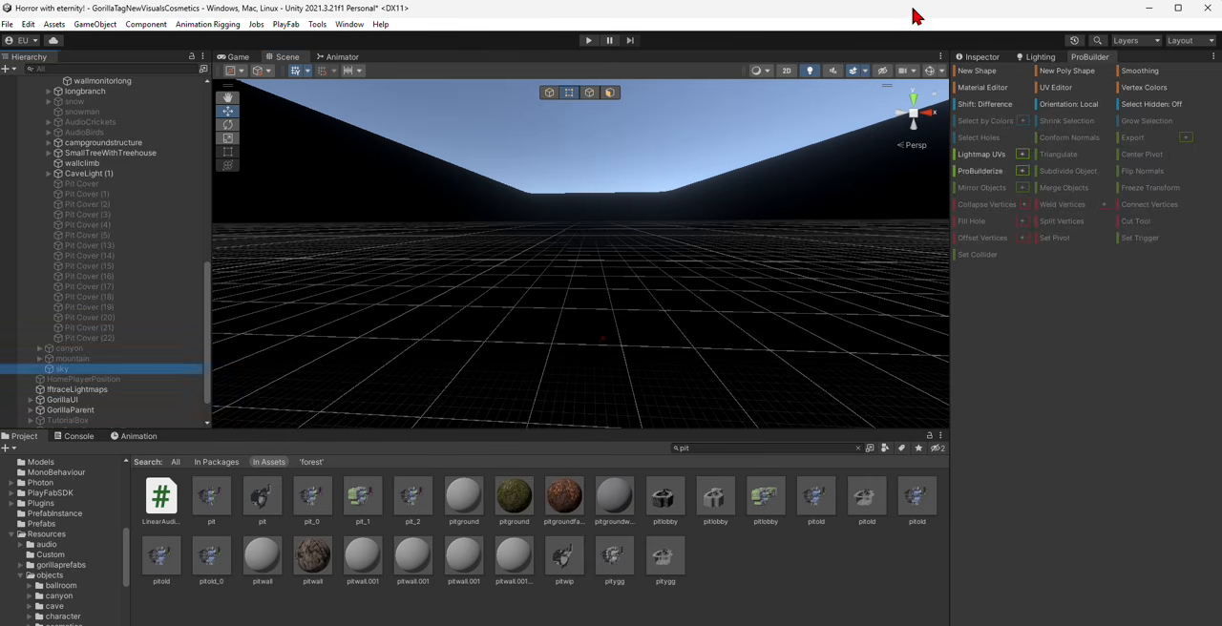
pyautogui.click(999, 60)
pyautogui.click(984, 74)
pyautogui.click(702, 586)
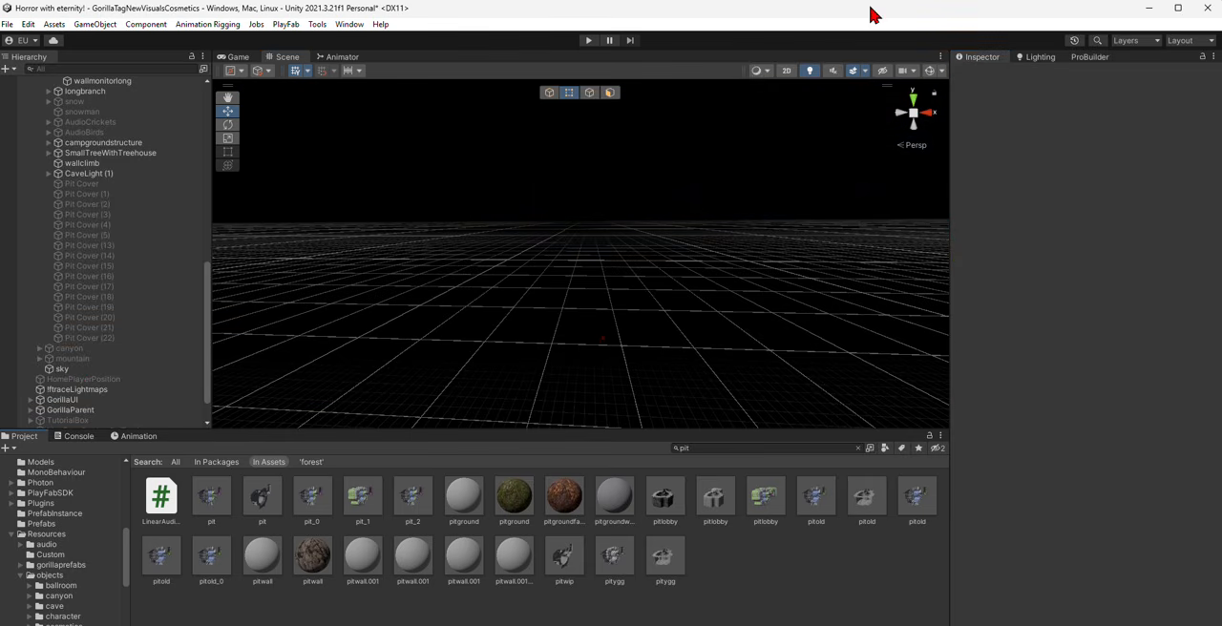
pyautogui.click(813, 74)
# - Search the project assets for "tree" and place the SmallTree model on the open ground
pyautogui.moveTo(594, 265); pyautogui.dragTo(741, 328, button='right')
pyautogui.moveTo(573, 286); pyautogui.dragTo(767, 166, button='right')
pyautogui.moveTo(391, 245); pyautogui.dragTo(317, 261, button='right')
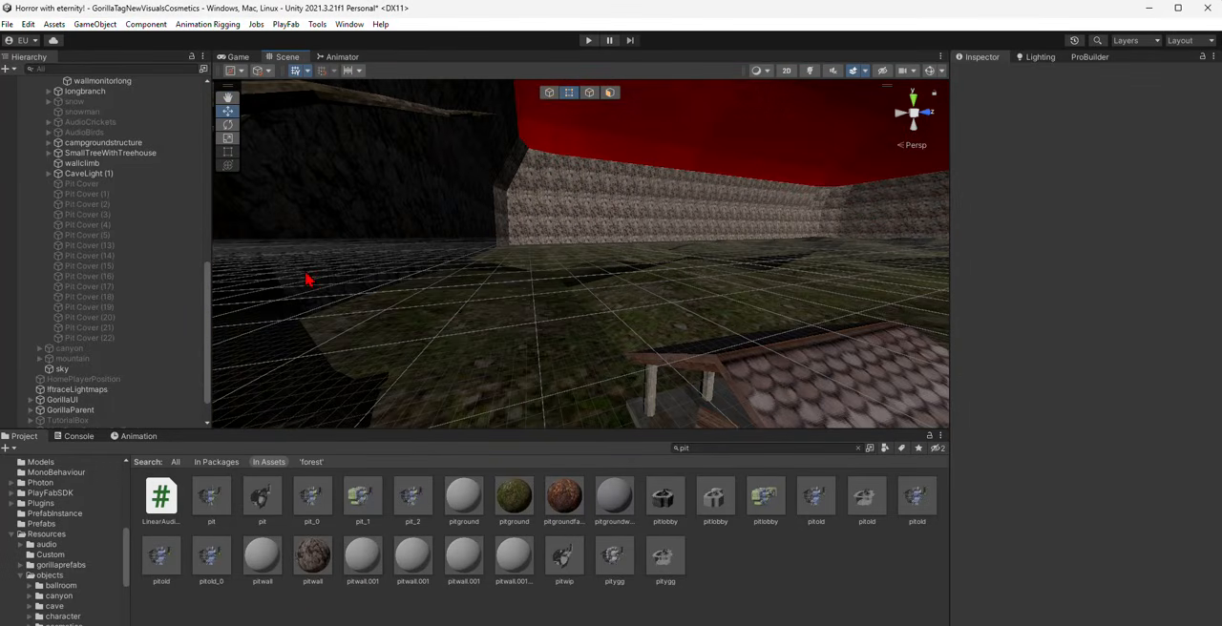
pyautogui.moveTo(451, 303); pyautogui.dragTo(763, 423, button='right')
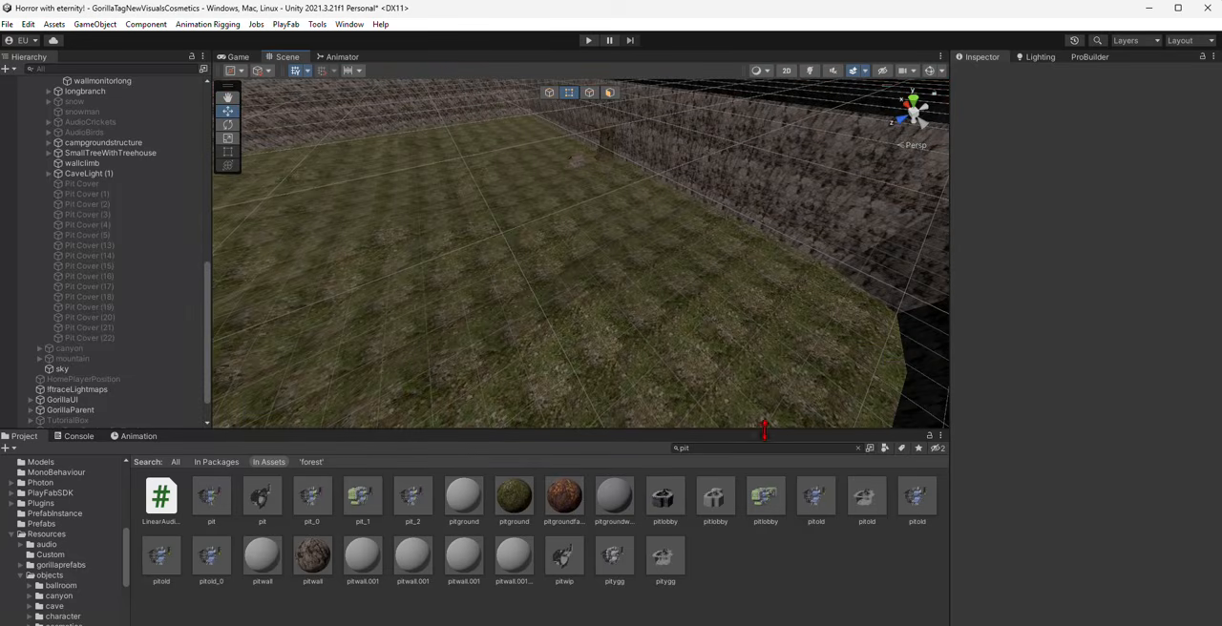
pyautogui.click(742, 448)
pyautogui.write('tree')
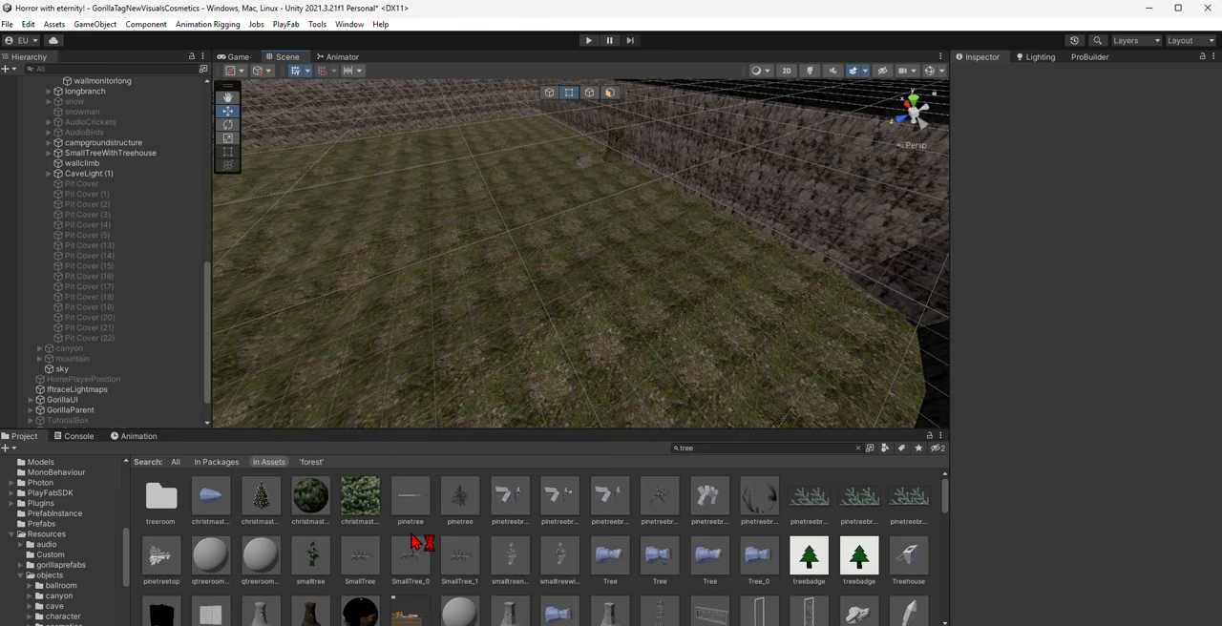
pyautogui.scroll(-1, 532, 528)
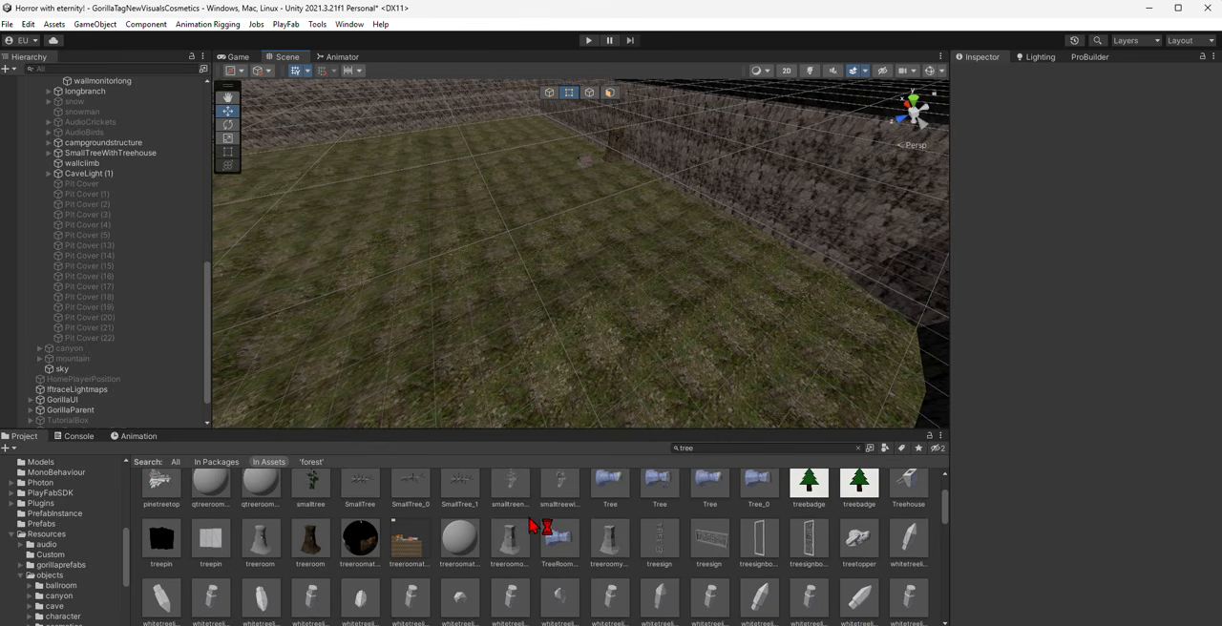
pyautogui.scroll(1, 532, 528)
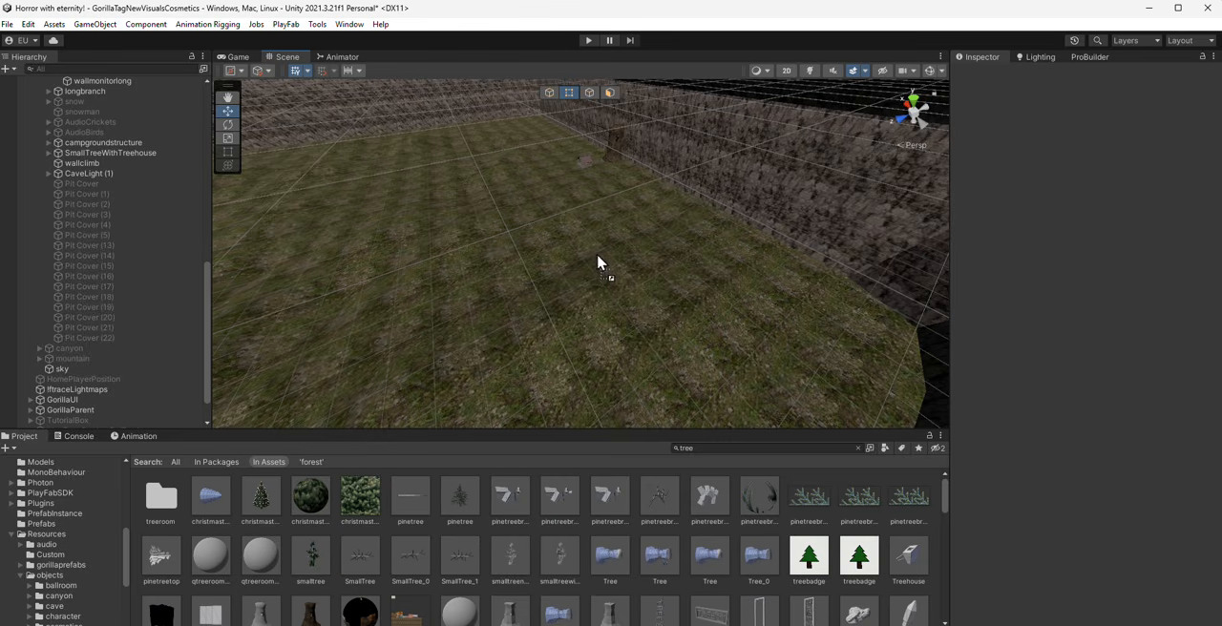
pyautogui.moveTo(598, 263); pyautogui.dragTo(598, 263)
pyautogui.keyDown('alt'); pyautogui.moveTo(597, 264); pyautogui.dragTo(496, 291); pyautogui.keyUp('alt')
# - Search the project assets for "bar" and apply the brown bark material to the small tree
pyautogui.click(731, 451)
pyautogui.write('b')
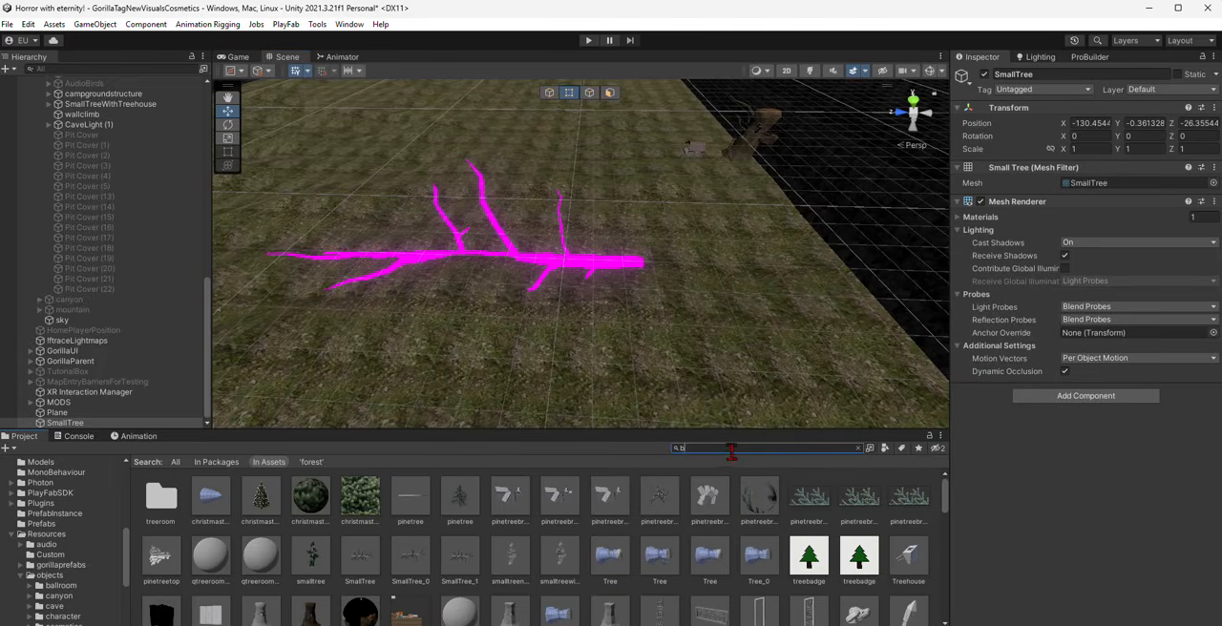
pyautogui.write('ar')
pyautogui.scroll(3, 581, 389)
pyautogui.moveTo(262, 497); pyautogui.dragTo(535, 271)
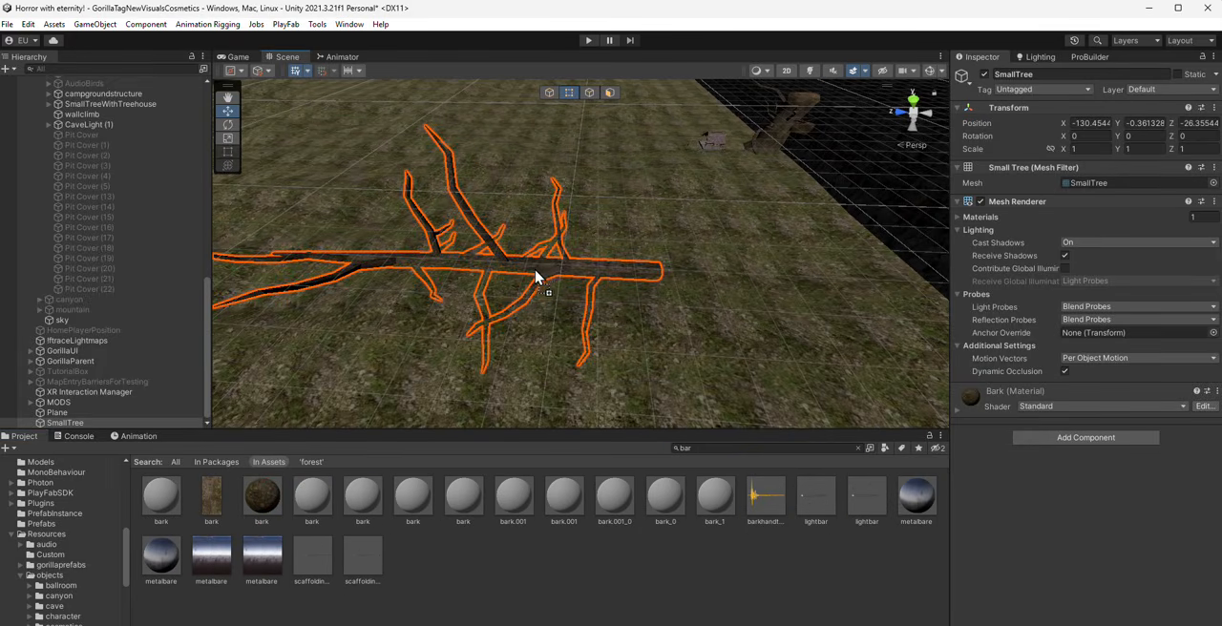
# - In whole-object mode, rotate the small tree into a roughly upright pose and move it across the terrain
pyautogui.moveTo(494, 230); pyautogui.dragTo(499, 221, button='right')
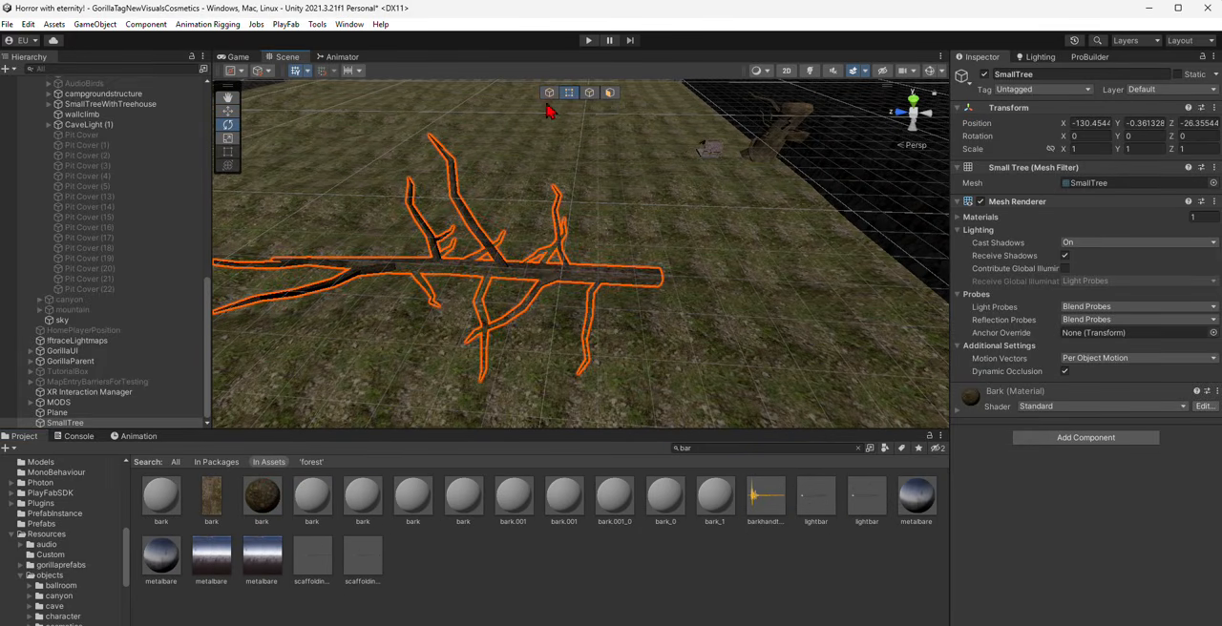
pyautogui.click(550, 93)
pyautogui.moveTo(492, 248); pyautogui.dragTo(474, 197)
pyautogui.click(227, 113)
pyautogui.keyDown('alt'); pyautogui.moveTo(653, 330); pyautogui.dragTo(496, 124); pyautogui.keyUp('alt')
pyautogui.moveTo(592, 218); pyautogui.dragTo(483, 182, button='right')
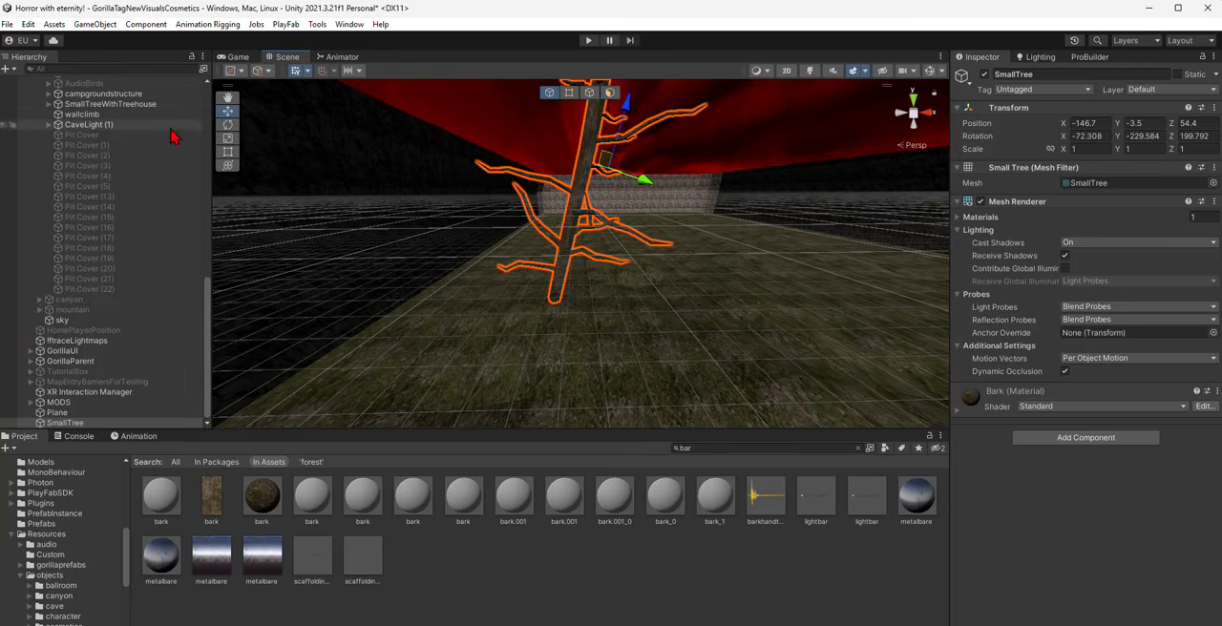
# - Scale the small tree down uniformly to about 0.7
pyautogui.click(228, 151)
pyautogui.click(229, 138)
pyautogui.moveTo(559, 231); pyautogui.dragTo(599, 218, button='right')
pyautogui.moveTo(599, 202); pyautogui.dragTo(594, 221)
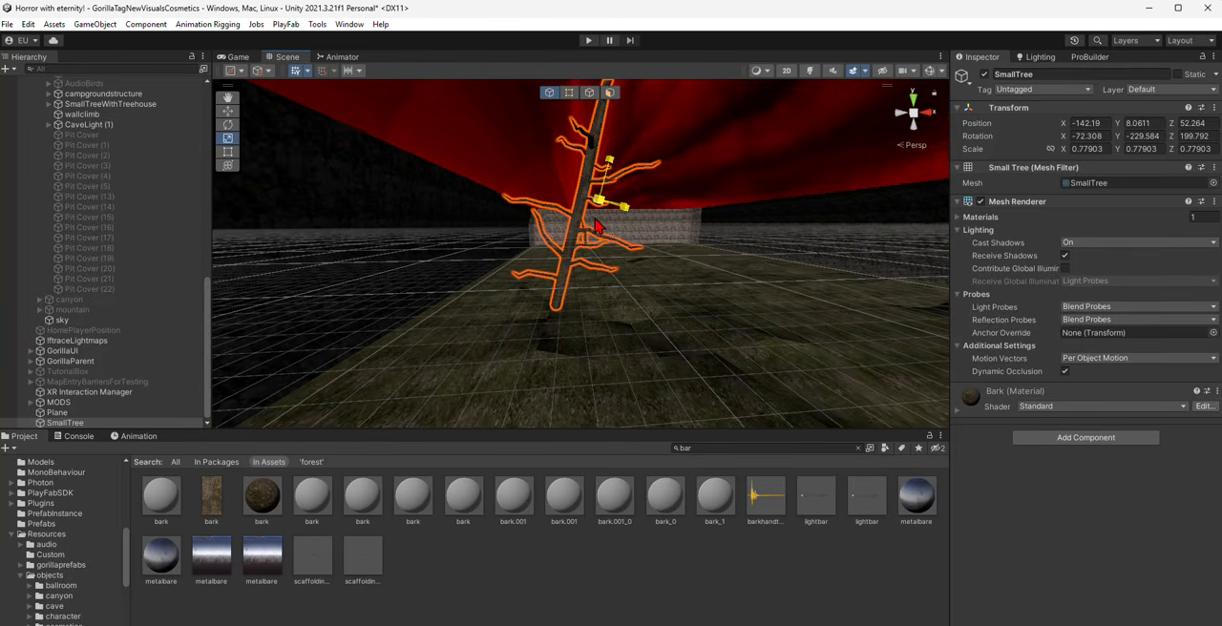
# - Straighten the small tree's trunk and move the tree to X -147.9, Y -2.4, Z 56.3 on the ground
pyautogui.click(228, 124)
pyautogui.moveTo(578, 162); pyautogui.dragTo(565, 172)
pyautogui.click(228, 111)
pyautogui.moveTo(595, 212); pyautogui.dragTo(555, 239)
pyautogui.scroll(10, 534, 286)
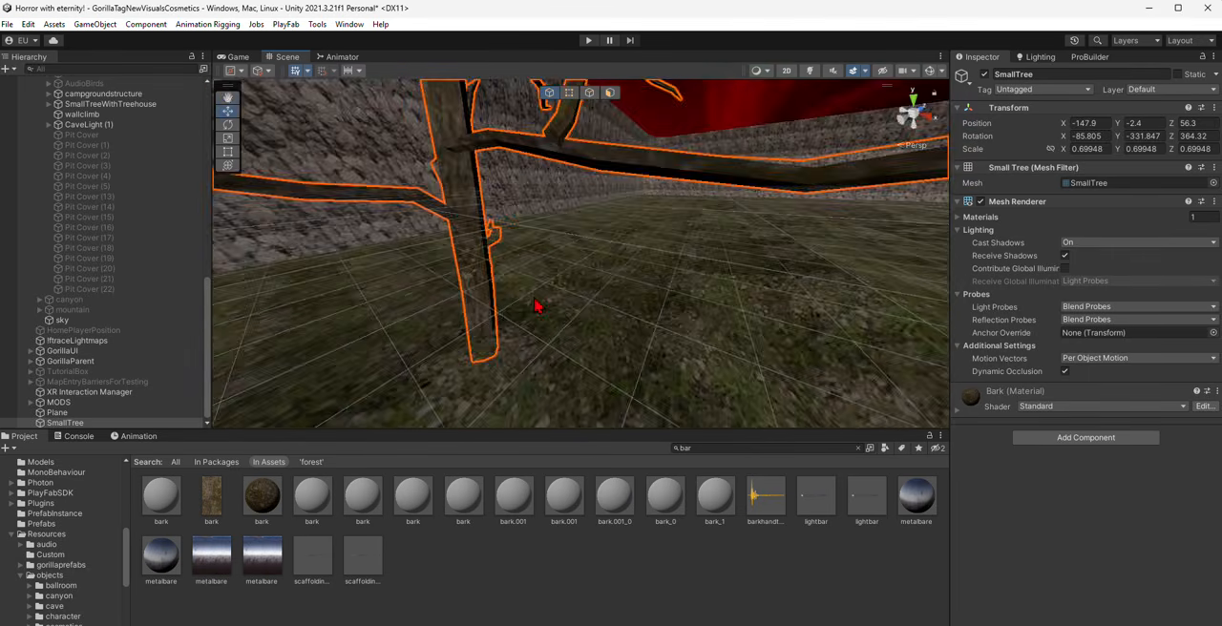
# - Add a Mesh Collider component to the small tree
pyautogui.press('w')
pyautogui.moveTo(534, 298); pyautogui.dragTo(630, 206, button='right')
pyautogui.press('s')
pyautogui.press('w')
pyautogui.click(1076, 439)
pyautogui.write('meshj')
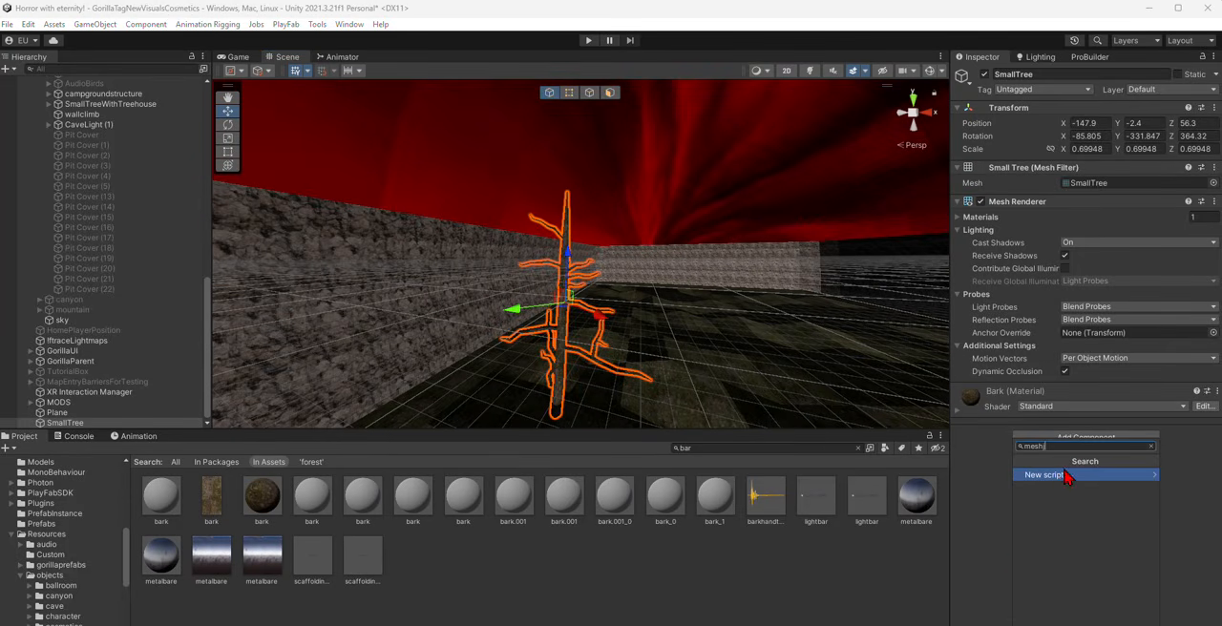
pyautogui.press('BackSpace')
pyautogui.click(1061, 476)
pyautogui.moveTo(782, 311); pyautogui.dragTo(864, 348, button='right')
pyautogui.press('w')
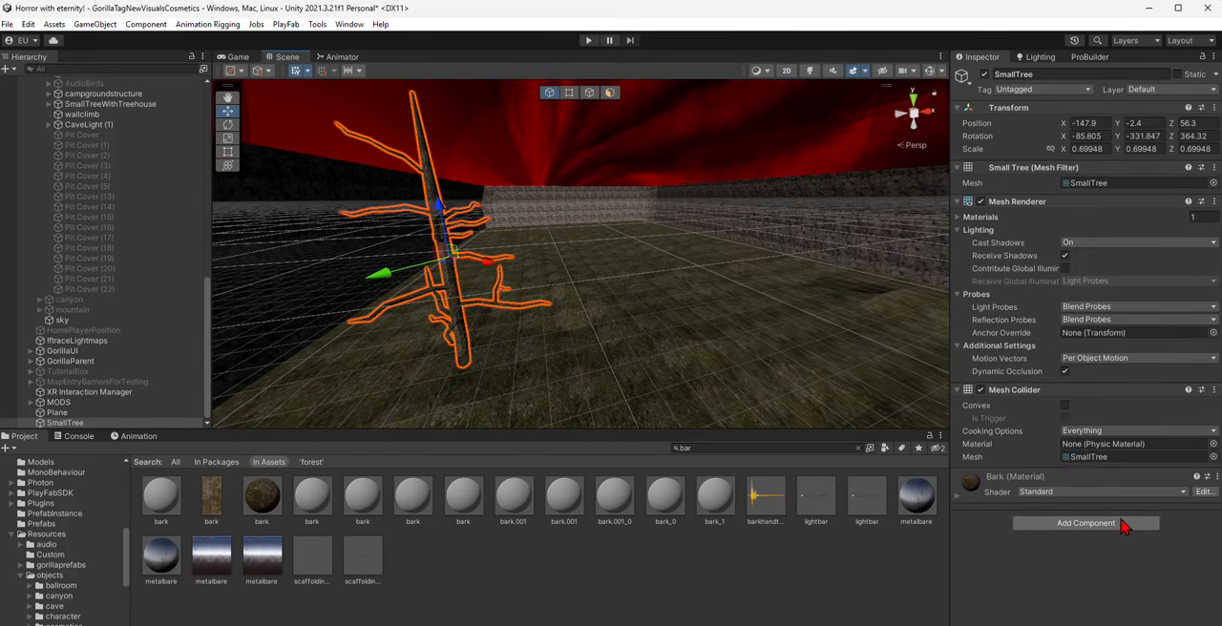
# - Add the Gorilla Surface Override script to the small tree, searching the components for "gorillasurf"
pyautogui.click(1120, 524)
pyautogui.write('gorillasur')
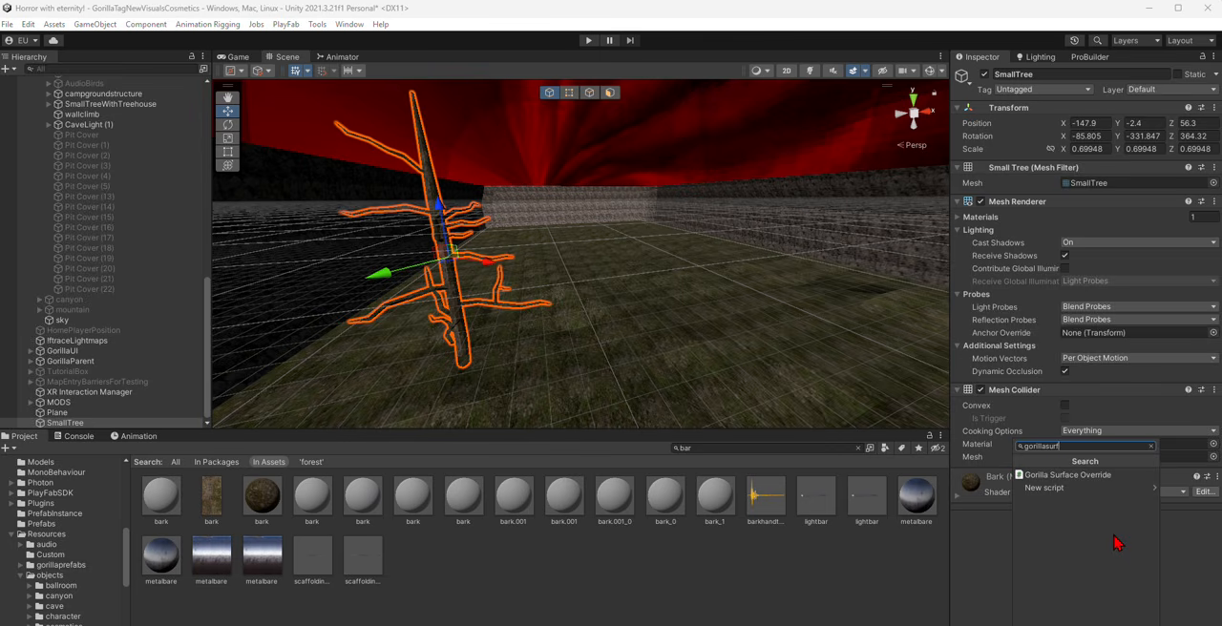
pyautogui.write('f')
pyautogui.click(1060, 475)
pyautogui.moveTo(592, 401); pyautogui.dragTo(568, 244, button='right')
pyautogui.moveTo(630, 401); pyautogui.dragTo(655, 380, button='right')
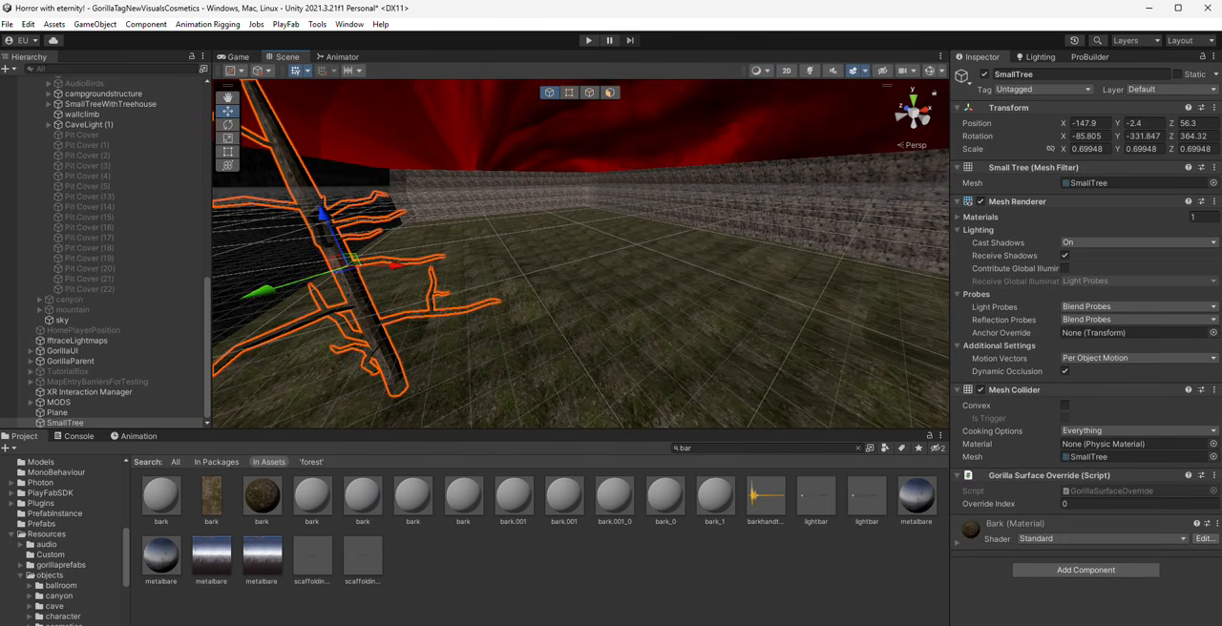
# - Close the Asset Store Tools update notice without installing the new version
pyautogui.moveTo(827, 624)
pyautogui.click(896, 584)
pyautogui.moveTo(453, 1); pyautogui.dragTo(0, 0)
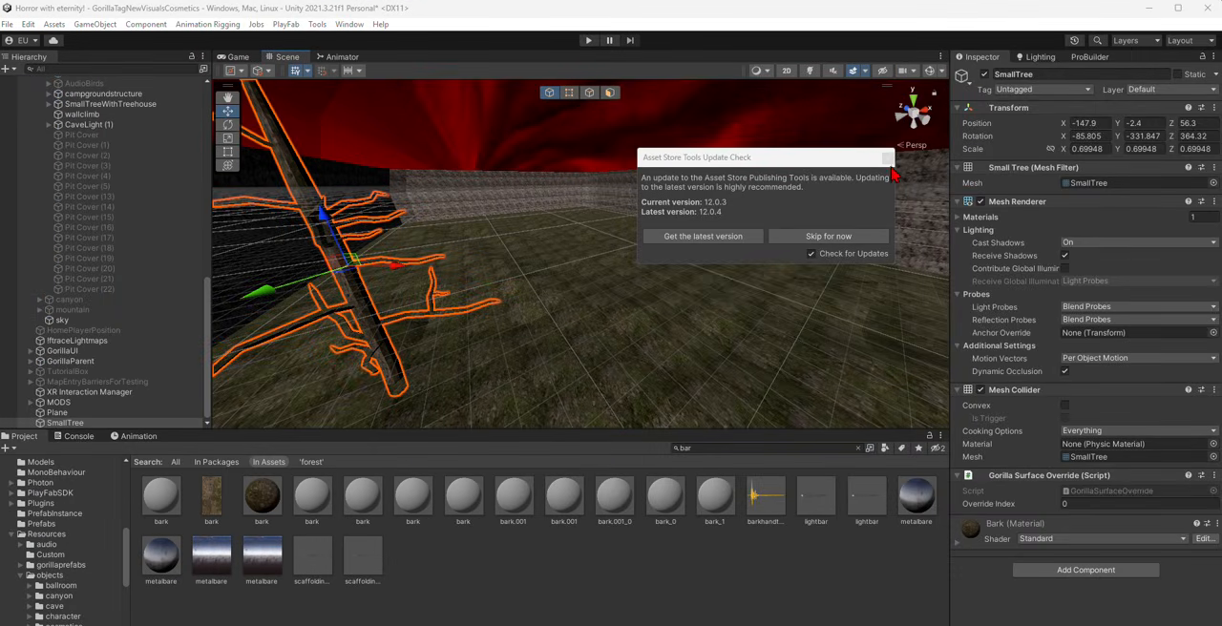
pyautogui.click(887, 158)
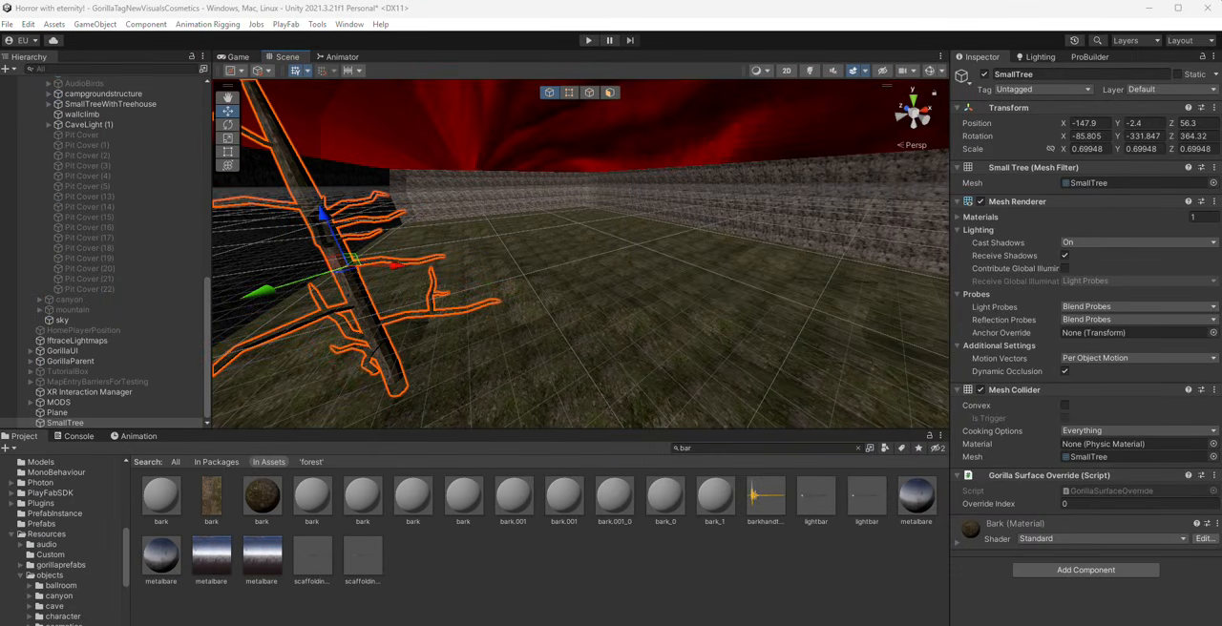
pyautogui.scroll(1, 618, 248)
pyautogui.hotkey('alt', 'Tab')
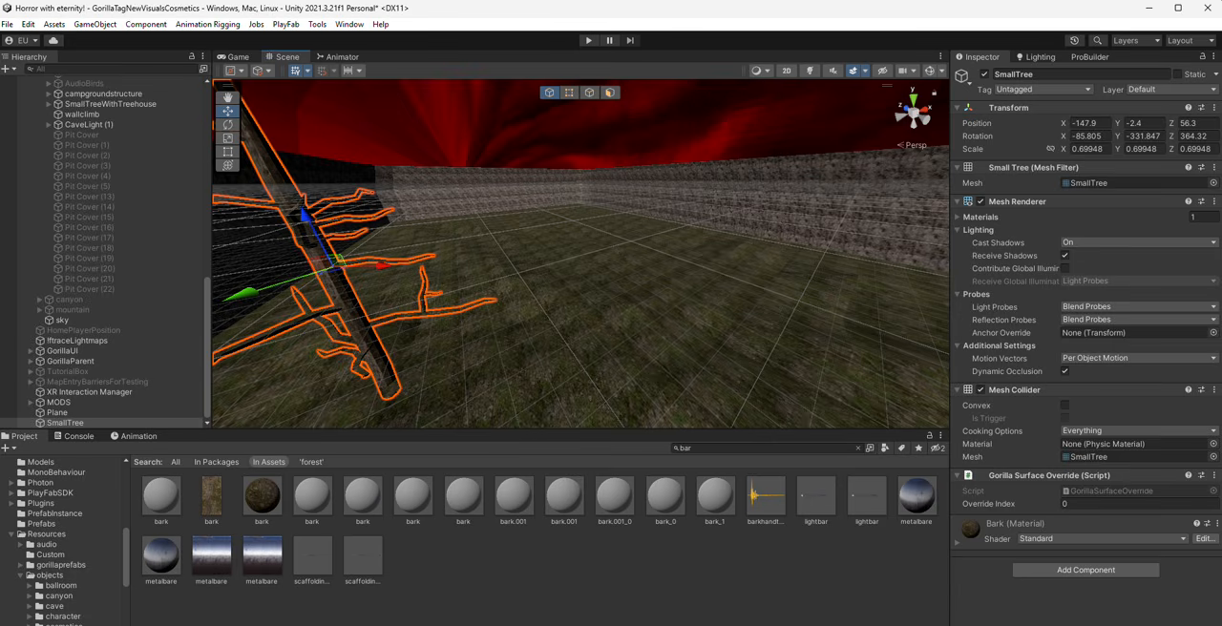
pyautogui.hotkey('alt', 'Tab')
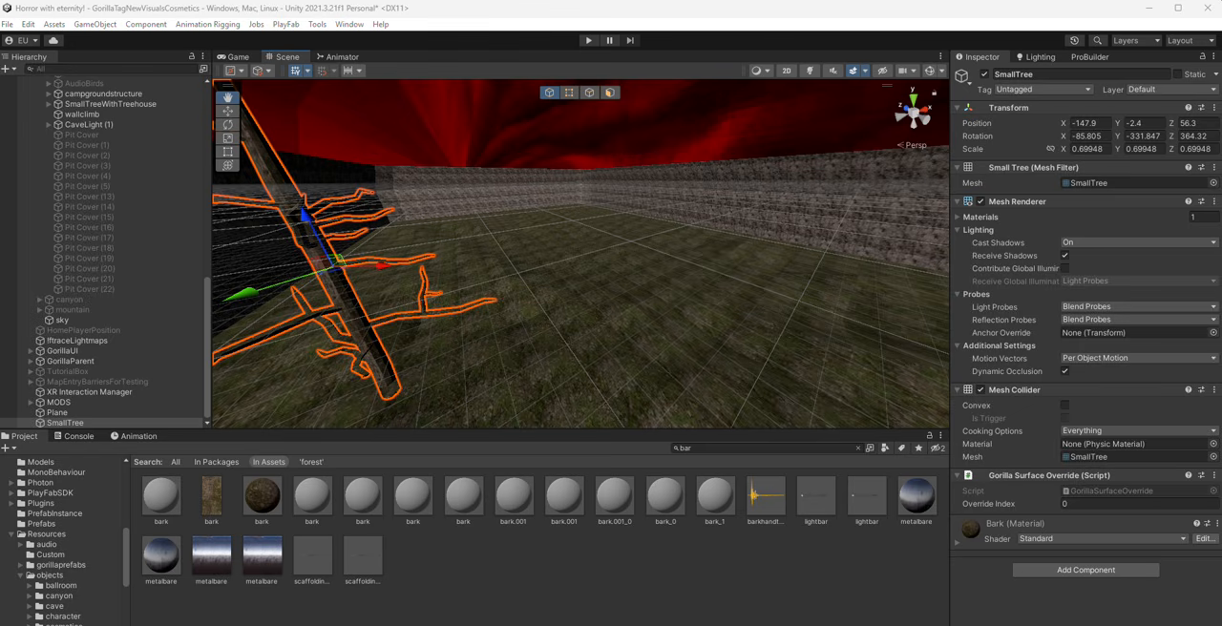
# - Duplicate the small tree, move the copy to about X -152, Y -4.2, Z 268 near the far wall, and tilt it slightly
pyautogui.press('s')
pyautogui.moveTo(579, 271); pyautogui.dragTo(718, 256, button='right')
pyautogui.hotkey('ctrl', 'd')
pyautogui.moveTo(716, 258); pyautogui.dragTo(480, 327)
pyautogui.moveTo(563, 334); pyautogui.dragTo(341, 181, button='right')
pyautogui.press('w')
pyautogui.press('d')
pyautogui.moveTo(501, 181); pyautogui.dragTo(484, 139)
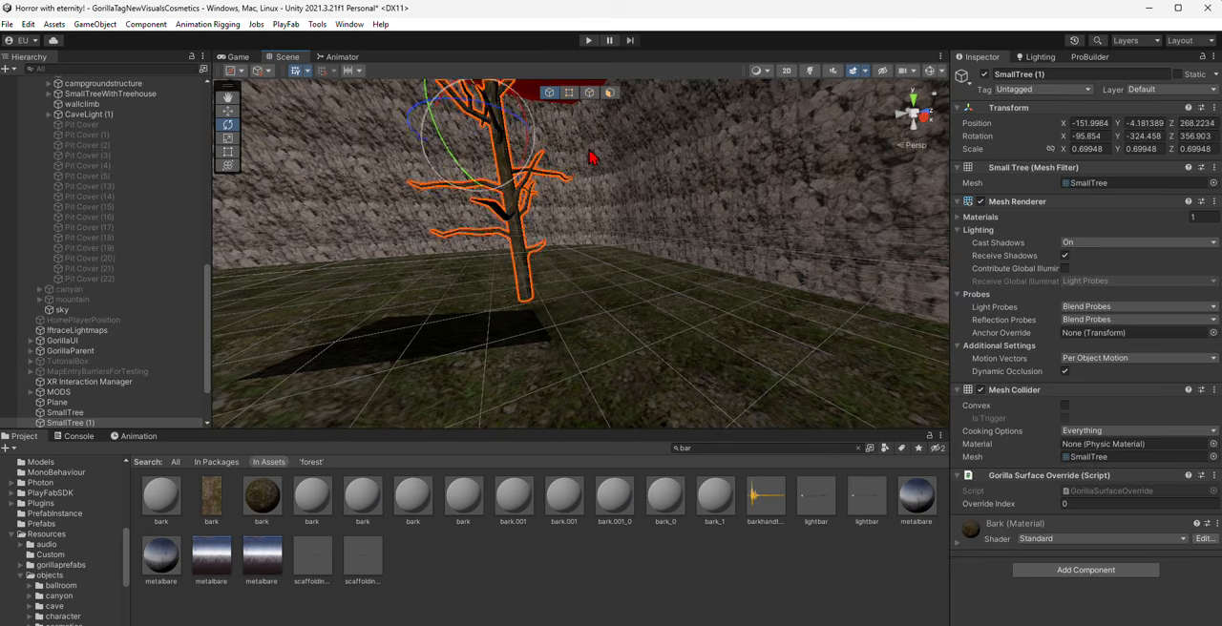
pyautogui.moveTo(589, 157); pyautogui.dragTo(559, 266, button='right')
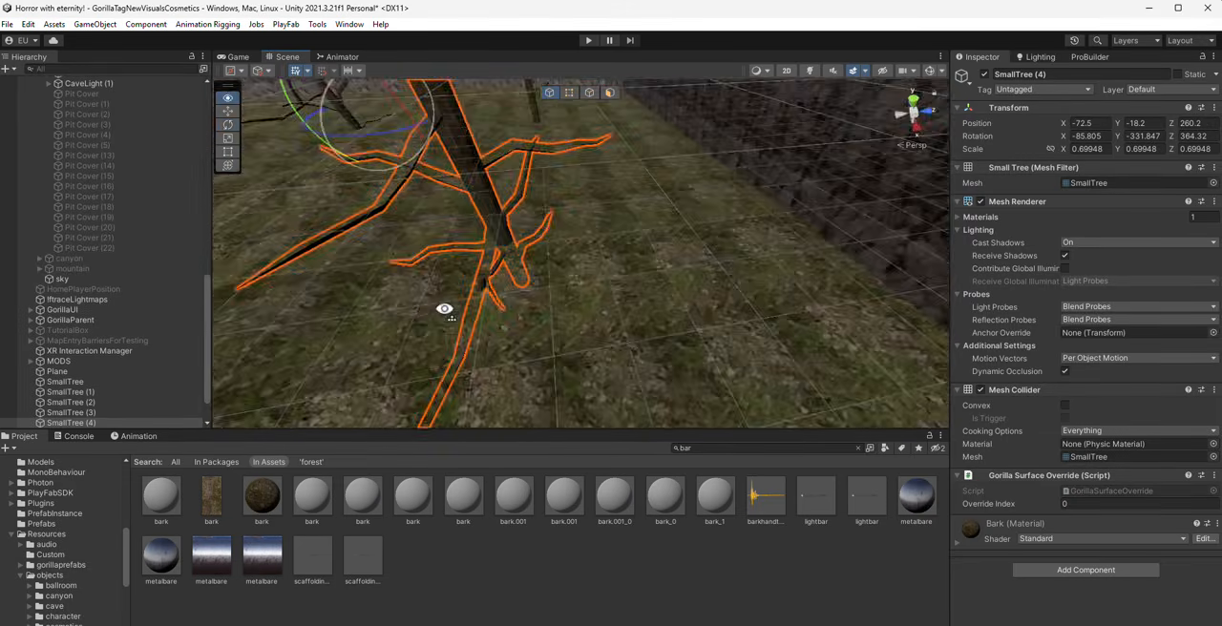
# - Tilt and turn SmallTree (4), move it to about X -62.2, Y -2.7, Z 261, and hide the scene grid
pyautogui.moveTo(448, 308); pyautogui.dragTo(489, 173, button='right')
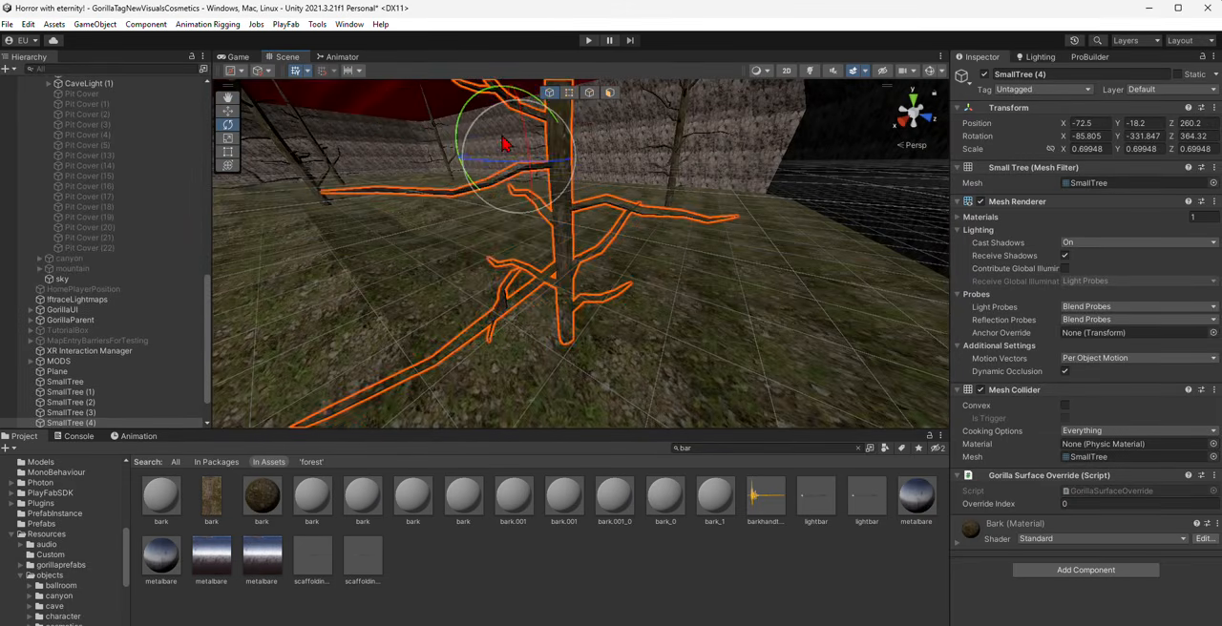
pyautogui.moveTo(504, 143); pyautogui.dragTo(511, 133)
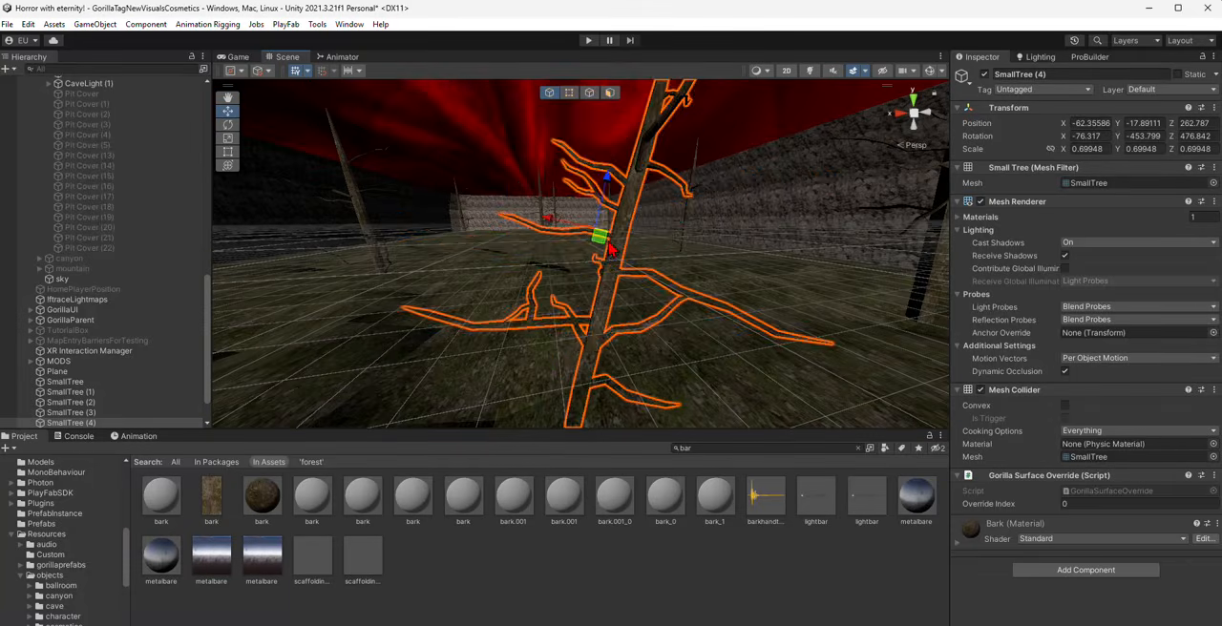
pyautogui.moveTo(604, 141); pyautogui.dragTo(420, 148)
pyautogui.click(297, 72)
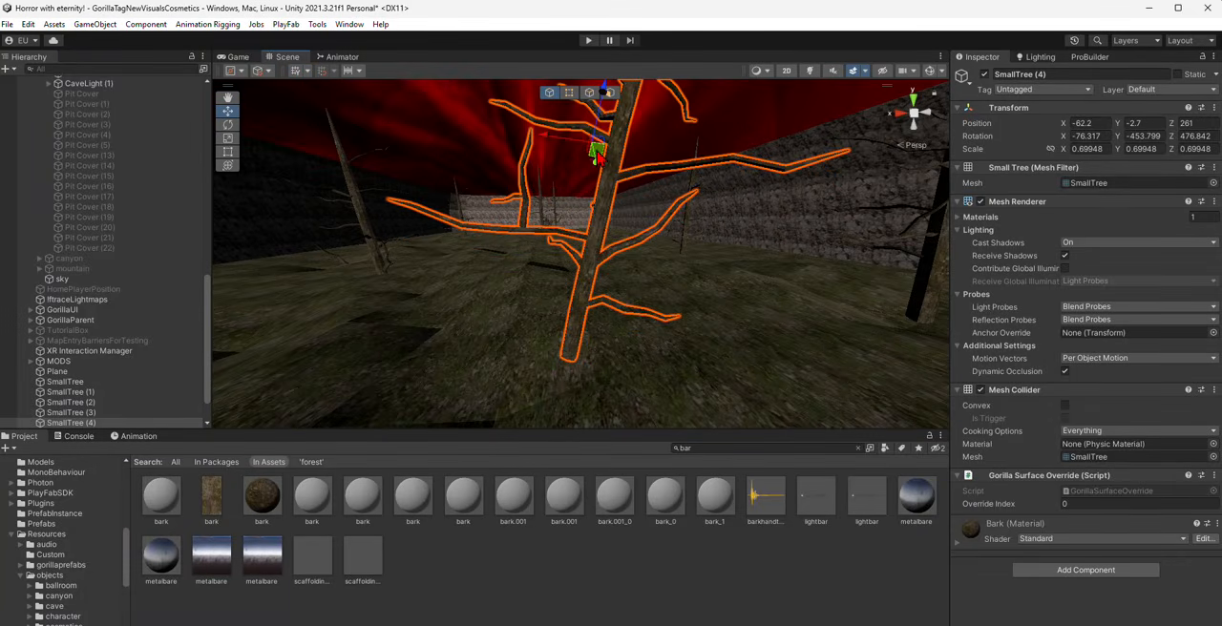
pyautogui.moveTo(597, 157)
pyautogui.mouseDown()
pyautogui.moveTo(588, 170)
pyautogui.moveTo(596, 151)
pyautogui.mouseUp()
# - Move SmallTree (8) along the dark wall and raise it to about X 55.2, Y -3.2, Z 265.6
pyautogui.press('a')
pyautogui.moveTo(585, 196); pyautogui.dragTo(549, 287, button='right')
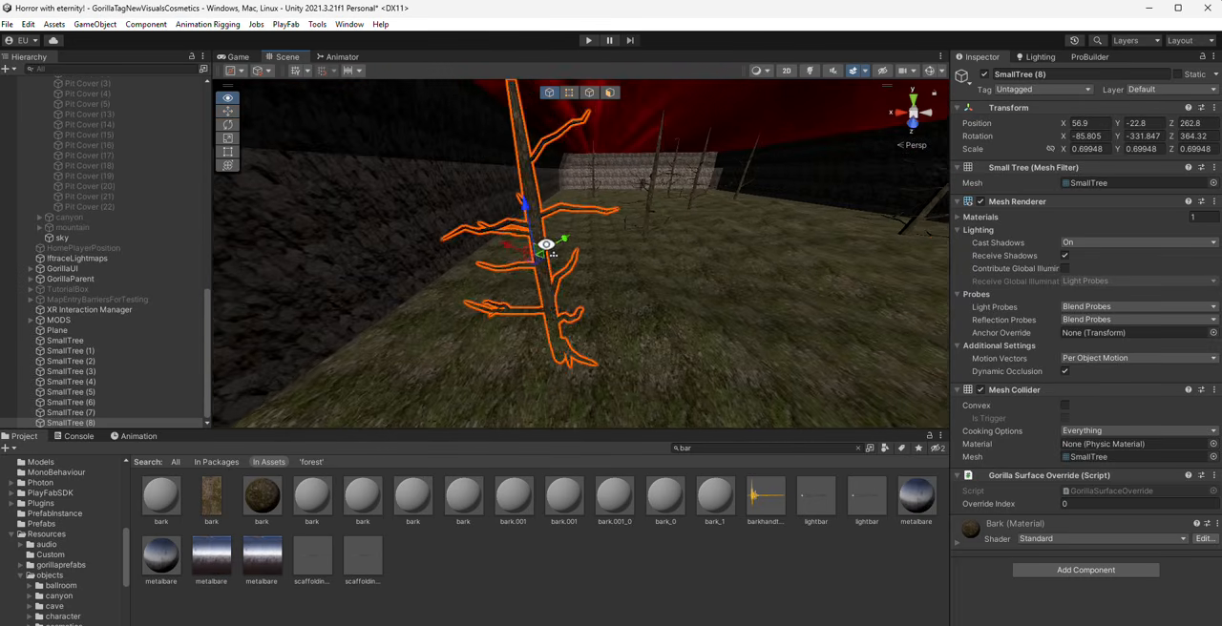
pyautogui.moveTo(545, 245); pyautogui.dragTo(545, 252, button='right')
pyautogui.moveTo(544, 252); pyautogui.dragTo(537, 162)
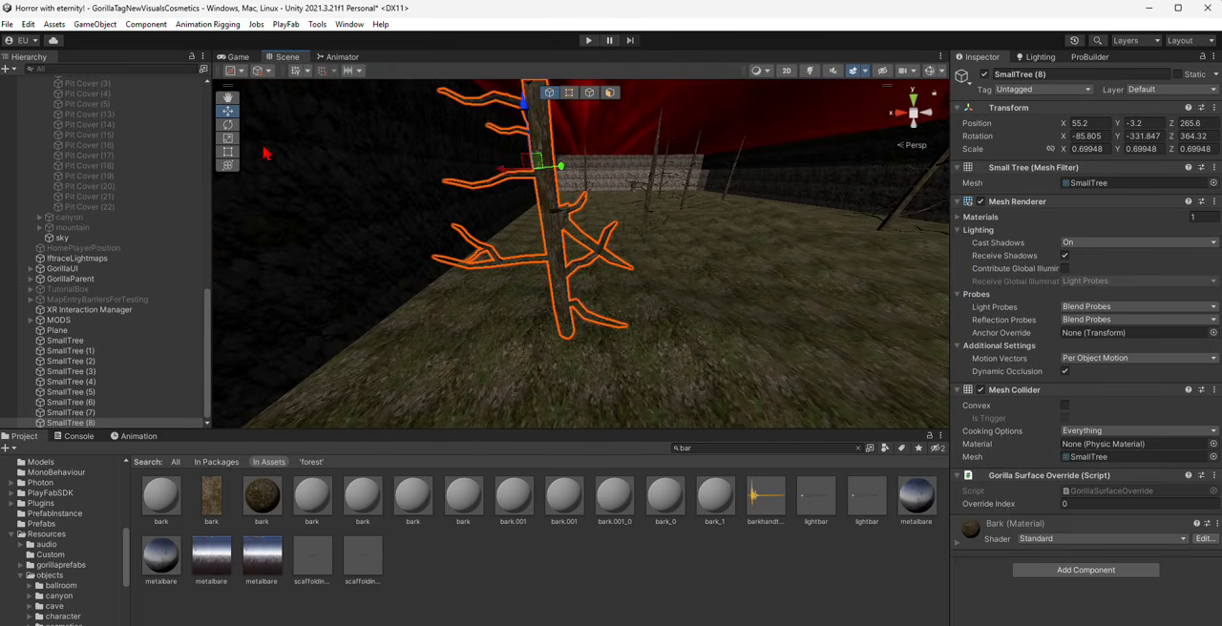
pyautogui.moveTo(532, 107); pyautogui.dragTo(544, 124)
# - Rotate SmallTree (5) to vary its lean and move it to about X 10.5, Y -3.5, Z 199.3
pyautogui.press('w')
pyautogui.moveTo(544, 124); pyautogui.dragTo(580, 290, button='right')
pyautogui.click(582, 278)
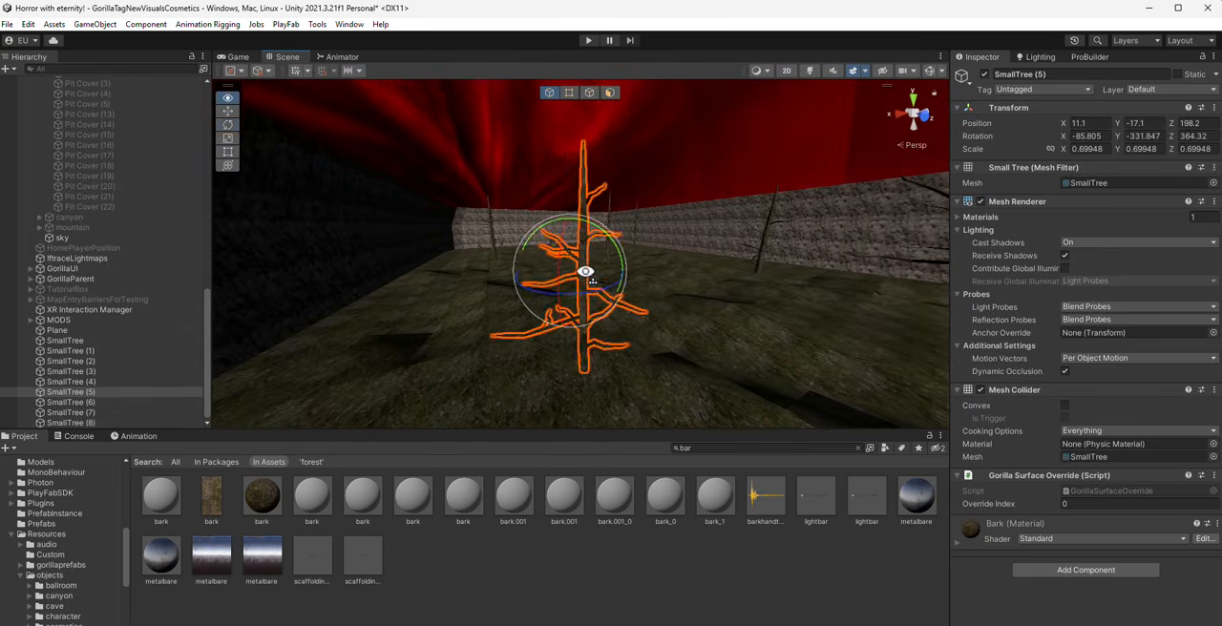
pyautogui.press('f')
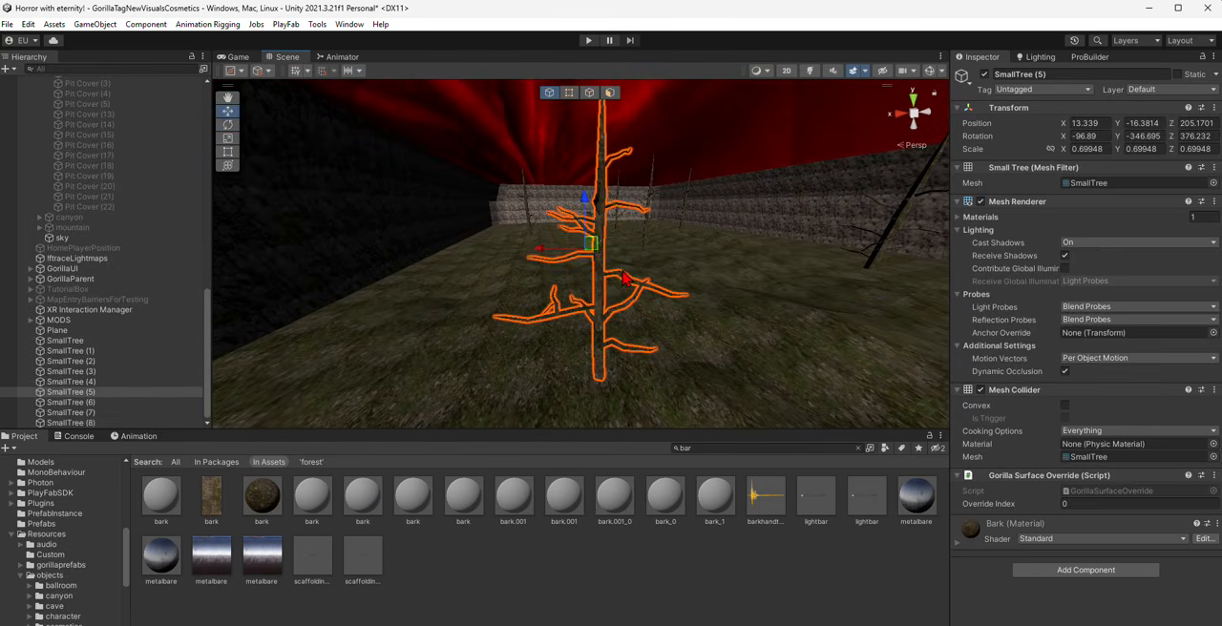
pyautogui.press('a')
pyautogui.moveTo(623, 274); pyautogui.dragTo(701, 223, button='right')
pyautogui.moveTo(702, 220); pyautogui.dragTo(664, 139)
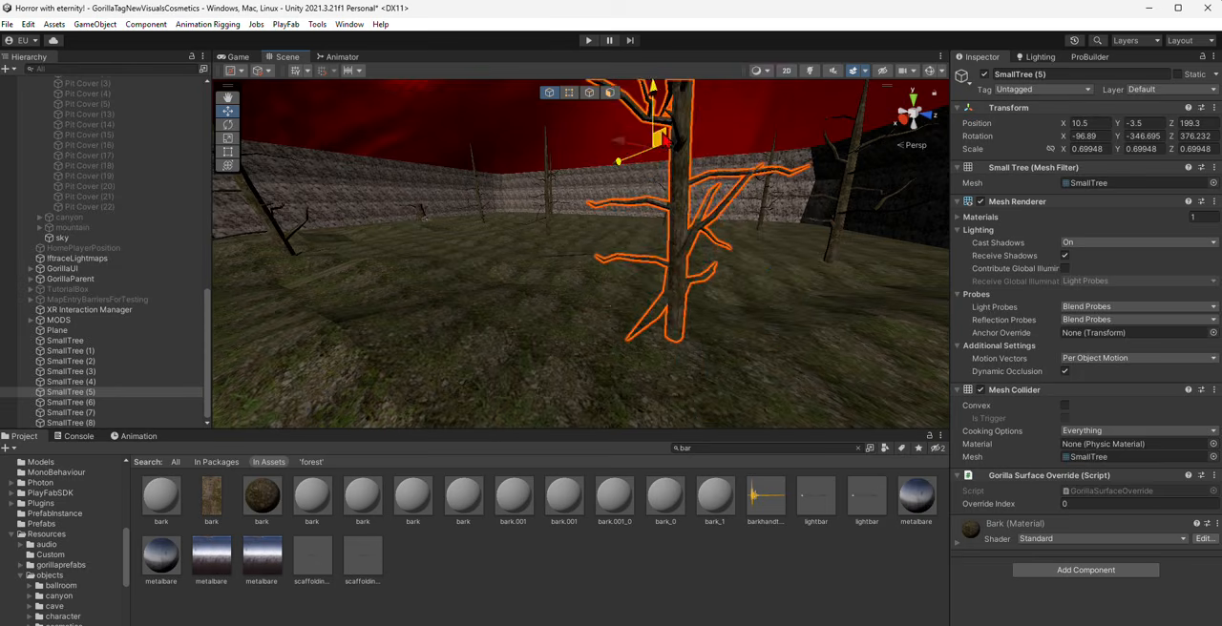
pyautogui.press('d')
pyautogui.moveTo(632, 203); pyautogui.dragTo(576, 219, button='right')
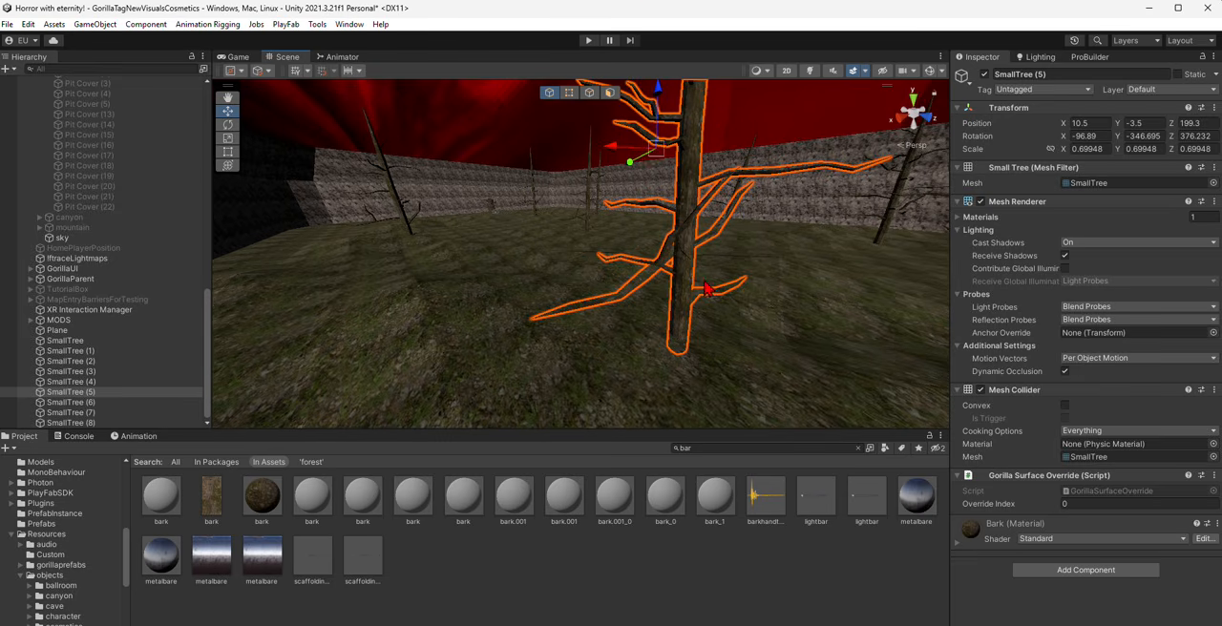
# - Move SmallTree (6) to about X 41.67, Y 1.25, Z 41.51 on the terrain
pyautogui.moveTo(626, 279); pyautogui.dragTo(524, 189, button='right')
pyautogui.press('w')
pyautogui.click(598, 237)
pyautogui.moveTo(580, 179); pyautogui.dragTo(569, 86)
pyautogui.press('w')
pyautogui.moveTo(611, 258); pyautogui.dragTo(661, 237, button='right')
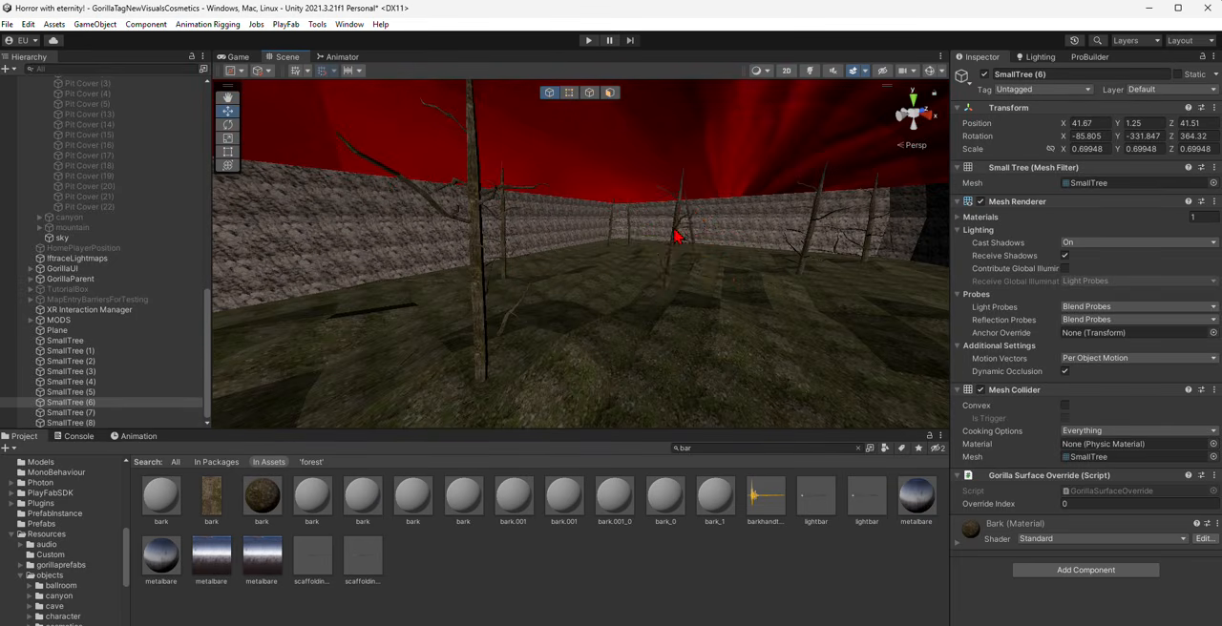
# - Rotate SmallTree (2) so its trunk stands nearly upright with its branches facing a different way
pyautogui.click(676, 233)
pyautogui.click(227, 125)
pyautogui.moveTo(680, 203); pyautogui.dragTo(671, 220)
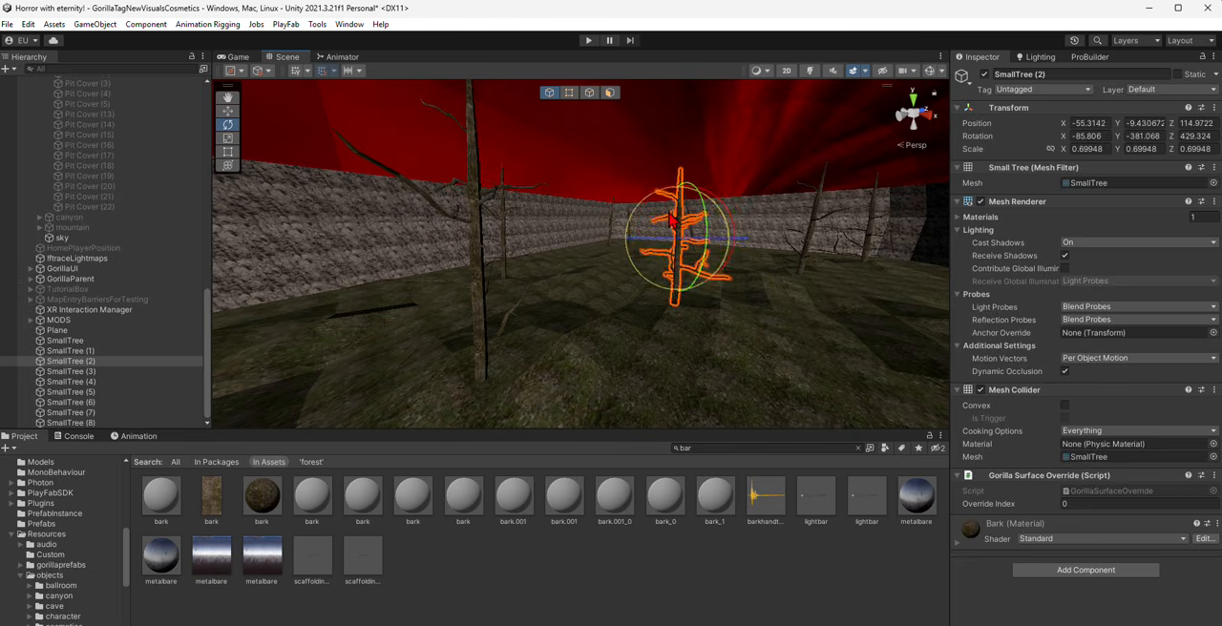
# - Deselect the trees and compare the map with scene lighting switched on and off
pyautogui.click(724, 570)
pyautogui.moveTo(478, 256); pyautogui.dragTo(642, 286, button='right')
pyautogui.click(809, 72)
pyautogui.moveTo(701, 153); pyautogui.dragTo(698, 154, button='right')
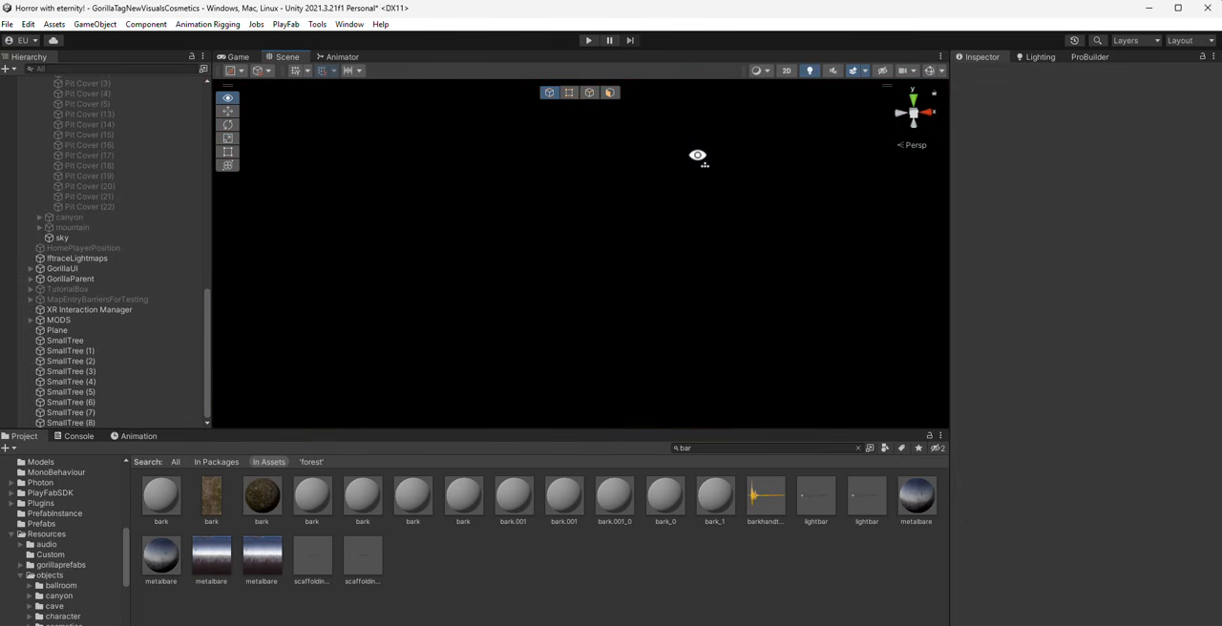
pyautogui.click(811, 73)
pyautogui.click(809, 71)
pyautogui.click(809, 72)
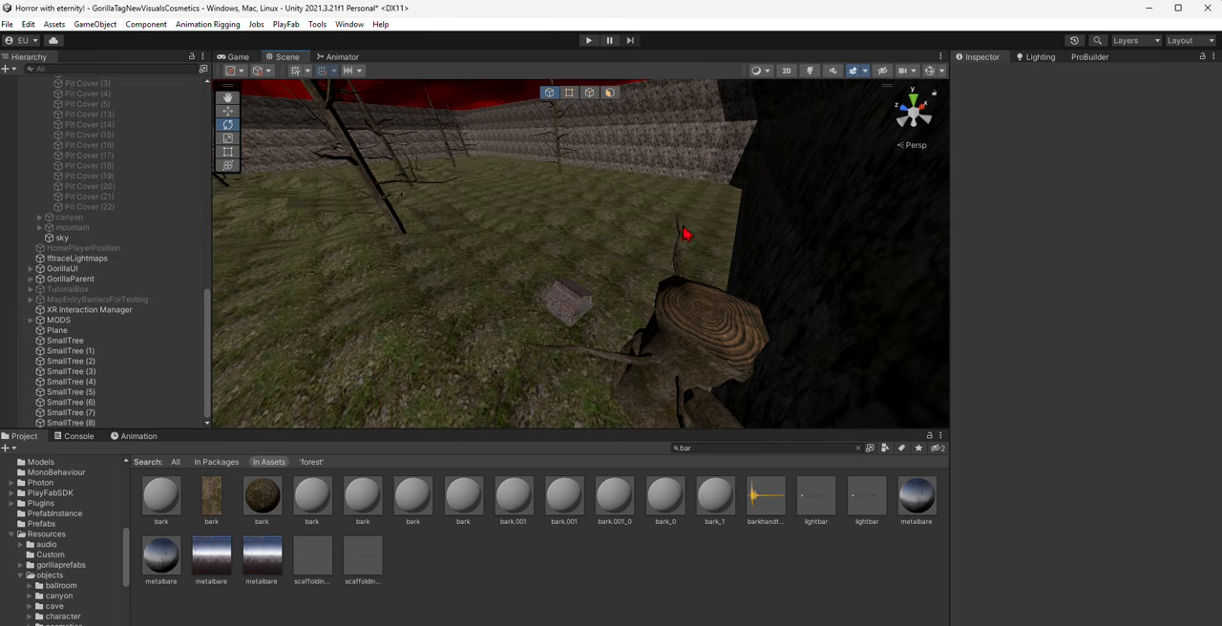
# - Look through the scene's object hierarchy for the LIL JIMBOB enemy and focus the view on it
pyautogui.moveTo(685, 234); pyautogui.dragTo(477, 287, button='right')
pyautogui.scroll(6, 72, 200)
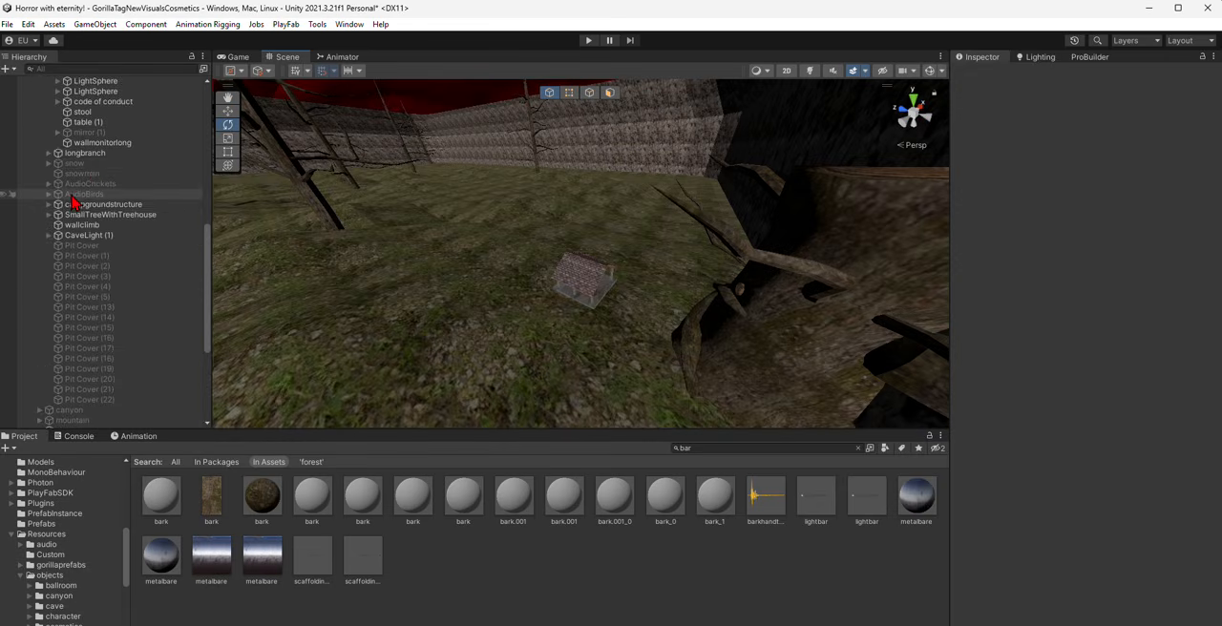
pyautogui.scroll(5, 72, 200)
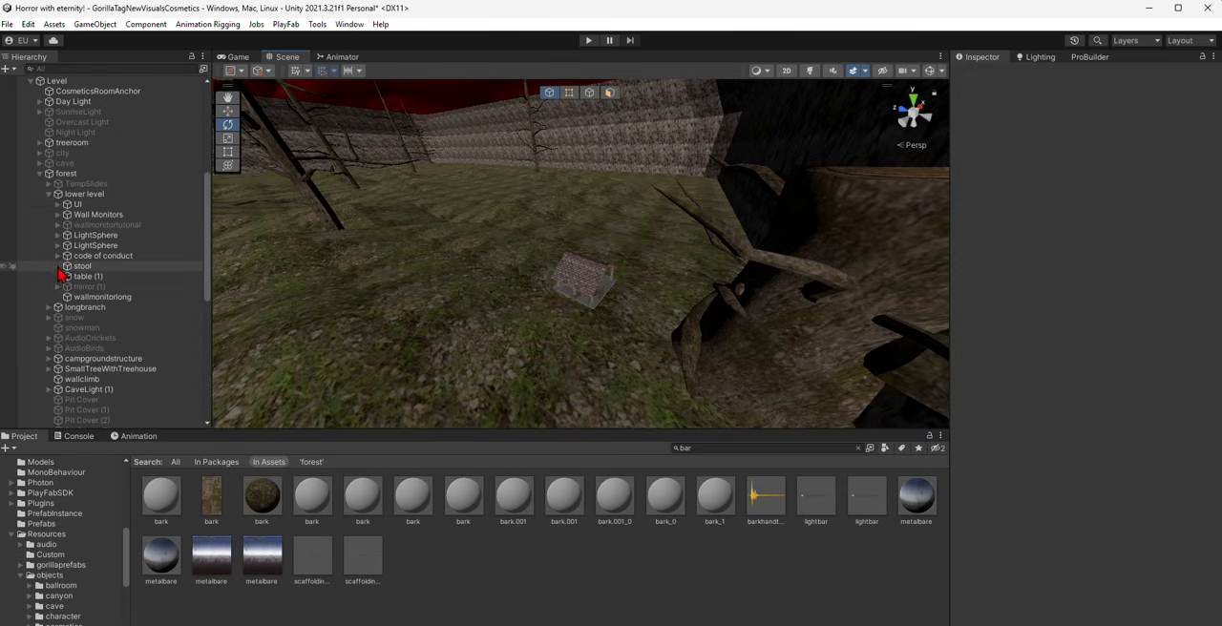
pyautogui.scroll(-2, 59, 269)
pyautogui.scroll(4, 61, 272)
pyautogui.click(64, 252)
pyautogui.scroll(-2, 64, 271)
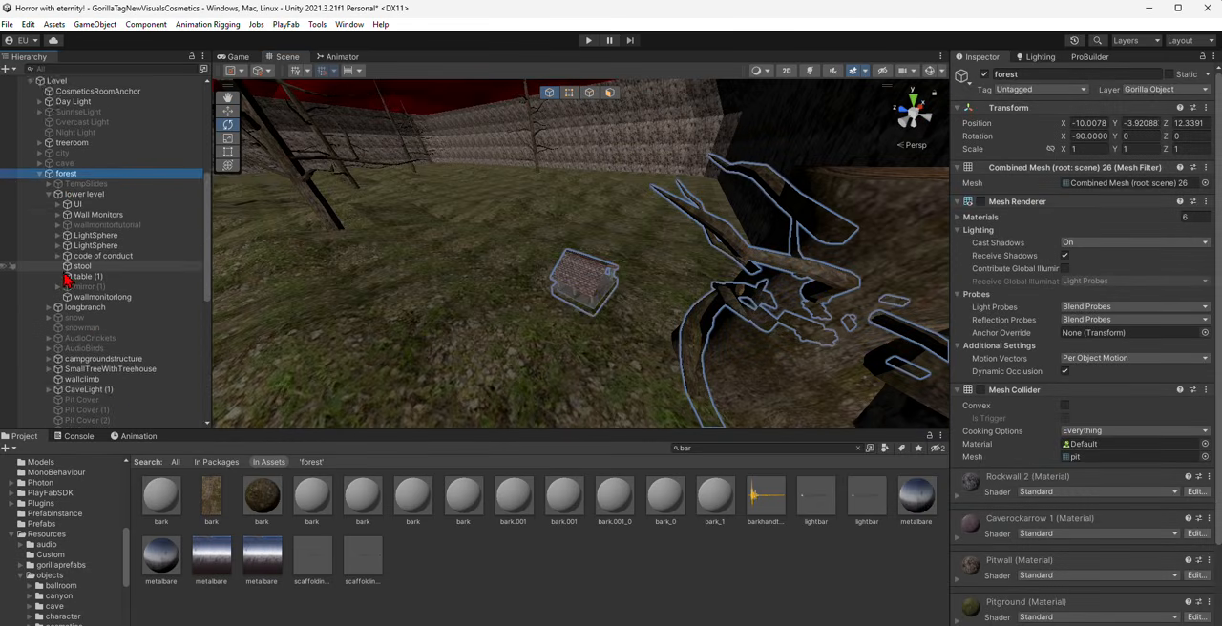
pyautogui.scroll(-5, 109, 350)
pyautogui.scroll(13, 105, 166)
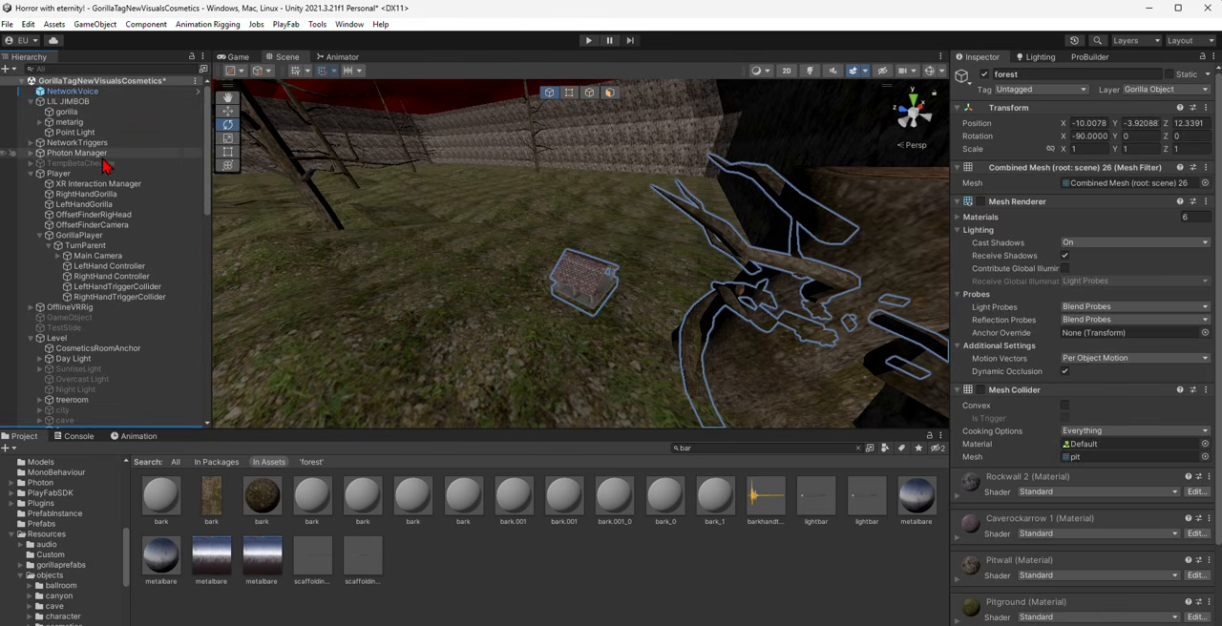
pyautogui.doubleClick(68, 101)
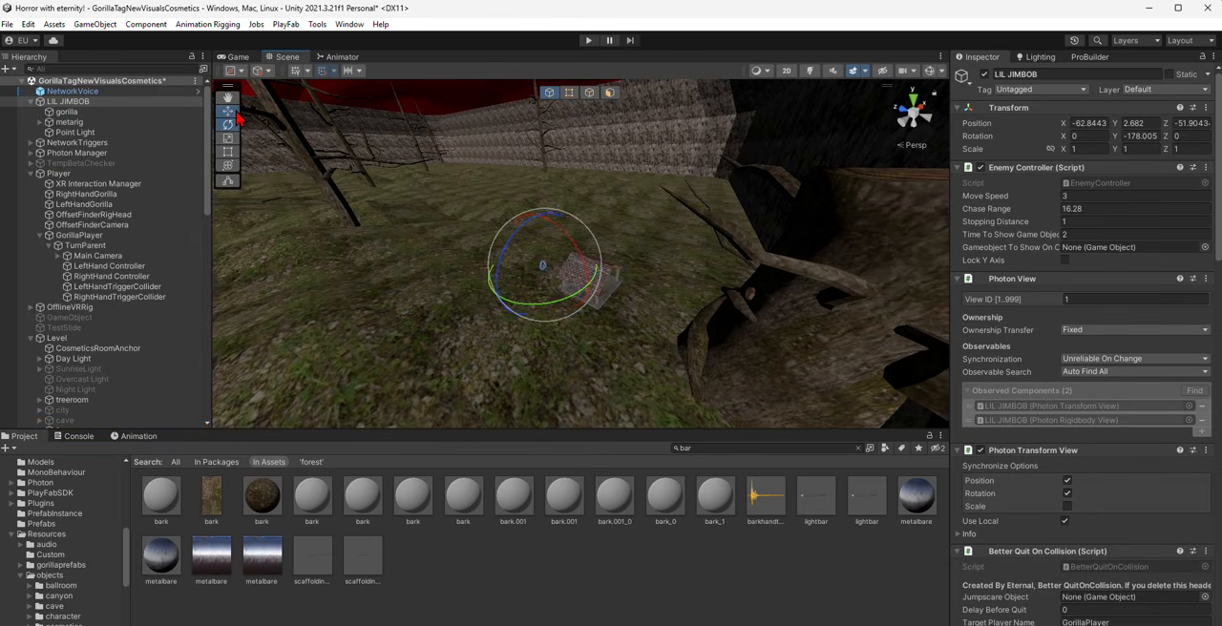
# - Switch scene lighting on and examine the LIL JIMBOB enemy from several sides in the dark
pyautogui.click(809, 71)
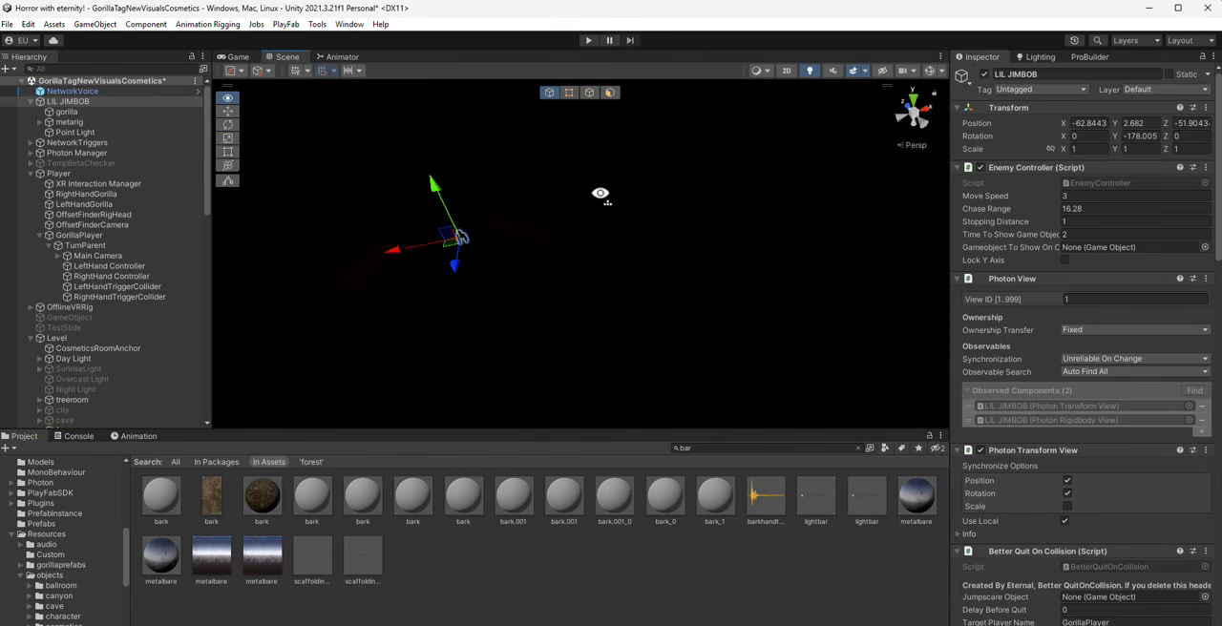
pyautogui.keyDown('alt'); pyautogui.moveTo(600, 194); pyautogui.dragTo(792, 191); pyautogui.keyUp('alt')
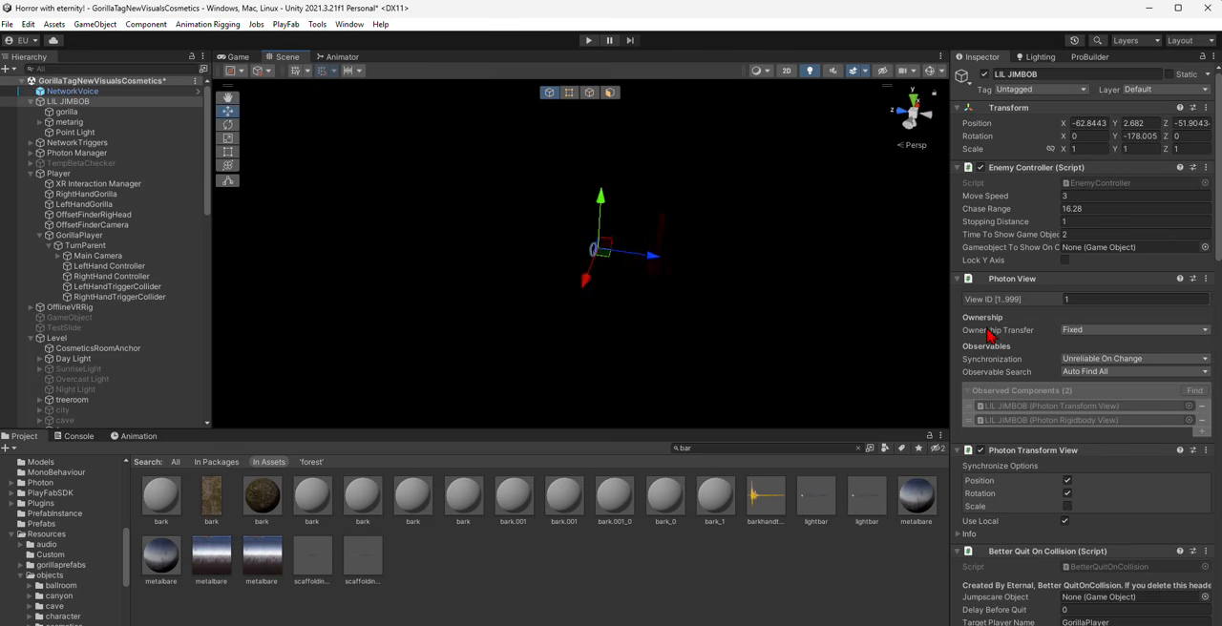
pyautogui.keyDown('alt'); pyautogui.moveTo(846, 303); pyautogui.dragTo(958, 308); pyautogui.keyUp('alt')
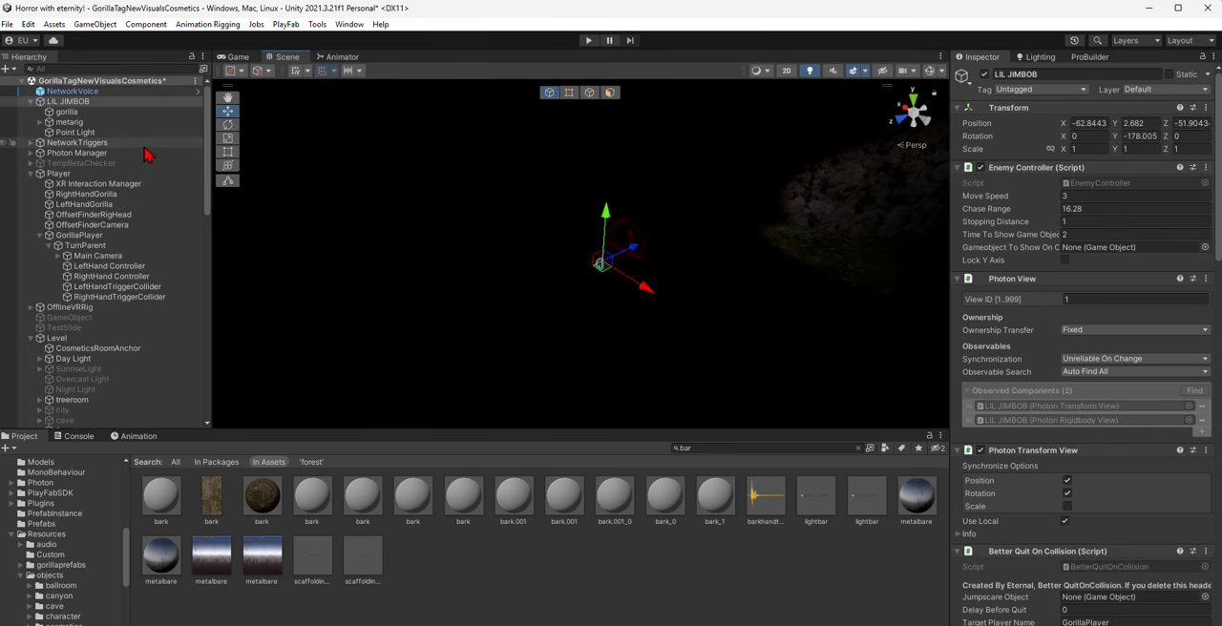
# - Expand LIL JIMBOB's metarig and body, select its red Point Light, and change the light's render mode
pyautogui.click(68, 122)
pyautogui.click(40, 122)
pyautogui.click(69, 134)
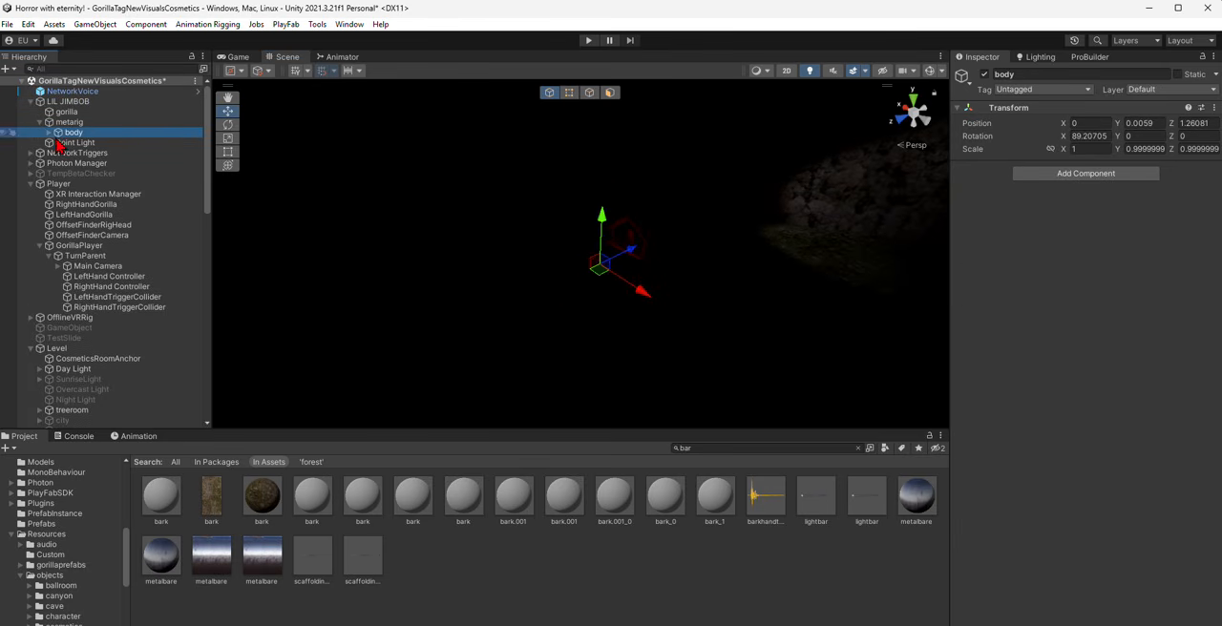
pyautogui.click(49, 132)
pyautogui.click(75, 173)
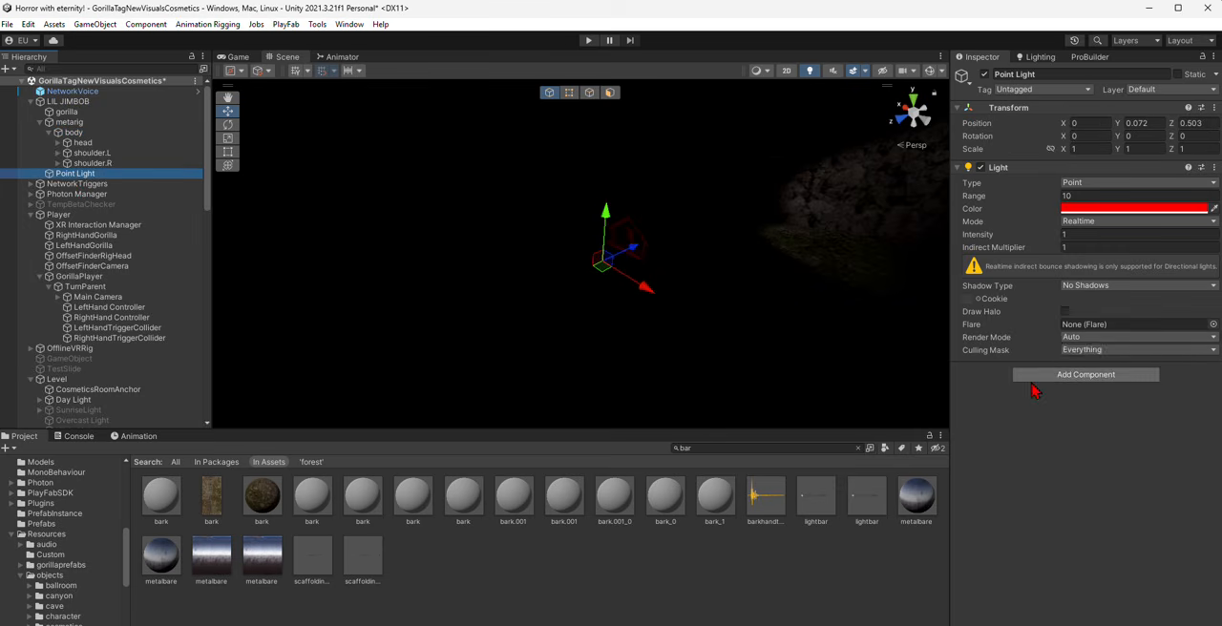
pyautogui.click(1127, 338)
pyautogui.click(1103, 366)
pyautogui.keyDown('alt'); pyautogui.moveTo(707, 297); pyautogui.dragTo(285, 227); pyautogui.keyUp('alt')
# - Select LIL JIMBOB again, switch scene lighting off, and reposition the enemy in the map
pyautogui.doubleClick(69, 102)
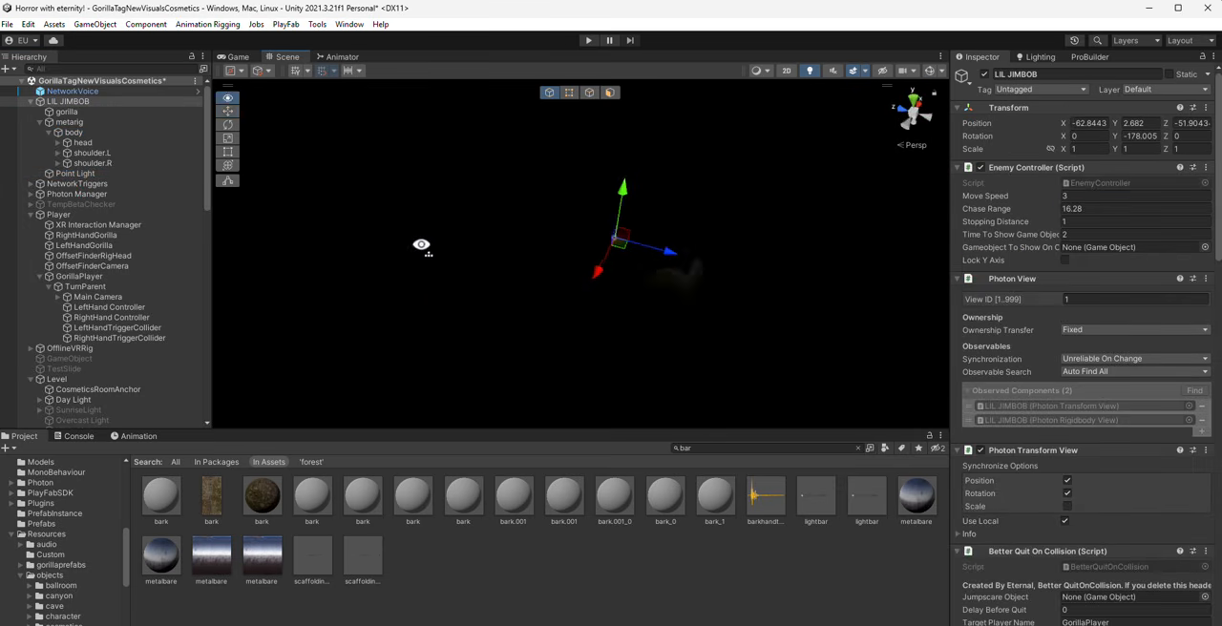
pyautogui.click(809, 71)
pyautogui.scroll(-5, 614, 243)
pyautogui.moveTo(614, 242); pyautogui.dragTo(564, 229, button='right')
pyautogui.moveTo(704, 278); pyautogui.dragTo(549, 273)
pyautogui.press('w')
pyautogui.moveTo(548, 273); pyautogui.dragTo(707, 223, button='right')
pyautogui.moveTo(644, 206); pyautogui.dragTo(641, 211)
pyautogui.press('w')
pyautogui.moveTo(726, 235); pyautogui.dragTo(498, 266, button='right')
# - Switch scene lighting back on, clear the selection, and check how dark the terrain looks
pyautogui.click(811, 76)
pyautogui.press('s')
pyautogui.moveTo(659, 205); pyautogui.dragTo(797, 363, button='right')
pyautogui.click(766, 551)
pyautogui.press('w')
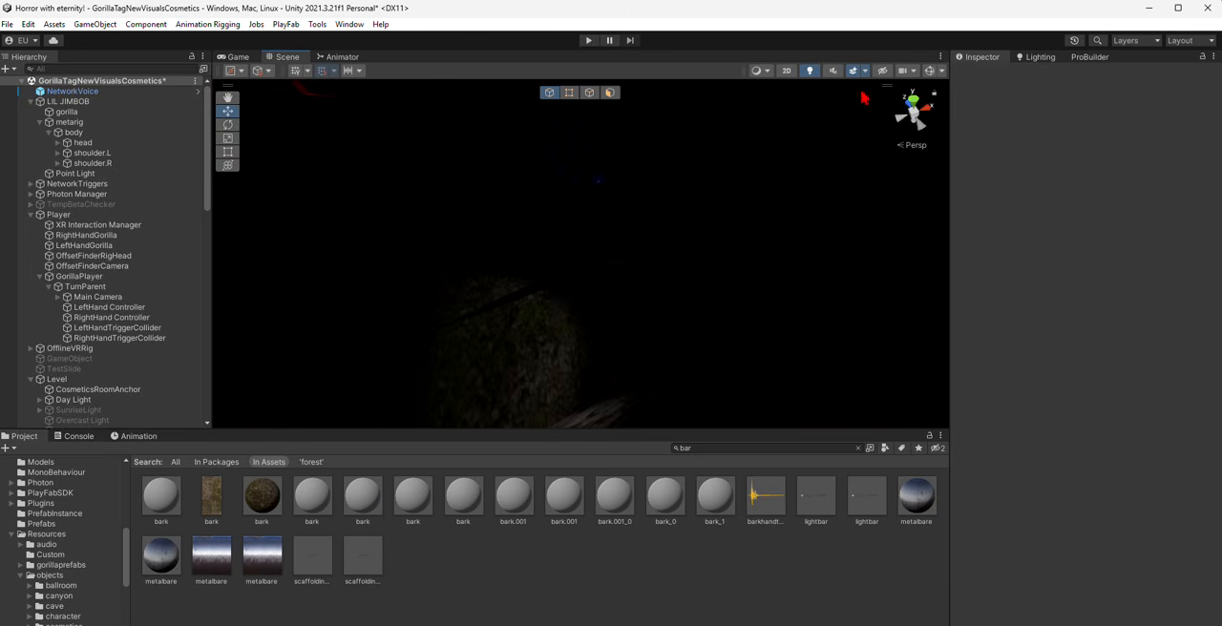
# - Switch scene lighting off and select the Plane's wall face blocking the tunnel opening, using ProBuilder face selection
pyautogui.click(810, 75)
pyautogui.moveTo(769, 320); pyautogui.dragTo(724, 172, button='right')
pyautogui.press('w')
pyautogui.moveTo(848, 184); pyautogui.dragTo(588, 237, button='right')
pyautogui.press('w')
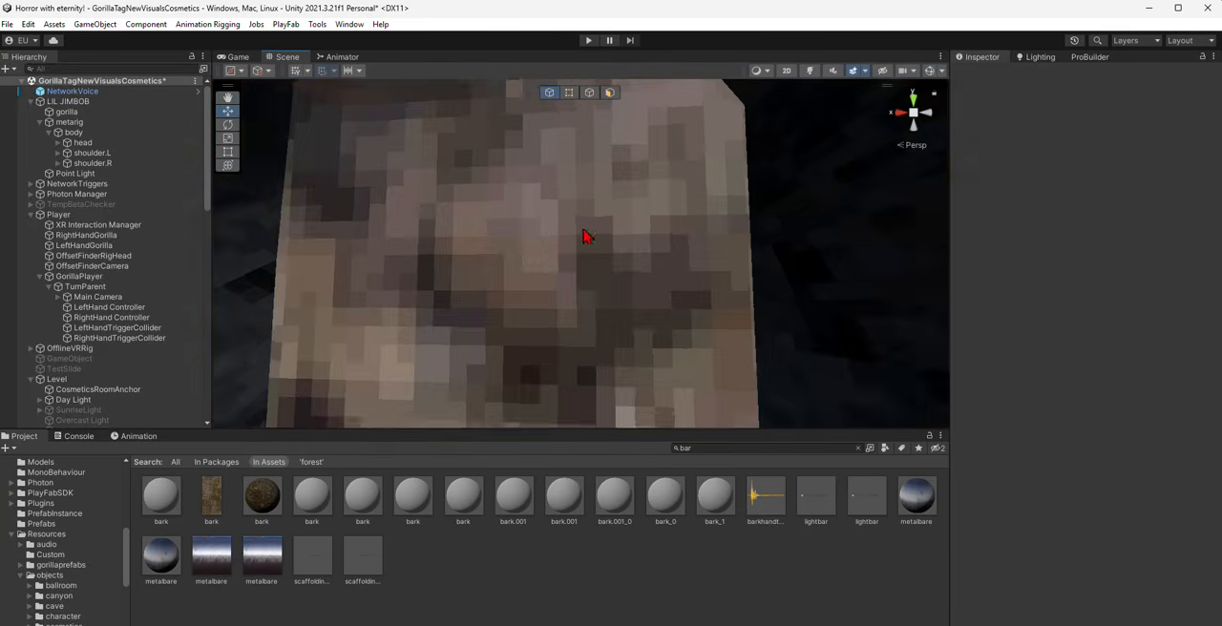
pyautogui.click(584, 231)
pyautogui.scroll(-5, 601, 205)
pyautogui.click(611, 96)
pyautogui.moveTo(608, 149); pyautogui.dragTo(593, 161, button='right')
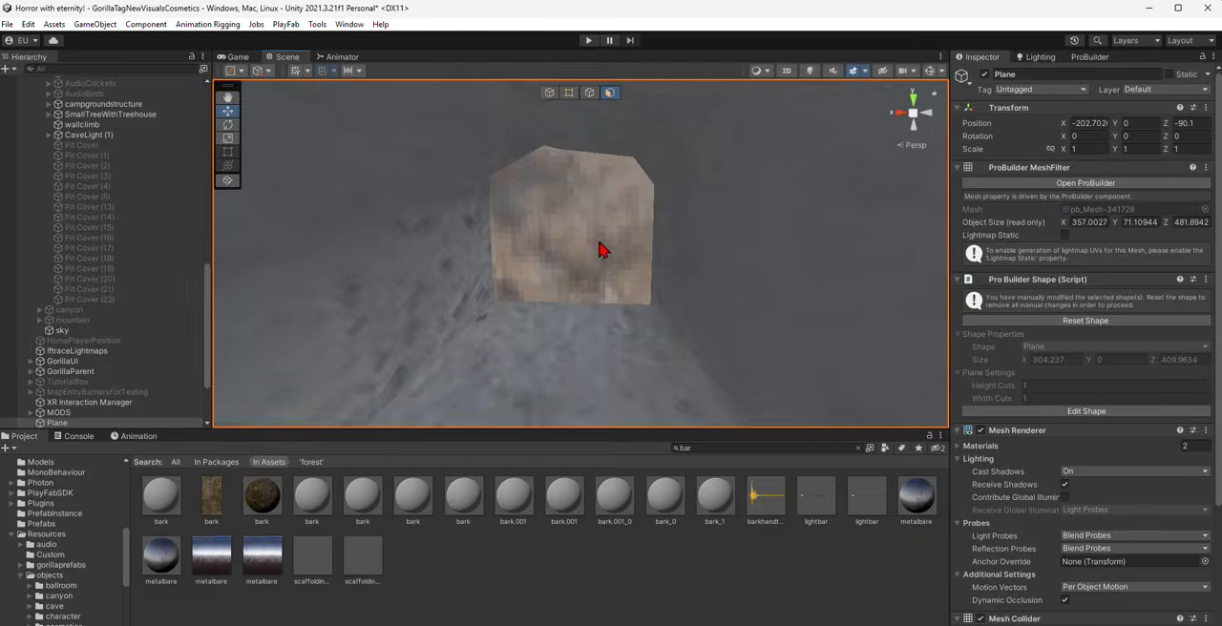
# - Cut an outline around the arched tunnel opening in the Plane's wall with the Cut Tool and delete the enclosed face
pyautogui.click(1089, 56)
pyautogui.moveTo(816, 162); pyautogui.dragTo(820, 156, button='right')
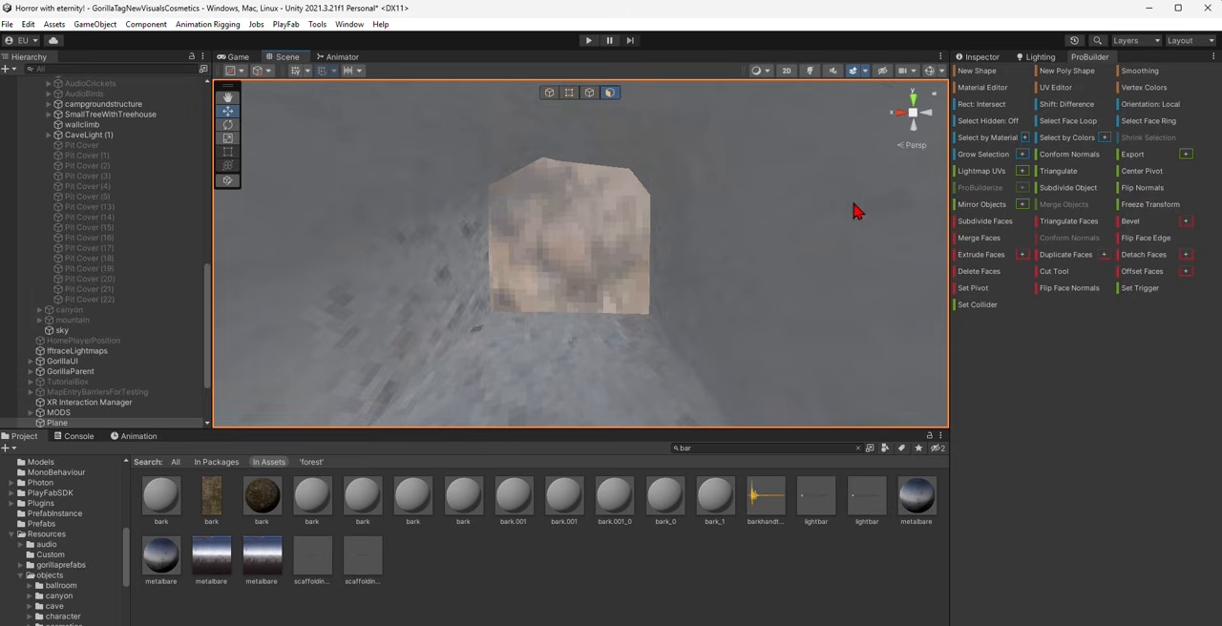
pyautogui.click(1055, 272)
pyautogui.click(483, 184)
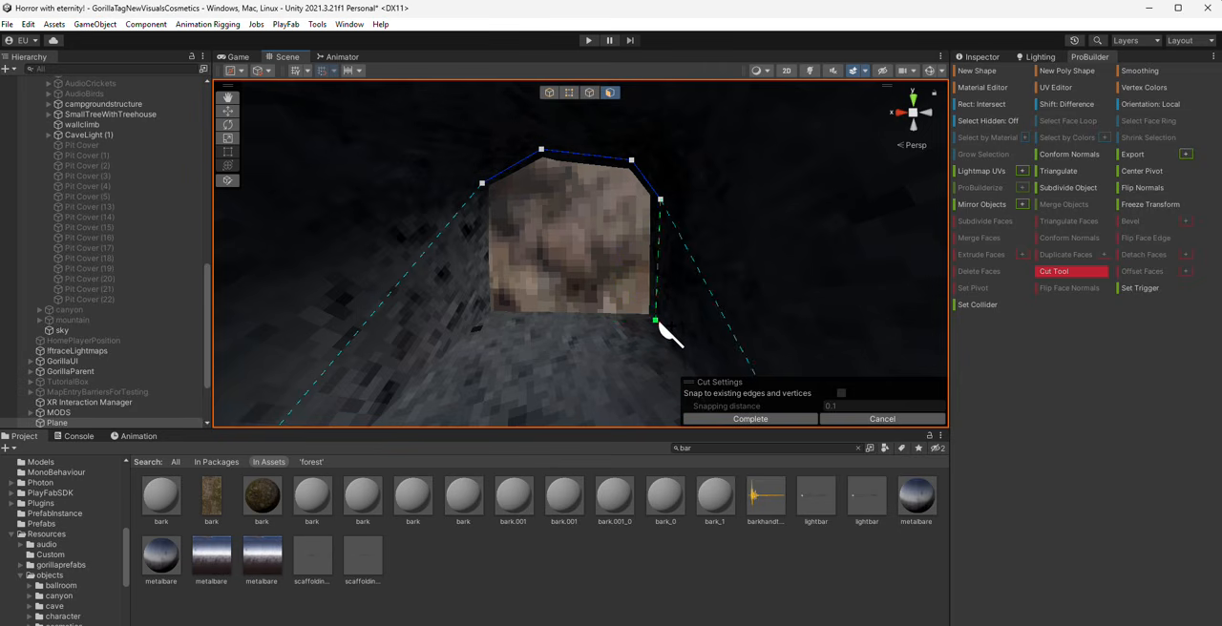
pyautogui.click(484, 184)
pyautogui.moveTo(618, 288); pyautogui.dragTo(785, 287, button='right')
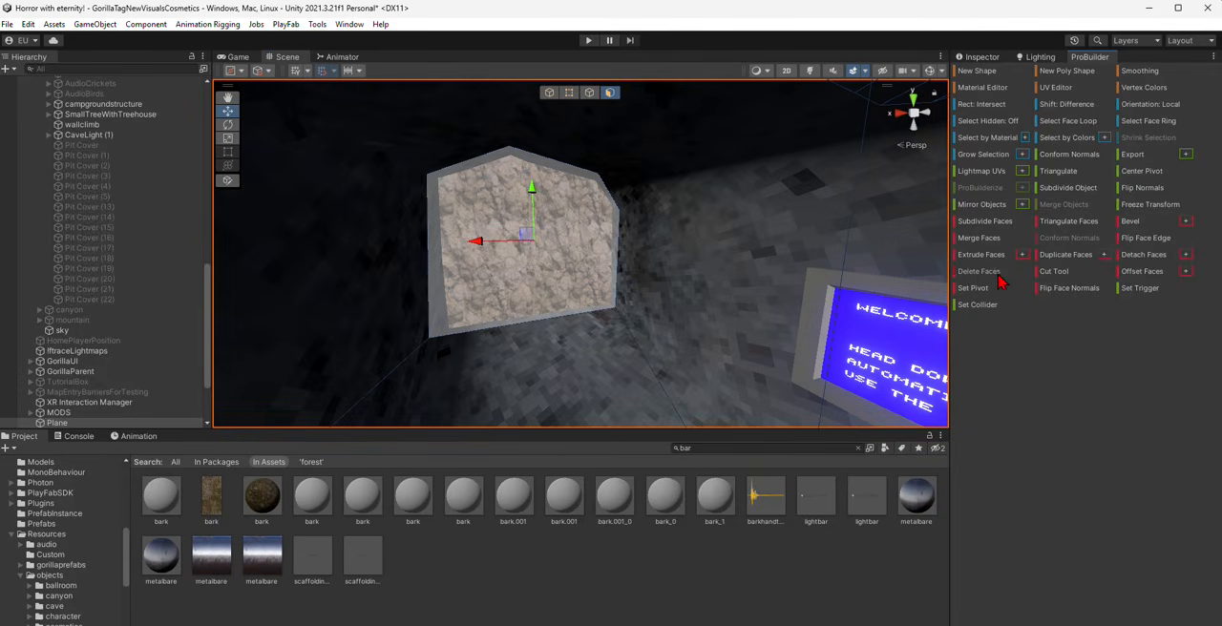
pyautogui.click(999, 276)
# - Cut a four-cornered outline around the blocked opening in the orange tunnel and delete the wall face inside it
pyautogui.moveTo(663, 265); pyautogui.dragTo(792, 259, button='right')
pyautogui.click(1054, 271)
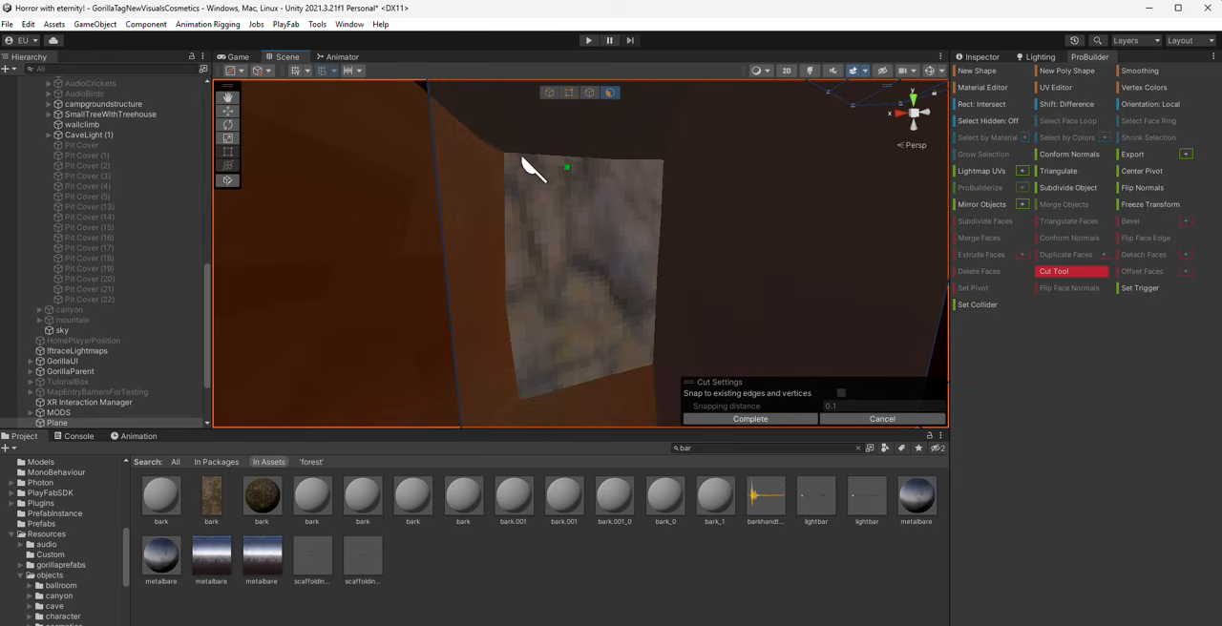
pyautogui.click(505, 150)
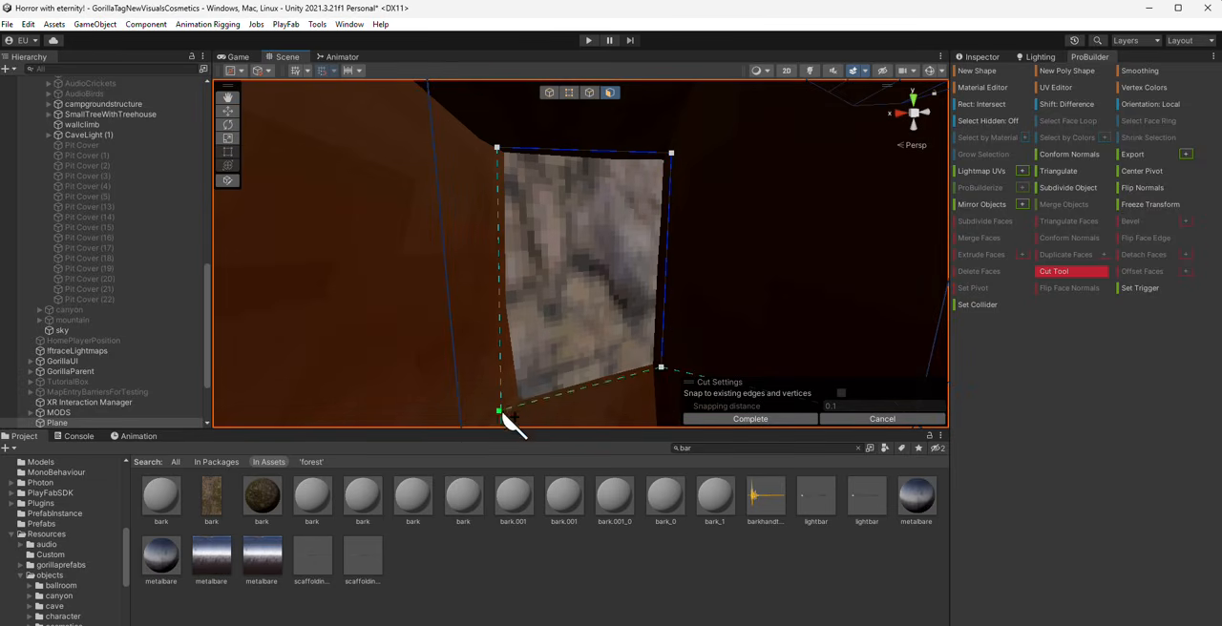
pyautogui.click(502, 153)
pyautogui.click(983, 272)
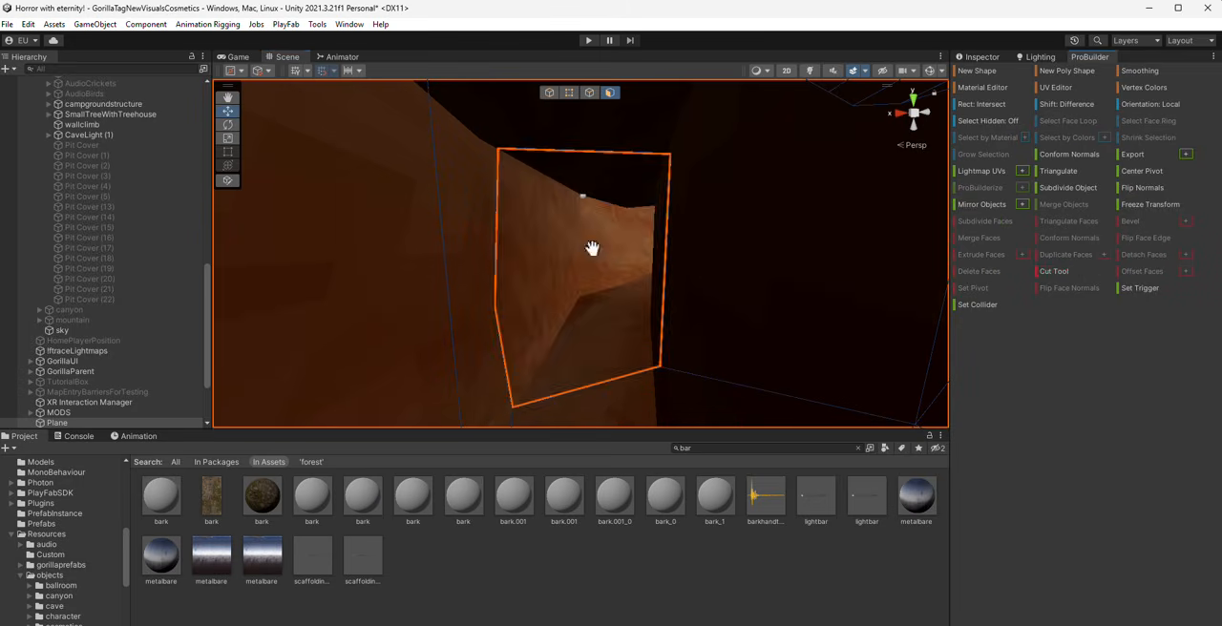
# - Enlarge the stone texture on the wall face around the two openings with the UV Editor and clear the selection
pyautogui.moveTo(589, 245); pyautogui.dragTo(535, 287, button='right')
pyautogui.click(573, 273)
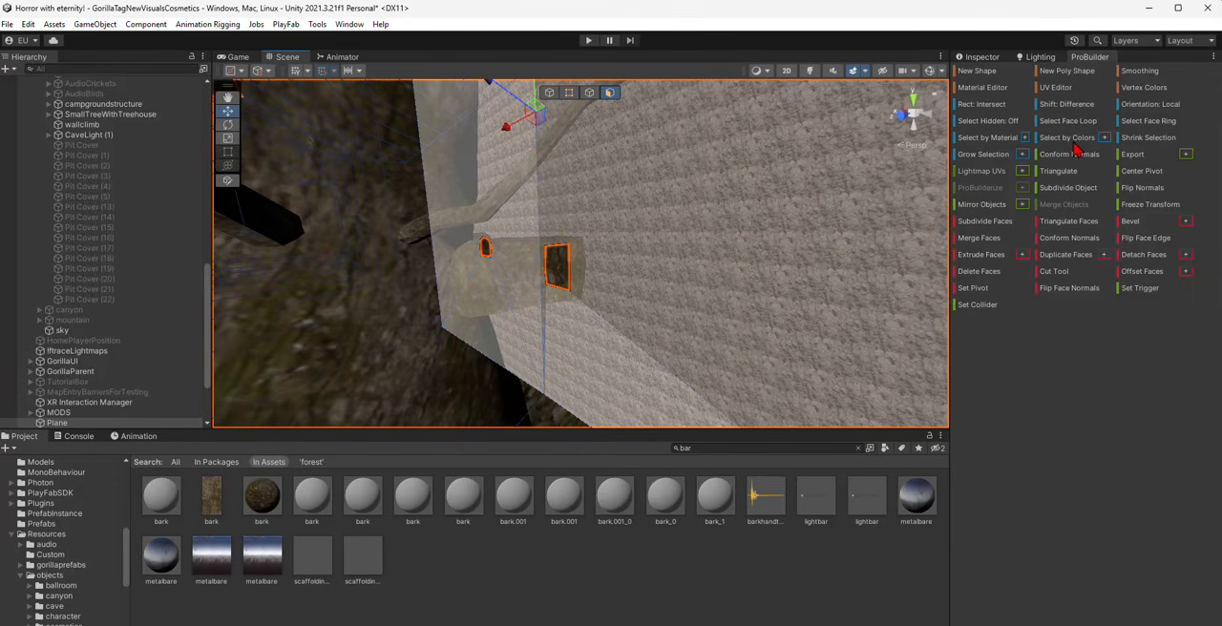
pyautogui.click(1056, 88)
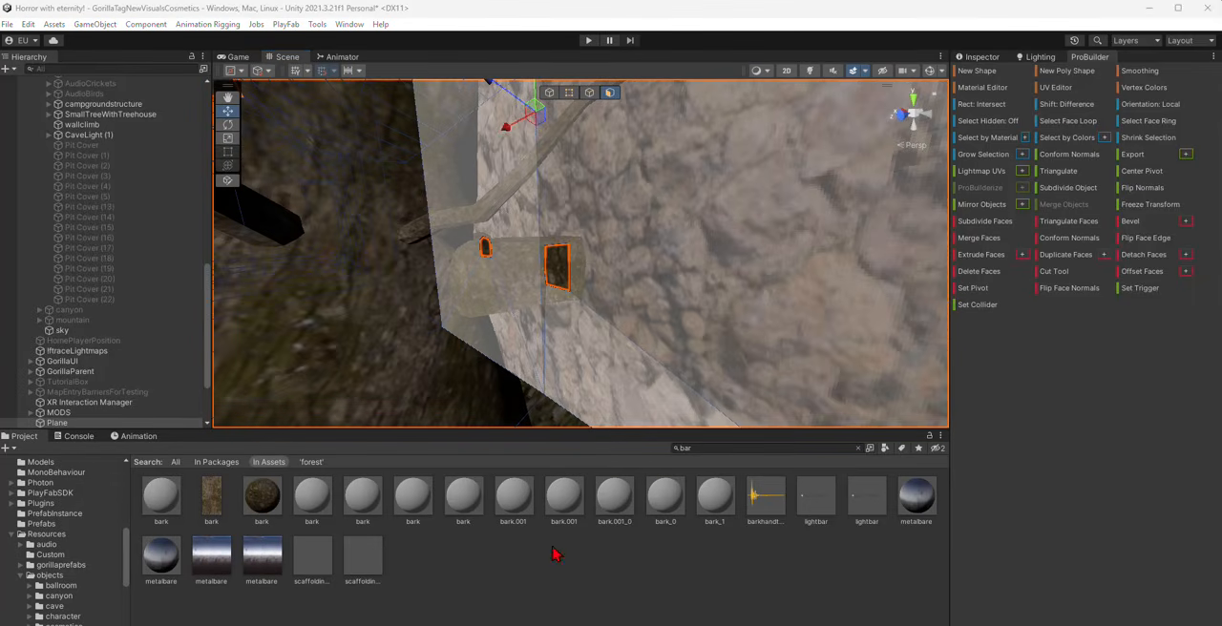
pyautogui.click(556, 554)
# - Group Plane and SmallTree through SmallTree (8) under a new empty parent object named forest v2
pyautogui.moveTo(441, 204); pyautogui.dragTo(429, 193, button='middle')
pyautogui.moveTo(428, 193); pyautogui.dragTo(204, 318, button='right')
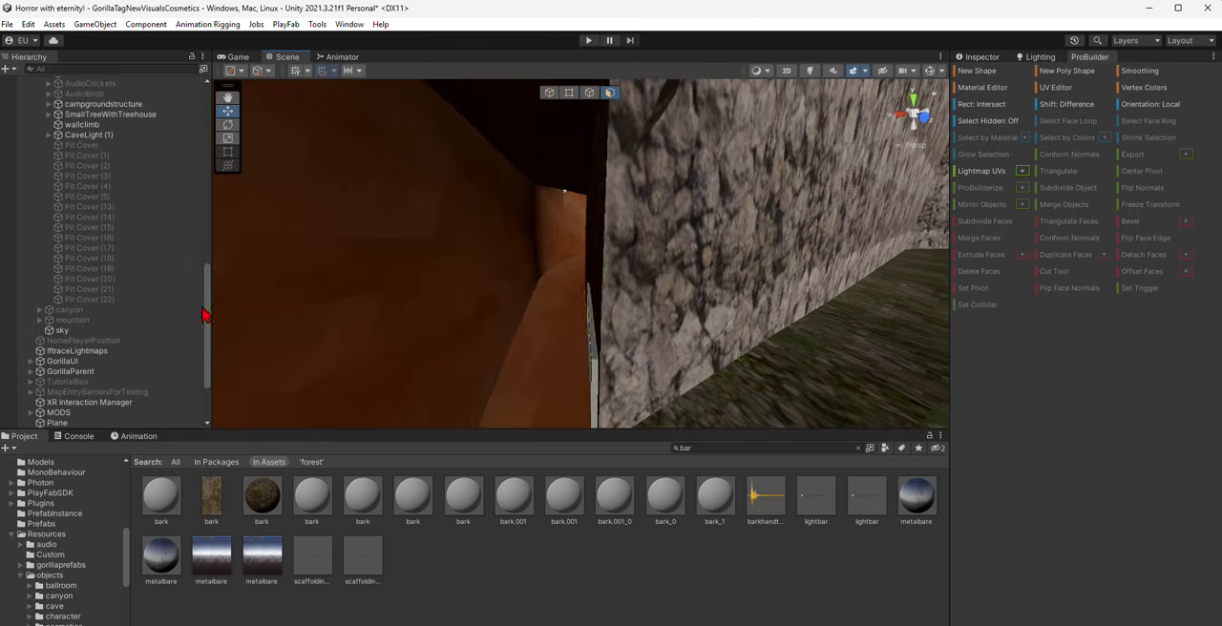
pyautogui.scroll(-3, 134, 367)
pyautogui.click(84, 348)
pyautogui.scroll(-1, 84, 382)
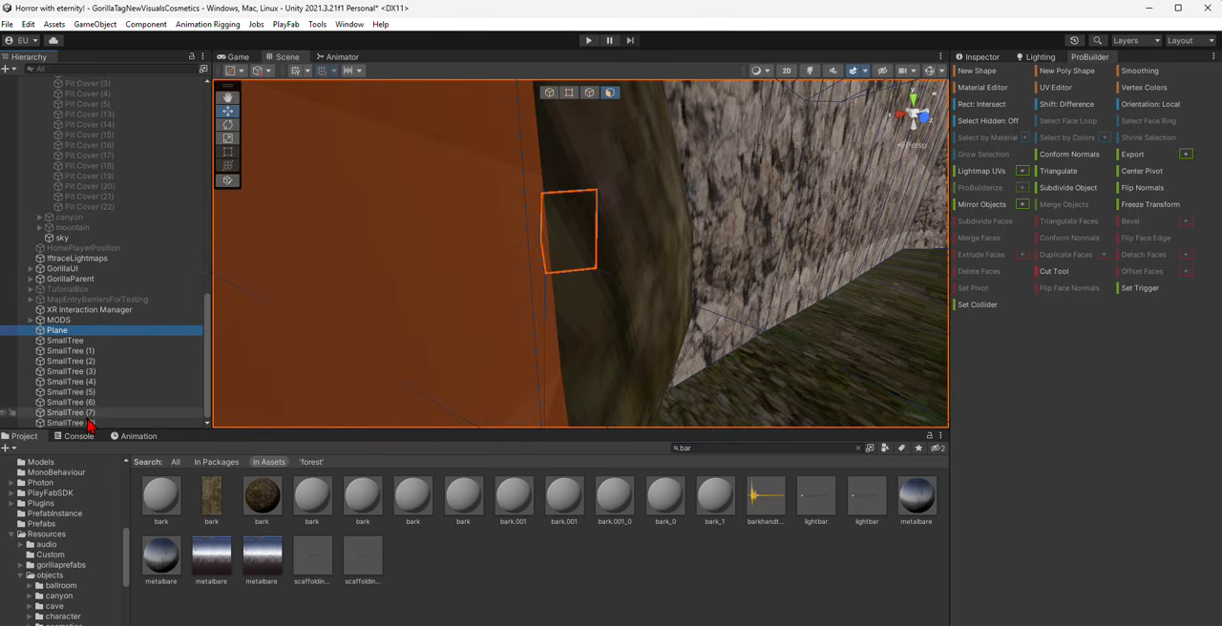
pyautogui.keyDown('shift'); pyautogui.click(82, 421); pyautogui.keyUp('shift')
pyautogui.rightClick(87, 336)
pyautogui.click(134, 385)
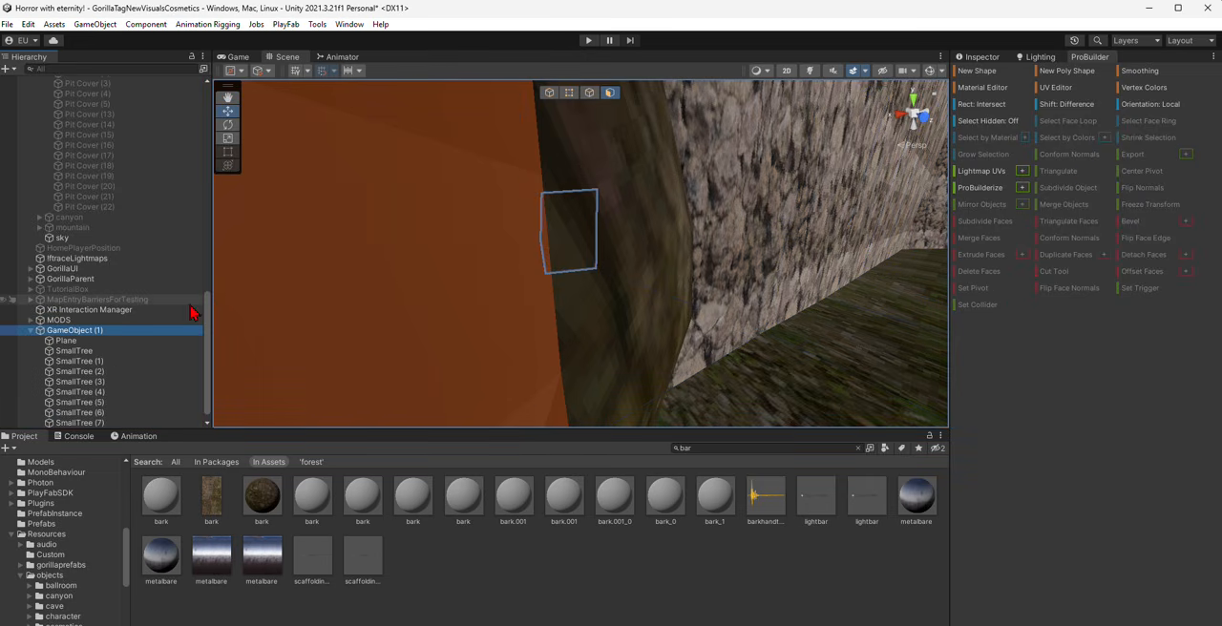
pyautogui.click(983, 57)
pyautogui.click(1005, 75)
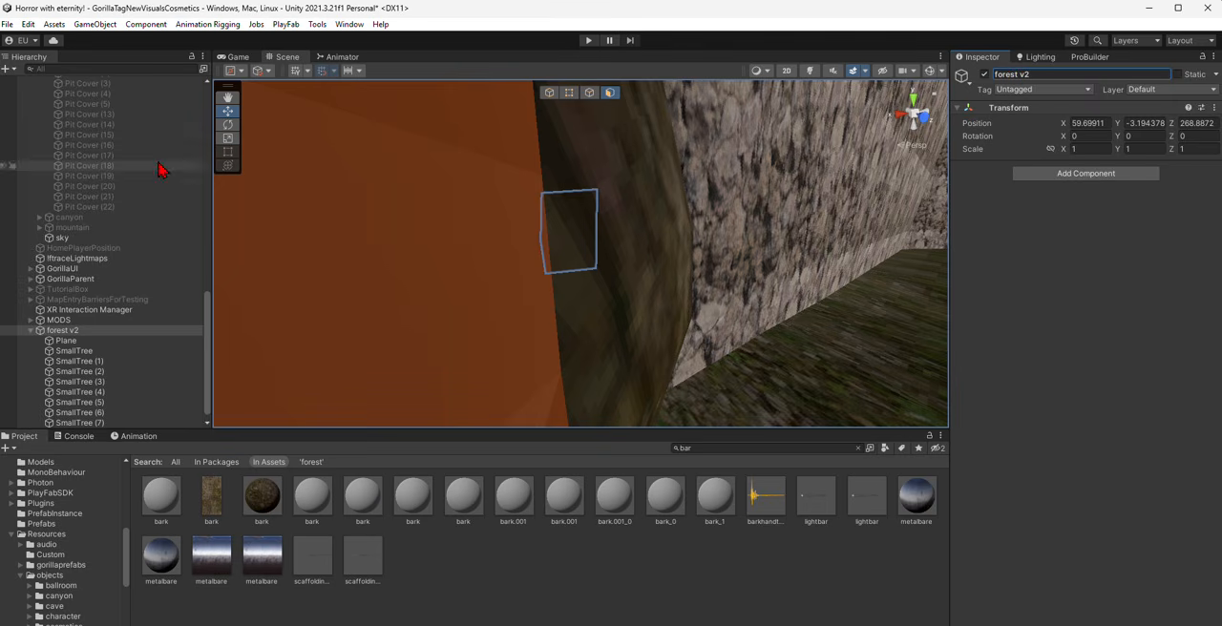
# - Make forest v2 a child of the forest object under Level, and collapse lower level and forest v2
pyautogui.scroll(10, 74, 87)
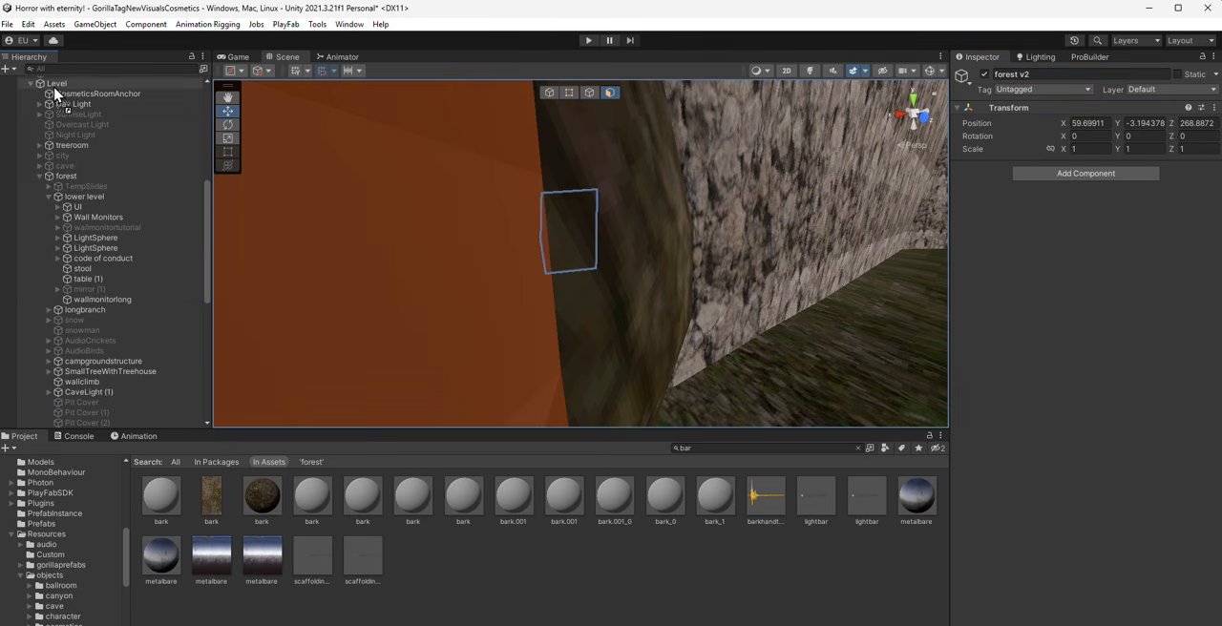
pyautogui.moveTo(63, 184); pyautogui.dragTo(63, 181)
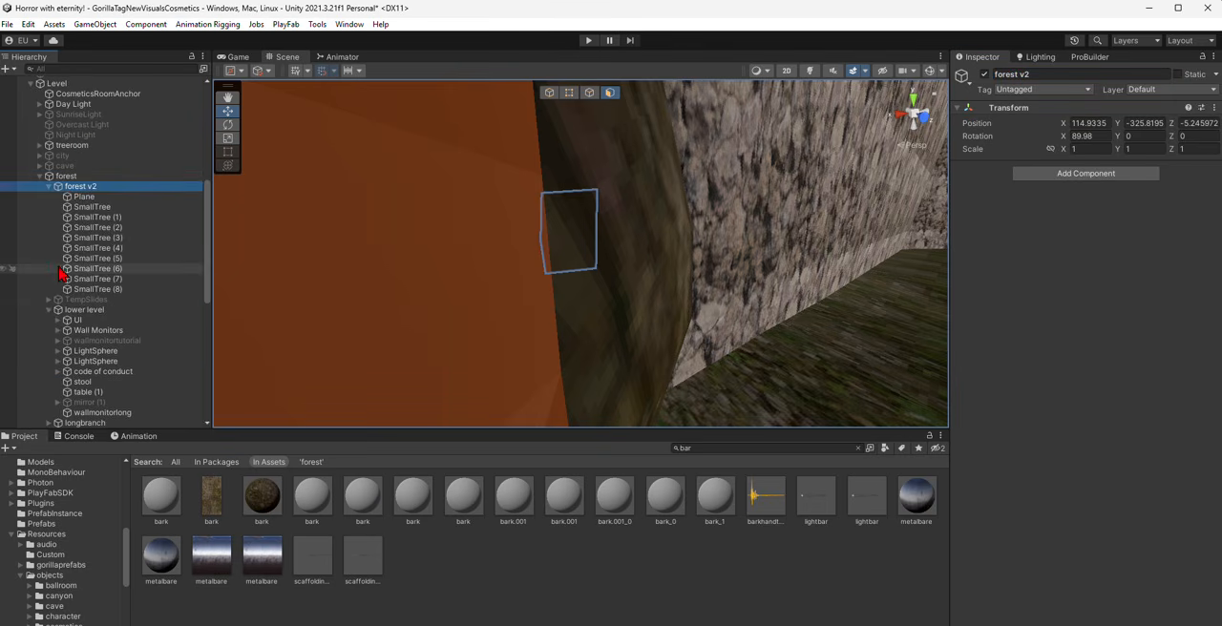
pyautogui.click(49, 309)
pyautogui.click(49, 191)
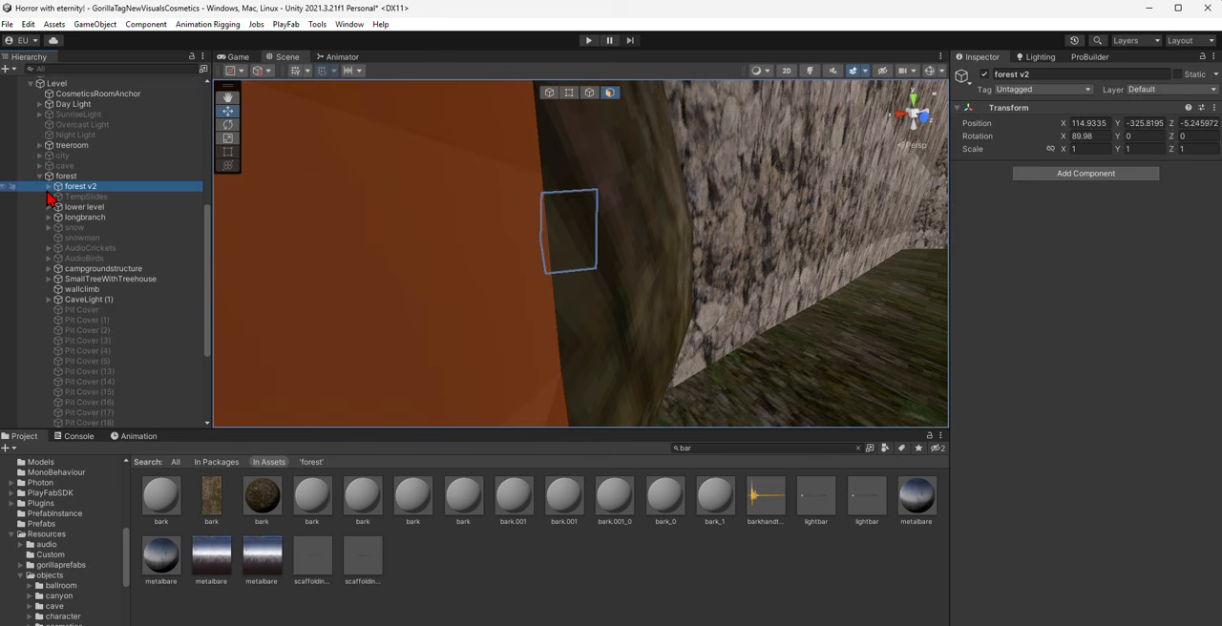
# - Clear the selection and examine the walled forest, its trees, red sky and tunnel surroundings from several sides
pyautogui.click(596, 543)
pyautogui.press('s')
pyautogui.moveTo(594, 291); pyautogui.dragTo(727, 298, button='right')
pyautogui.press('w')
pyautogui.moveTo(929, 286); pyautogui.dragTo(745, 289, button='right')
pyautogui.moveTo(470, 259); pyautogui.dragTo(640, 290, button='right')
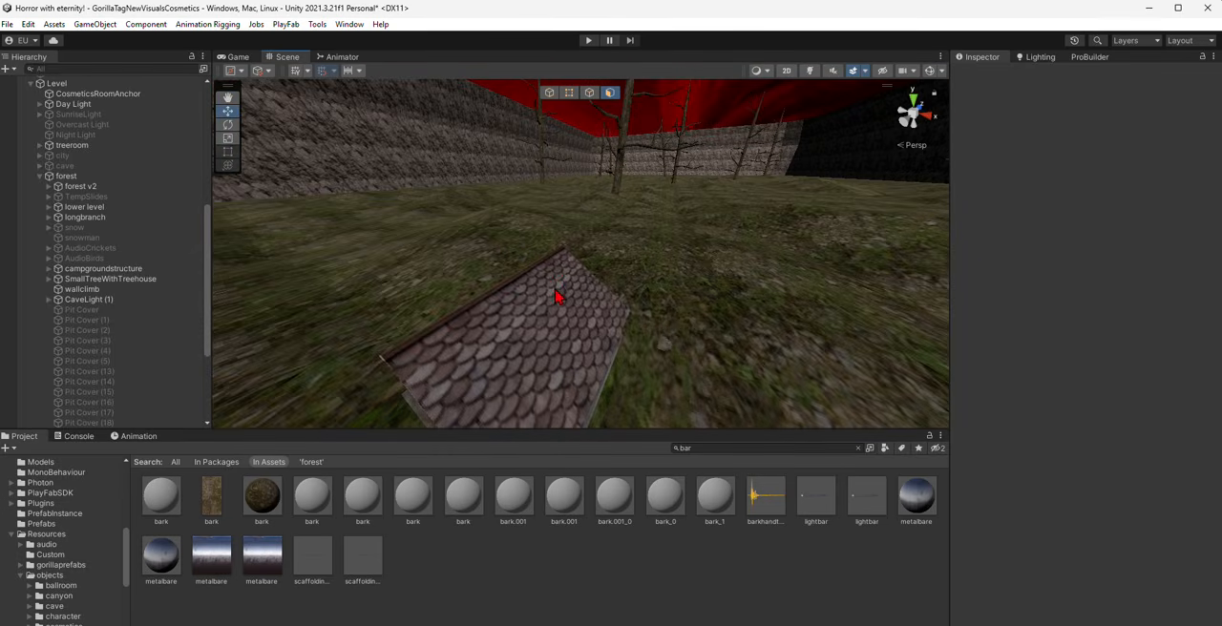
pyautogui.moveTo(557, 286); pyautogui.dragTo(518, 153, button='right')
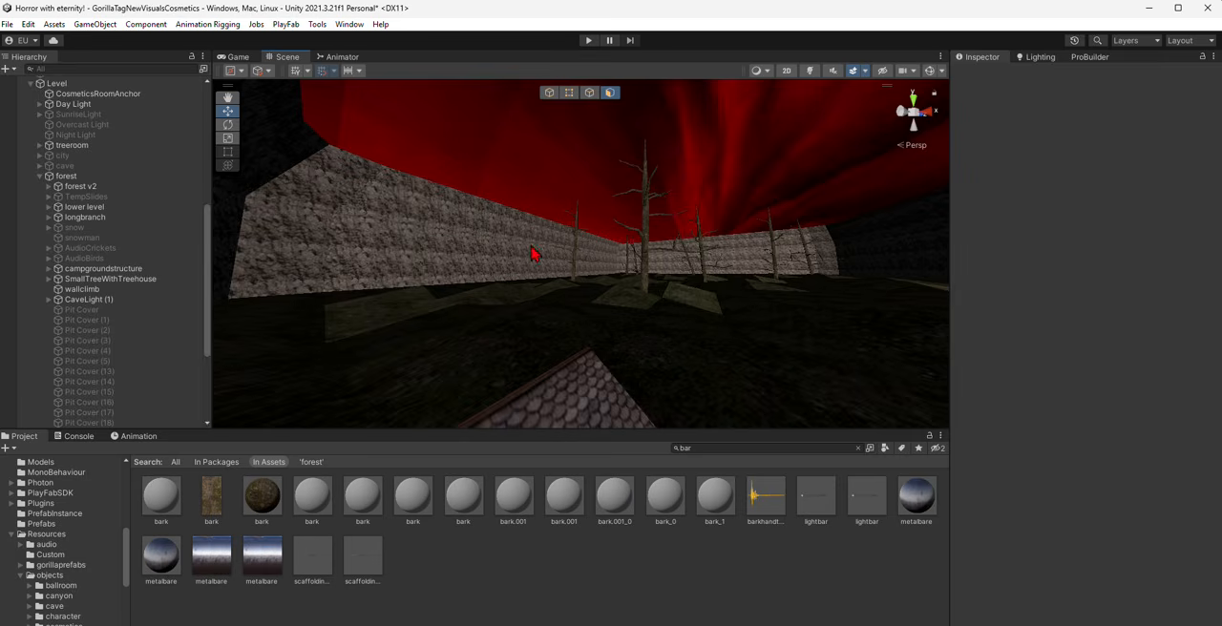
pyautogui.moveTo(532, 247); pyautogui.dragTo(290, 286, button='right')
pyautogui.scroll(-2, 660, 310)
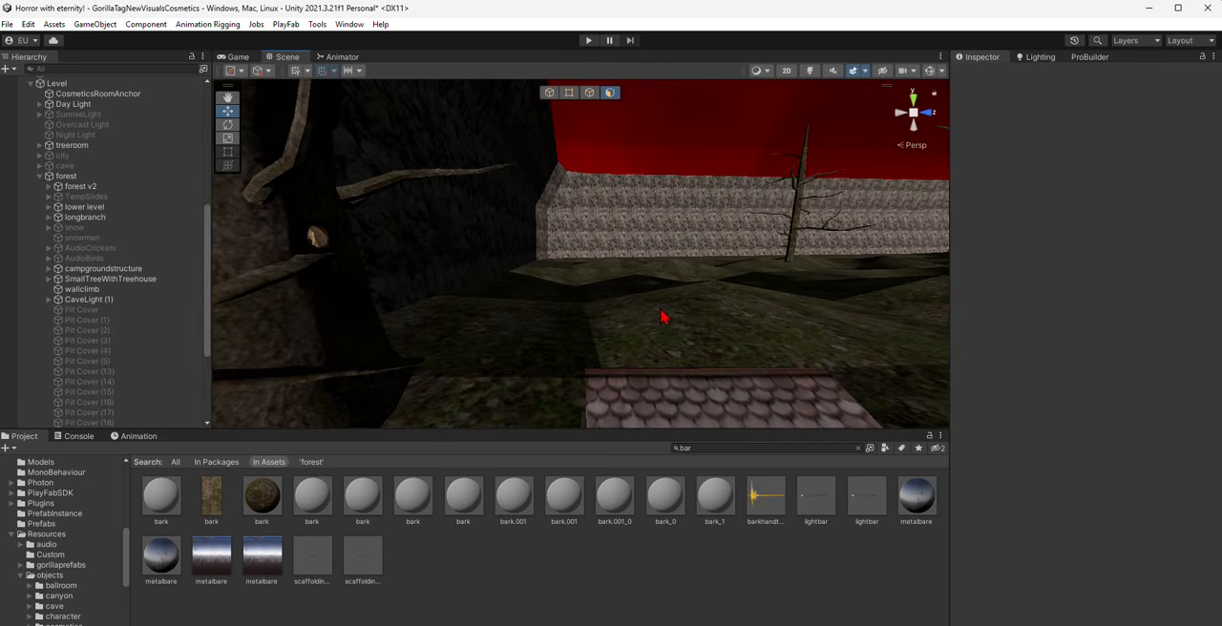